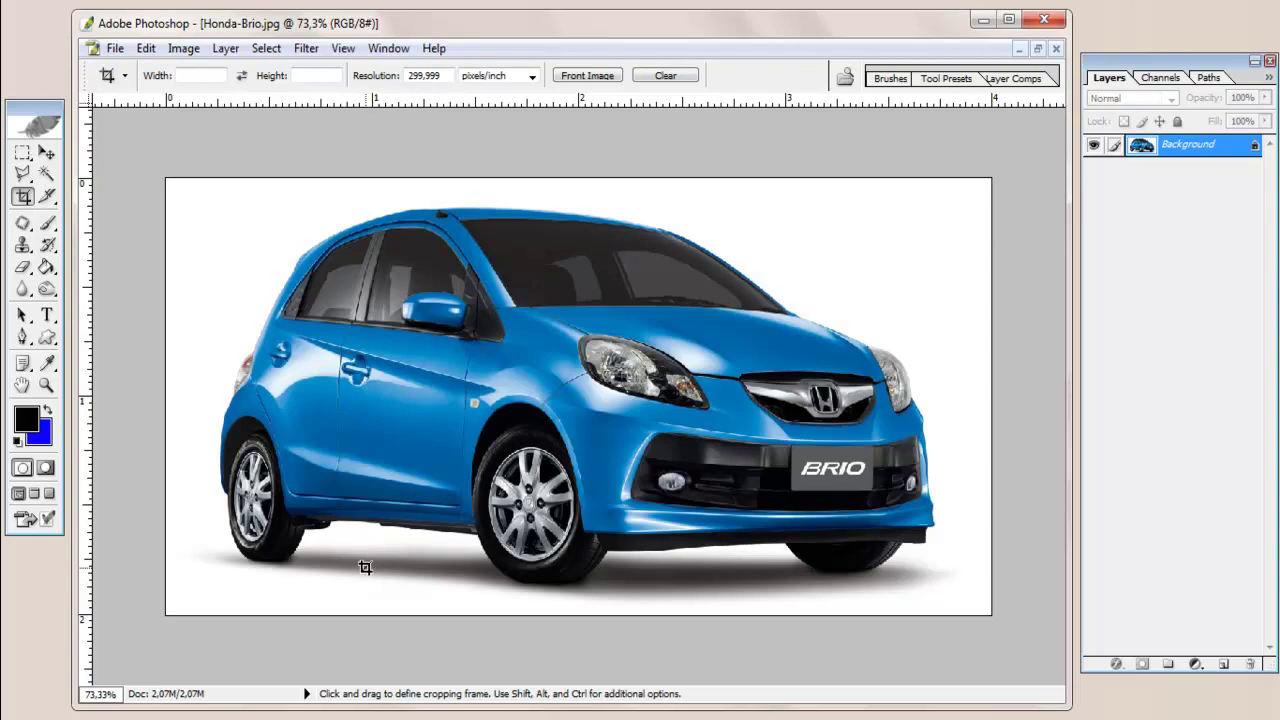
Switch the Lasso tool to the Polygonal Lasso Tool for straight-sided selections
{"action": "scroll", "coordinate": [365, 567], "scroll_direction": "down", "scroll_amount": 1}
{"action": "scroll", "coordinate": [362, 568], "scroll_direction": "up", "scroll_amount": 2}
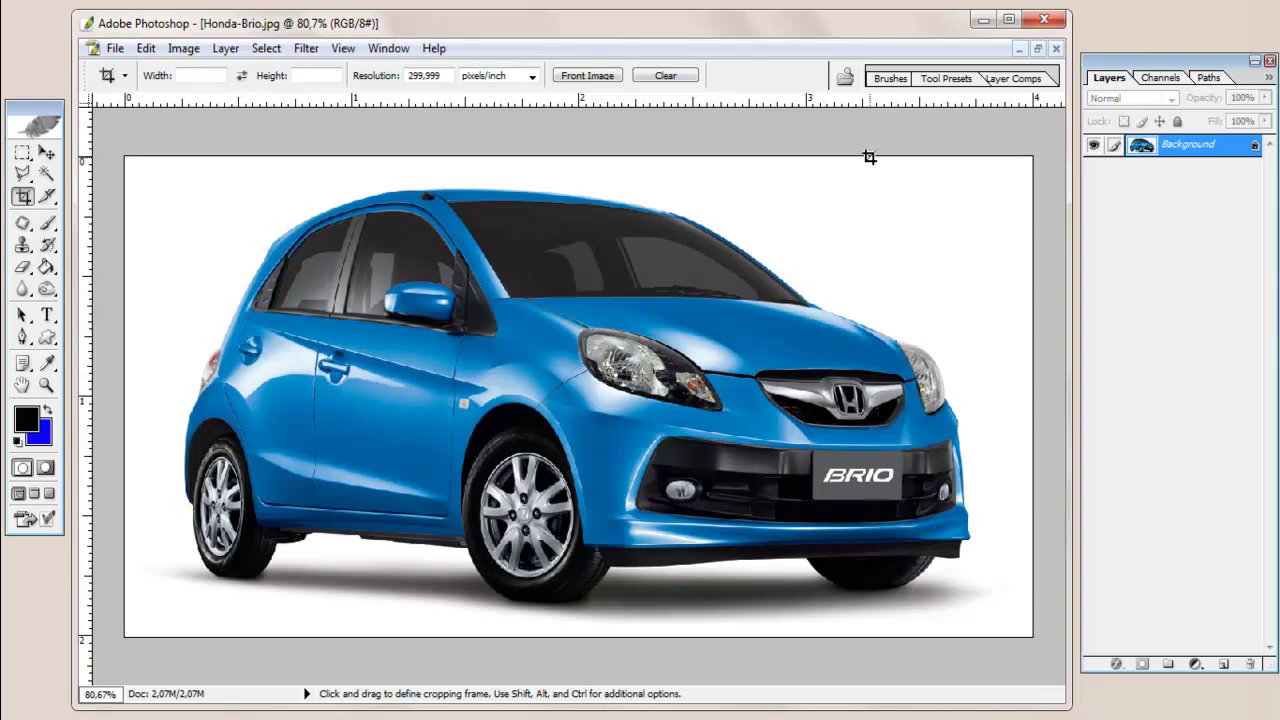
{"action": "left_click", "coordinate": [24, 175]}
{"action": "right_click", "coordinate": [30, 180]}
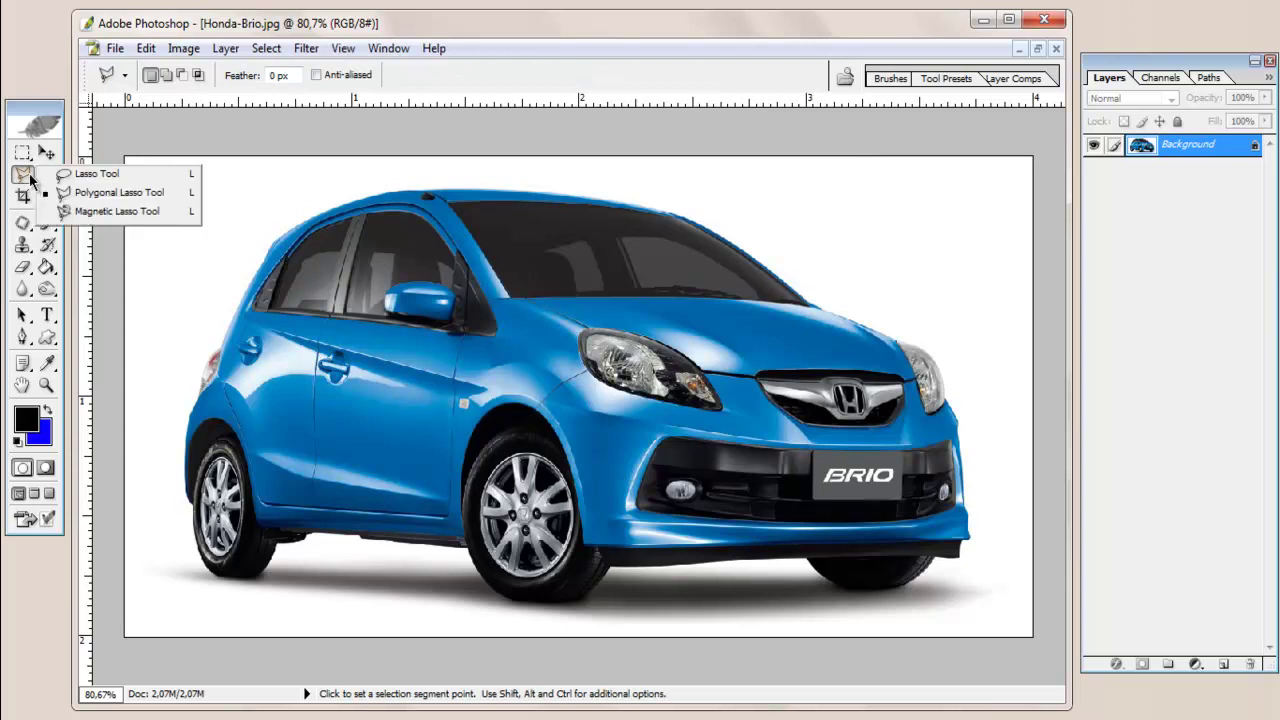
{"action": "left_click", "coordinate": [44, 153]}
{"action": "left_click", "coordinate": [24, 175]}
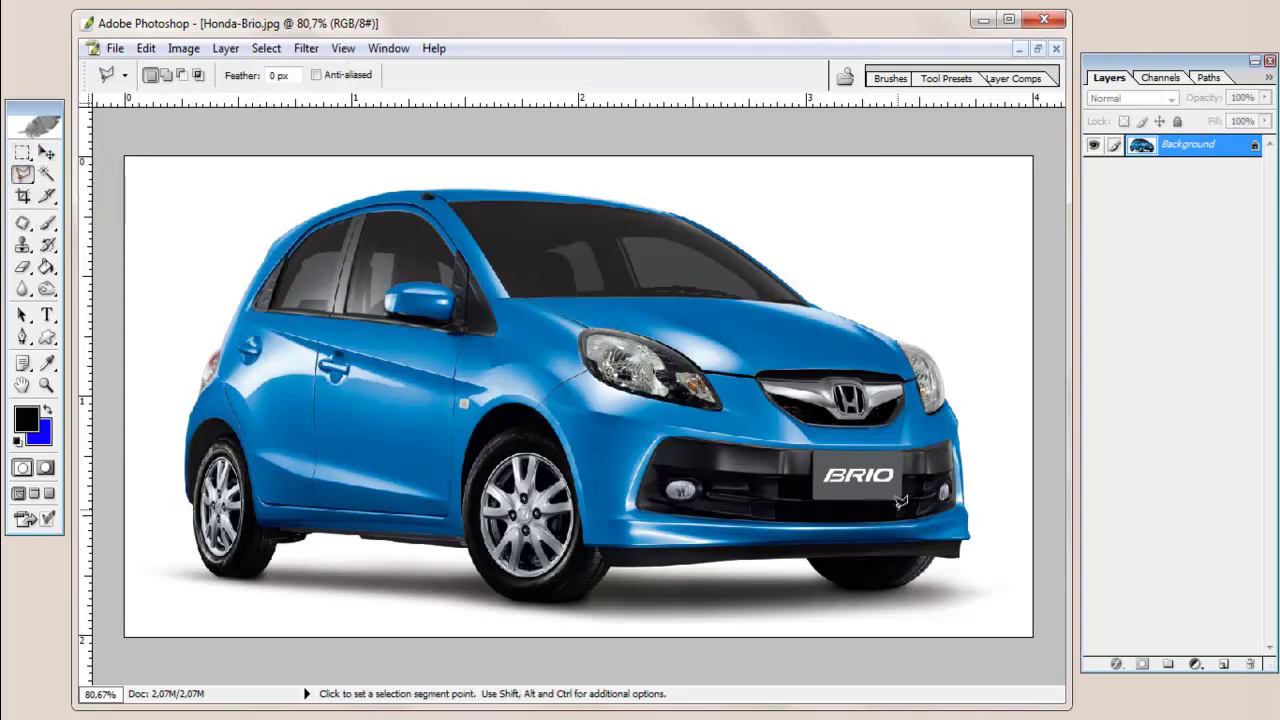
{"action": "scroll", "coordinate": [630, 500], "scroll_direction": "up", "scroll_amount": 3}
{"action": "scroll", "coordinate": [620, 495], "scroll_direction": "up", "scroll_amount": 1}
{"action": "scroll", "coordinate": [600, 492], "scroll_direction": "up", "scroll_amount": 1}
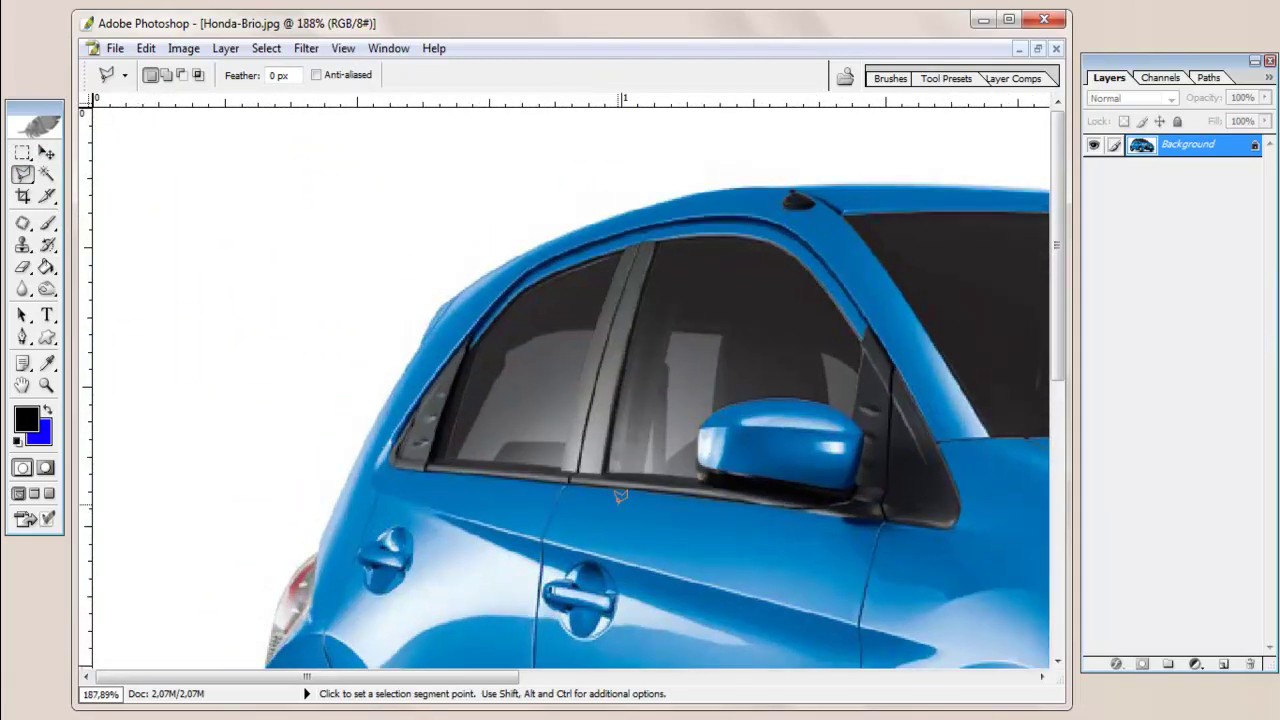
{"action": "scroll", "coordinate": [578, 490], "scroll_direction": "down", "scroll_amount": 2}
{"action": "scroll", "coordinate": [578, 492], "scroll_direction": "down", "scroll_amount": 2}
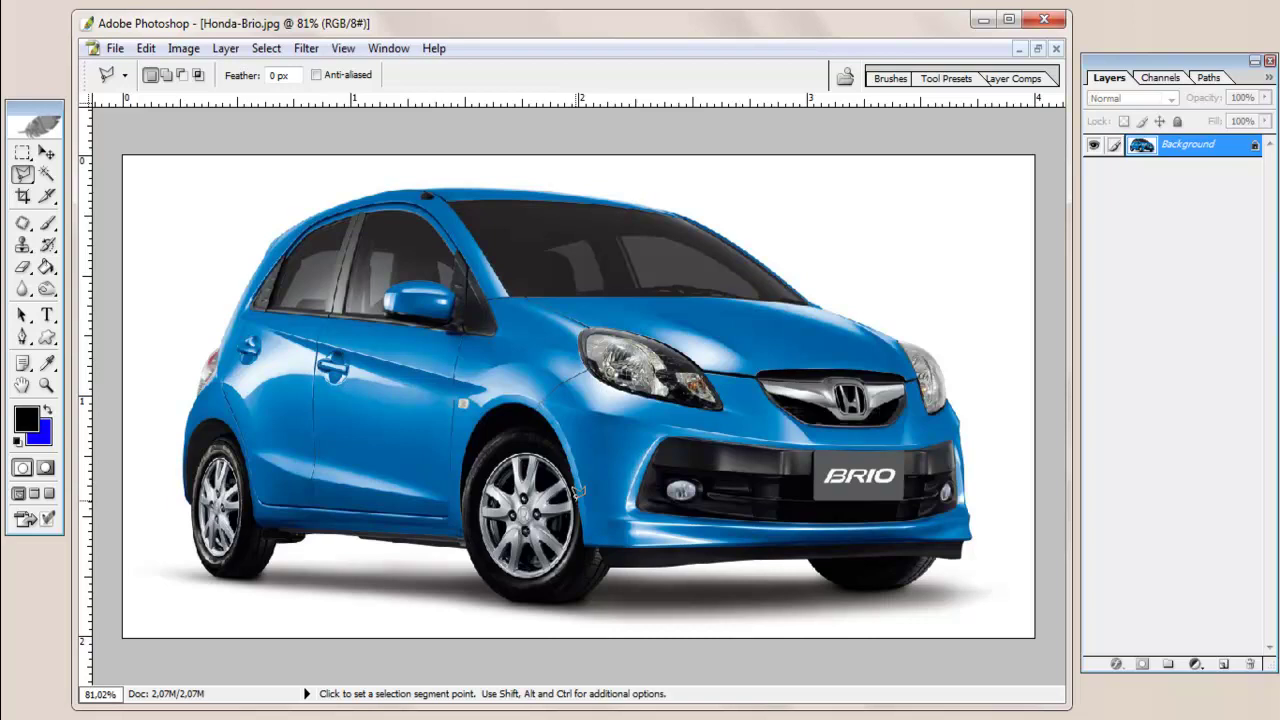
Duplicate the Background layer as Background copy and hide the original Background layer
{"action": "right_click", "coordinate": [1173, 150]}
{"action": "left_click", "coordinate": [1141, 213]}
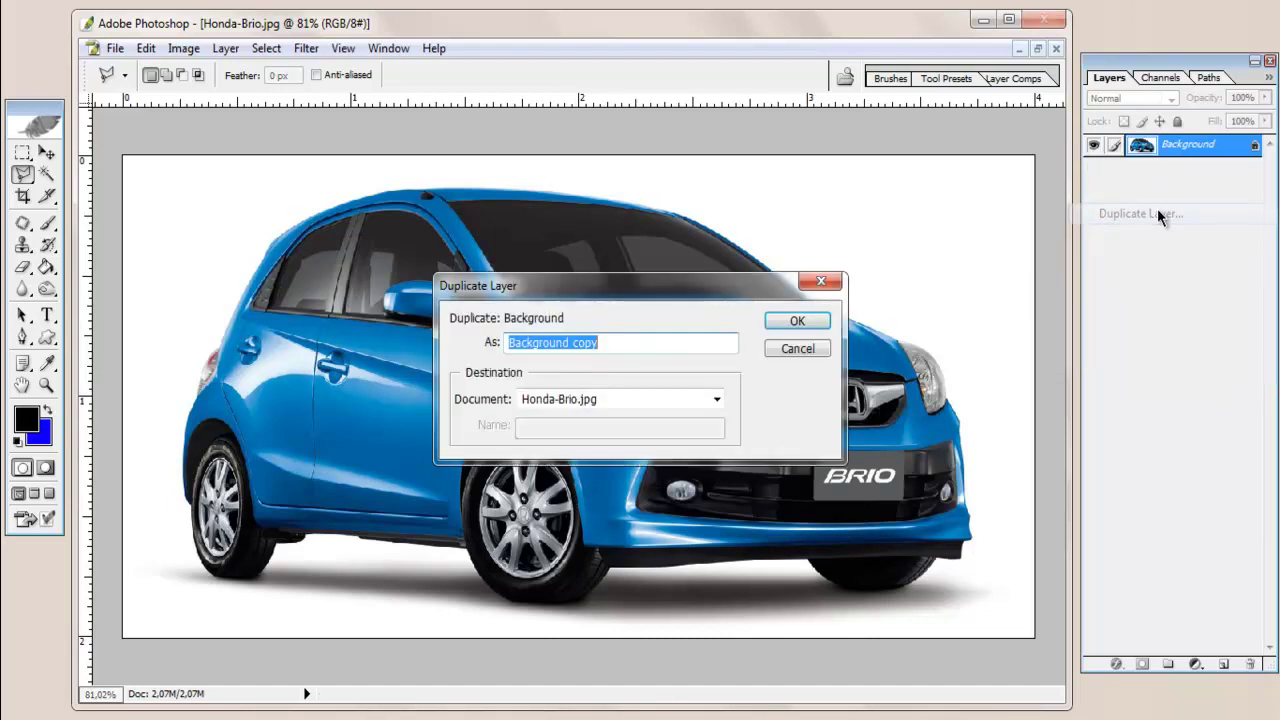
{"action": "left_click", "coordinate": [814, 314]}
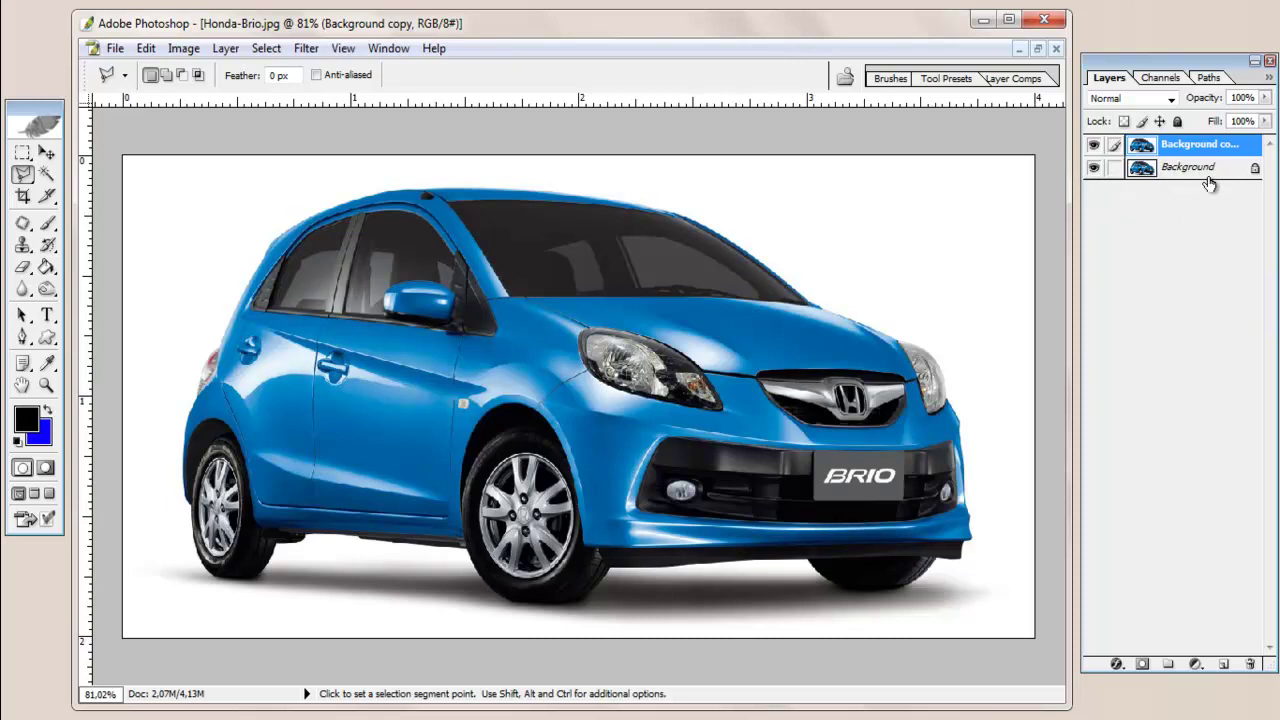
{"action": "left_click", "coordinate": [1092, 176]}
Zoom in on the rear wheel and place Polygonal Lasso points over the wheel arch
{"action": "scroll", "coordinate": [168, 530], "scroll_direction": "down", "scroll_amount": 1}
{"action": "scroll", "coordinate": [168, 530], "scroll_direction": "up", "scroll_amount": 1}
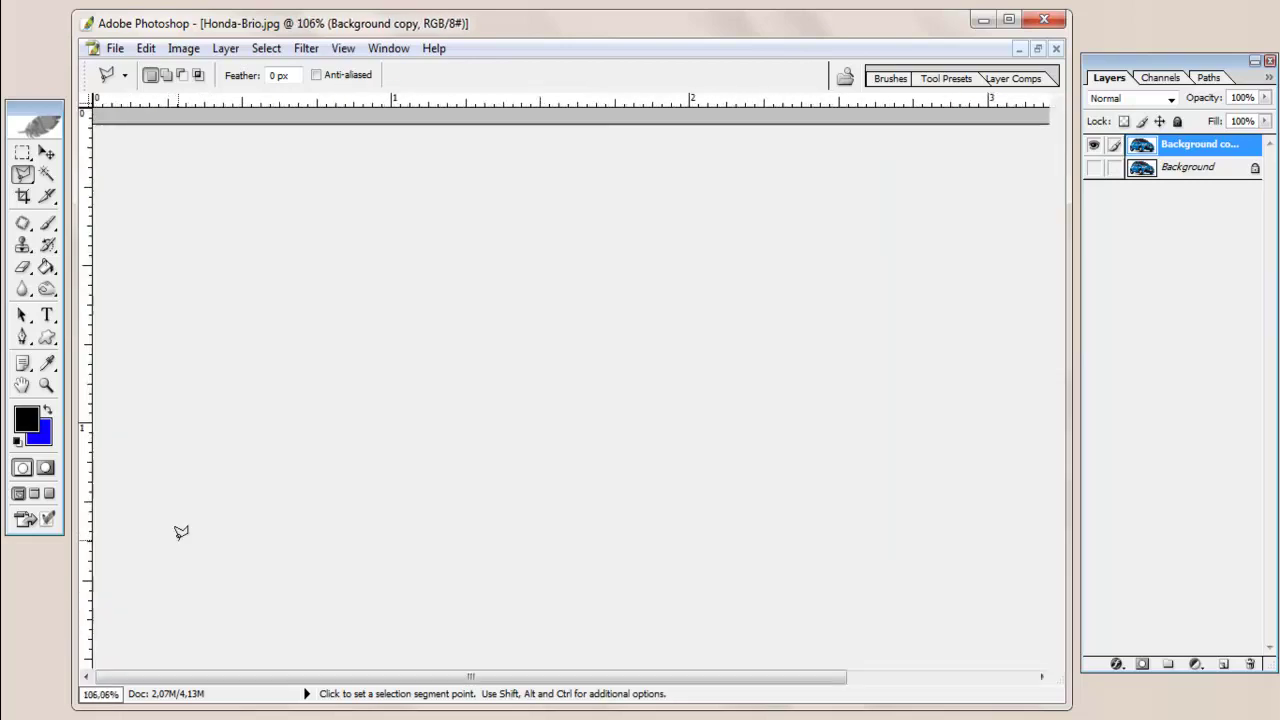
{"action": "scroll", "coordinate": [175, 531], "scroll_direction": "up", "scroll_amount": 1}
{"action": "scroll", "coordinate": [175, 531], "scroll_direction": "up", "scroll_amount": 1}
{"action": "scroll", "coordinate": [175, 531], "scroll_direction": "up", "scroll_amount": 1}
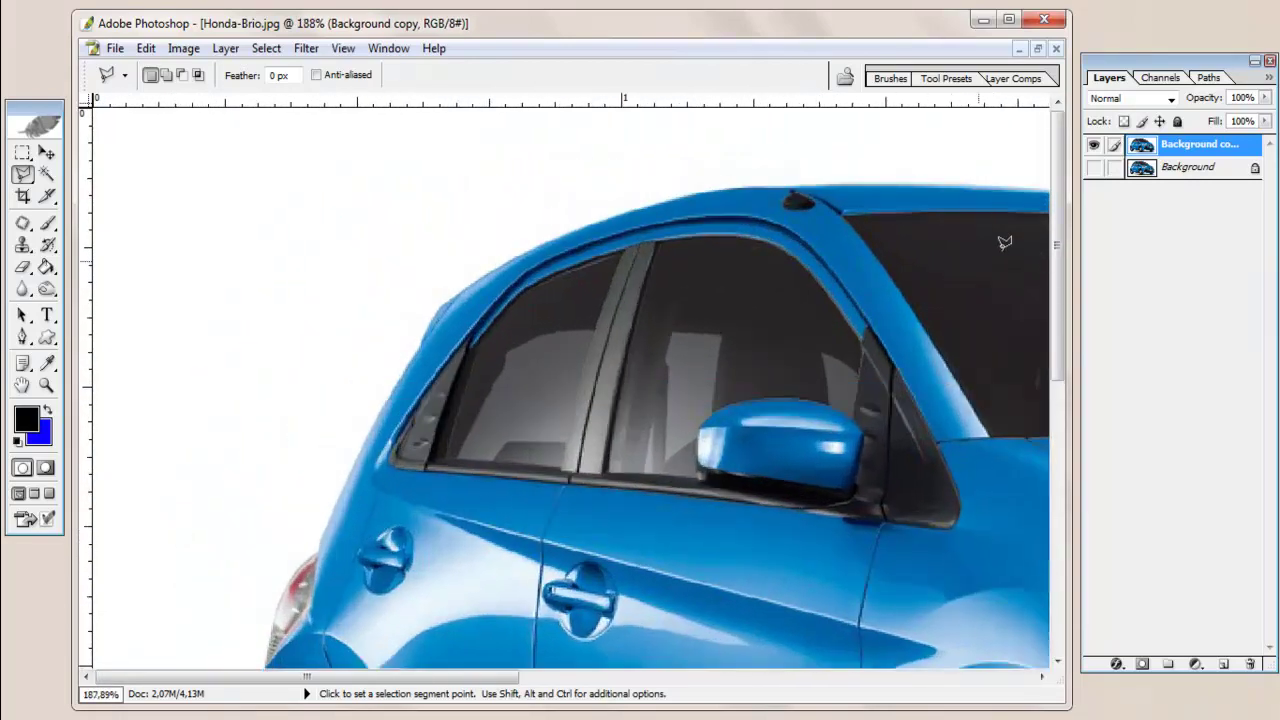
{"action": "left_click_drag", "start_coordinate": [1057, 215], "coordinate": [1057, 450]}
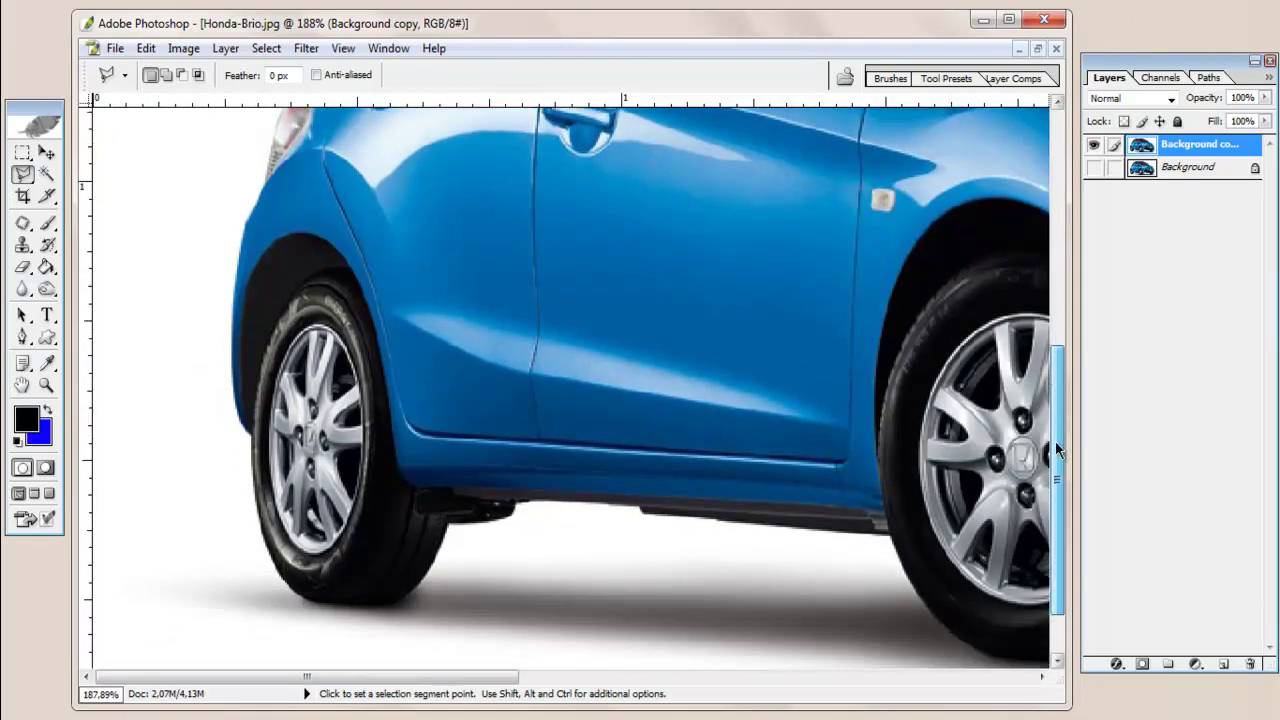
{"action": "left_click_drag", "start_coordinate": [308, 676], "coordinate": [314, 670]}
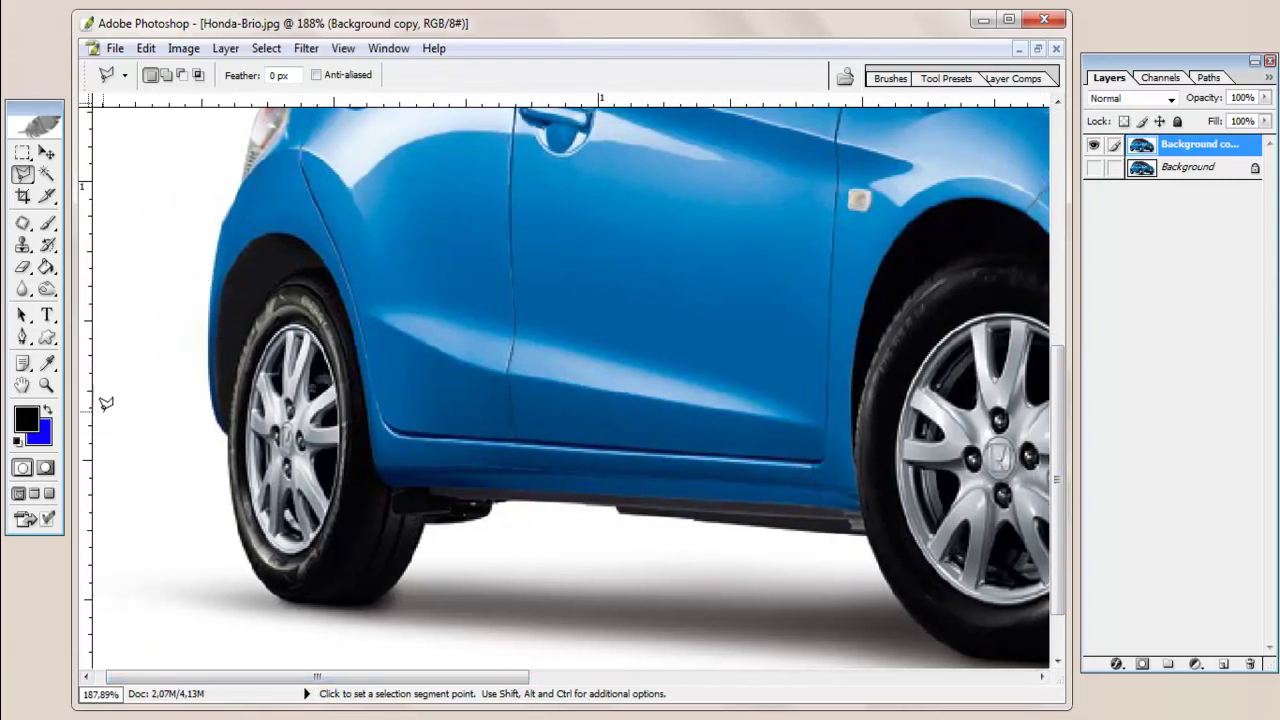
{"action": "left_click", "coordinate": [111, 428]}
{"action": "left_click", "coordinate": [219, 300]}
{"action": "left_click", "coordinate": [257, 237]}
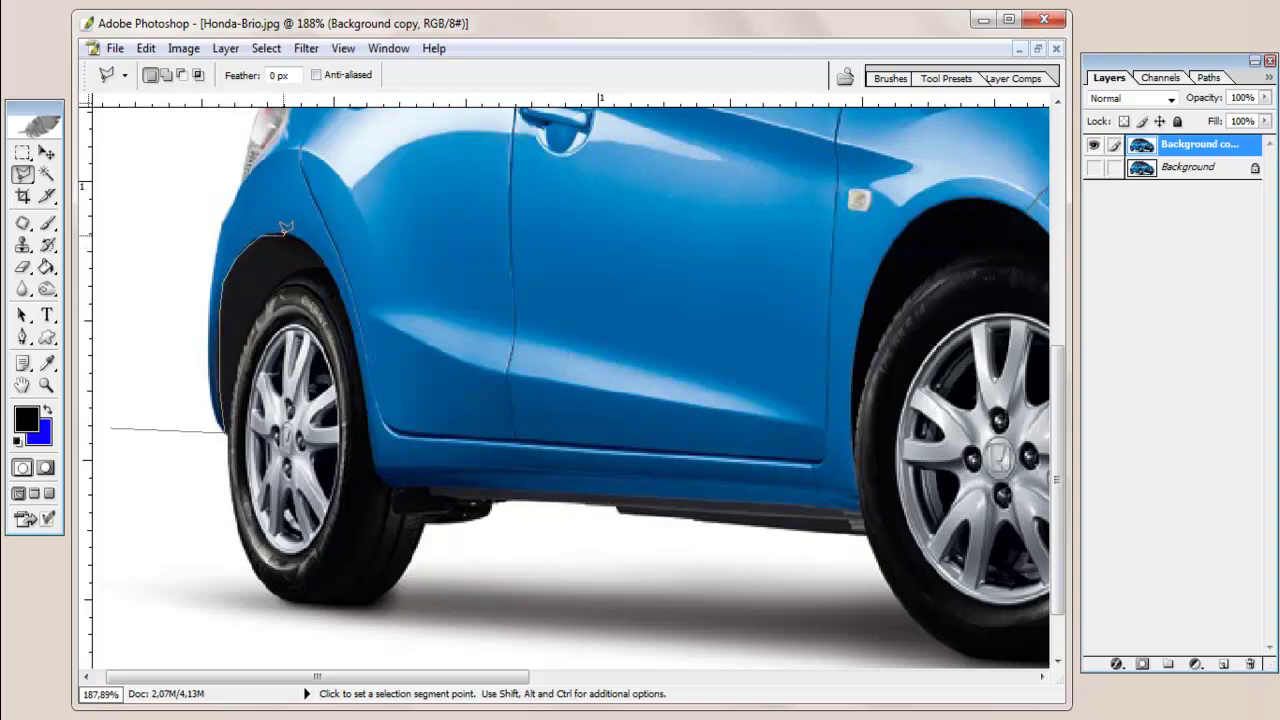
{"action": "left_click", "coordinate": [292, 237]}
{"action": "left_click", "coordinate": [322, 254]}
{"action": "left_click", "coordinate": [343, 281]}
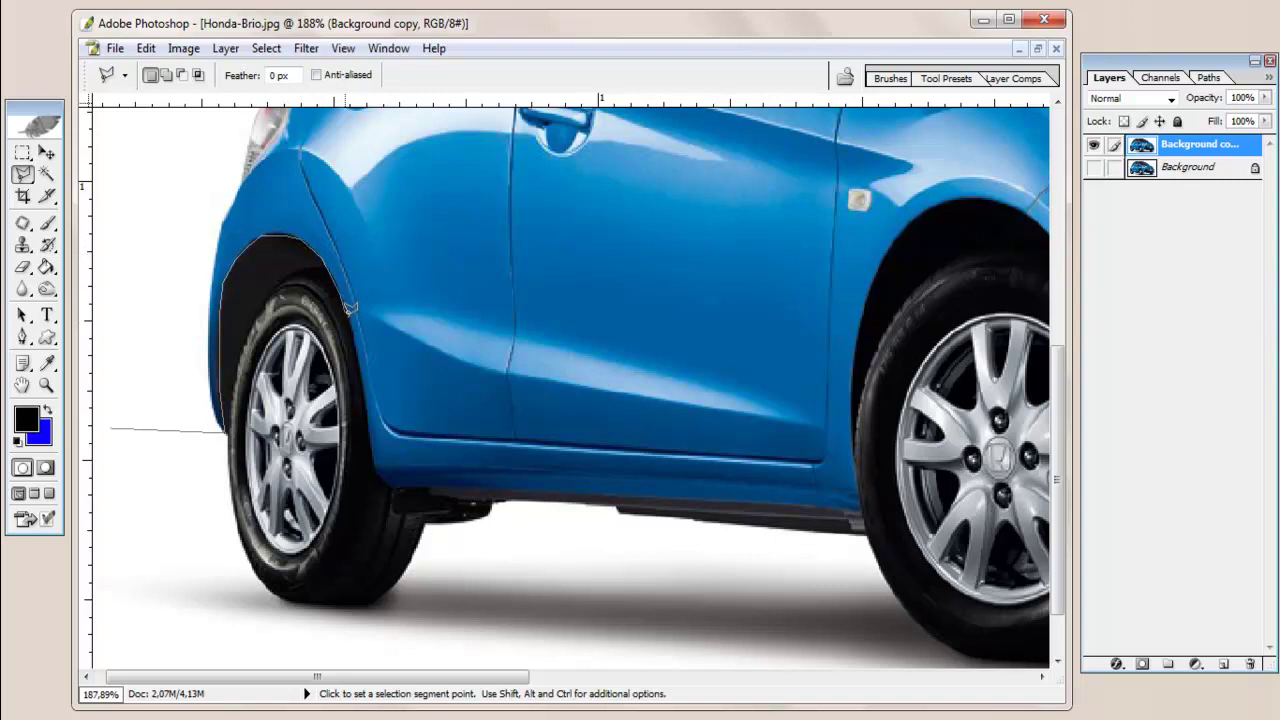
Carry the trial outline down the body edge and sill, close it, then deselect with Ctrl+D
{"action": "left_click", "coordinate": [367, 395]}
{"action": "left_click", "coordinate": [378, 458]}
{"action": "left_click", "coordinate": [404, 482]}
{"action": "left_click", "coordinate": [397, 500]}
{"action": "left_click", "coordinate": [426, 517]}
{"action": "double_click", "coordinate": [491, 507]}
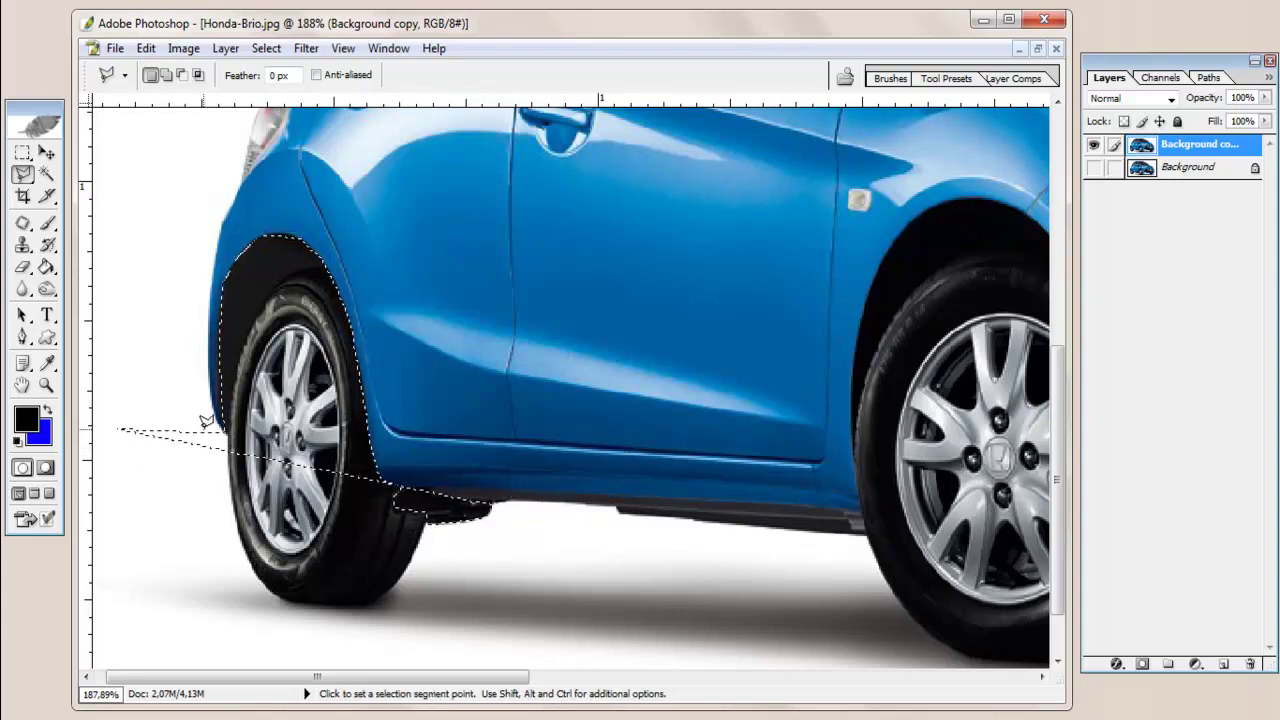
{"action": "key", "text": "ctrl+d"}
Retrace the outline from the rear fender up and across the top of the wheel arch
{"action": "left_click", "coordinate": [156, 432]}
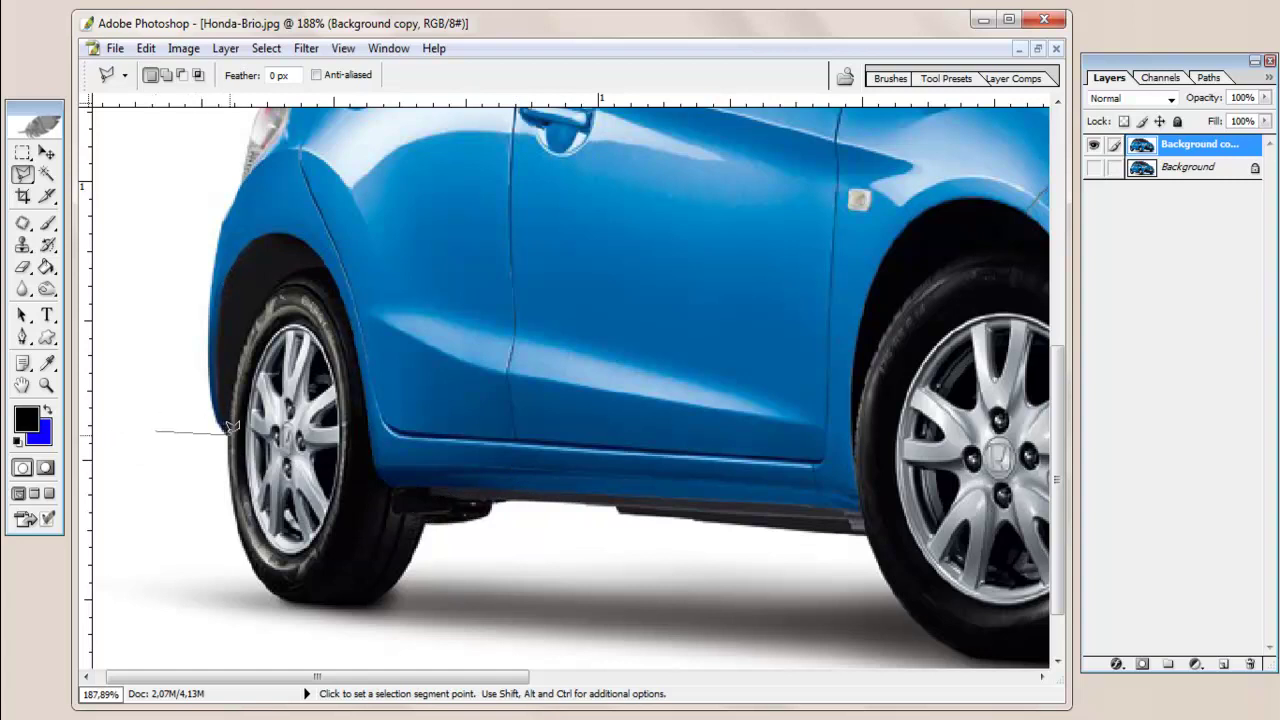
{"action": "left_click", "coordinate": [225, 431]}
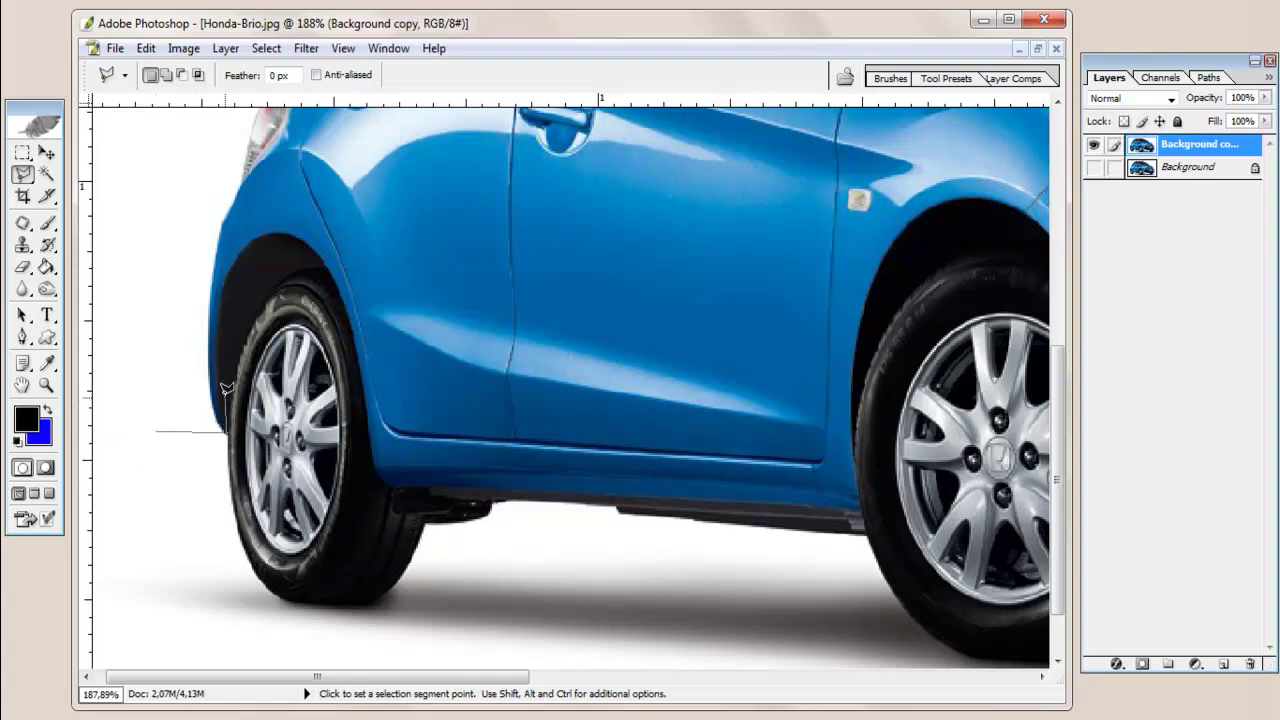
{"action": "left_click", "coordinate": [229, 266]}
{"action": "left_click", "coordinate": [241, 252]}
{"action": "left_click", "coordinate": [256, 239]}
{"action": "left_click", "coordinate": [290, 236]}
{"action": "left_click", "coordinate": [310, 244]}
{"action": "left_click", "coordinate": [320, 254]}
Follow the fender down to the lower body corner, close and drop it, and start a new sill outline
{"action": "left_click", "coordinate": [337, 284]}
{"action": "left_click", "coordinate": [348, 312]}
{"action": "left_click", "coordinate": [356, 358]}
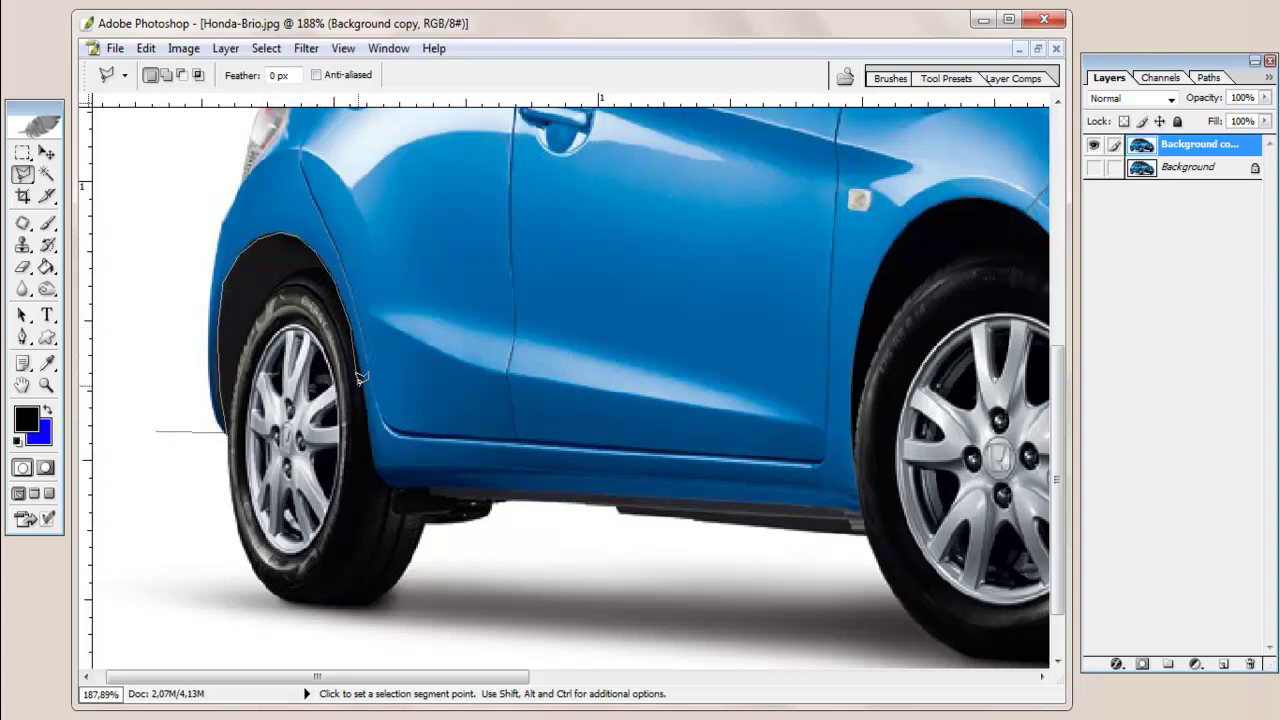
{"action": "left_click", "coordinate": [369, 418]}
{"action": "left_click", "coordinate": [384, 467]}
{"action": "double_click", "coordinate": [418, 510]}
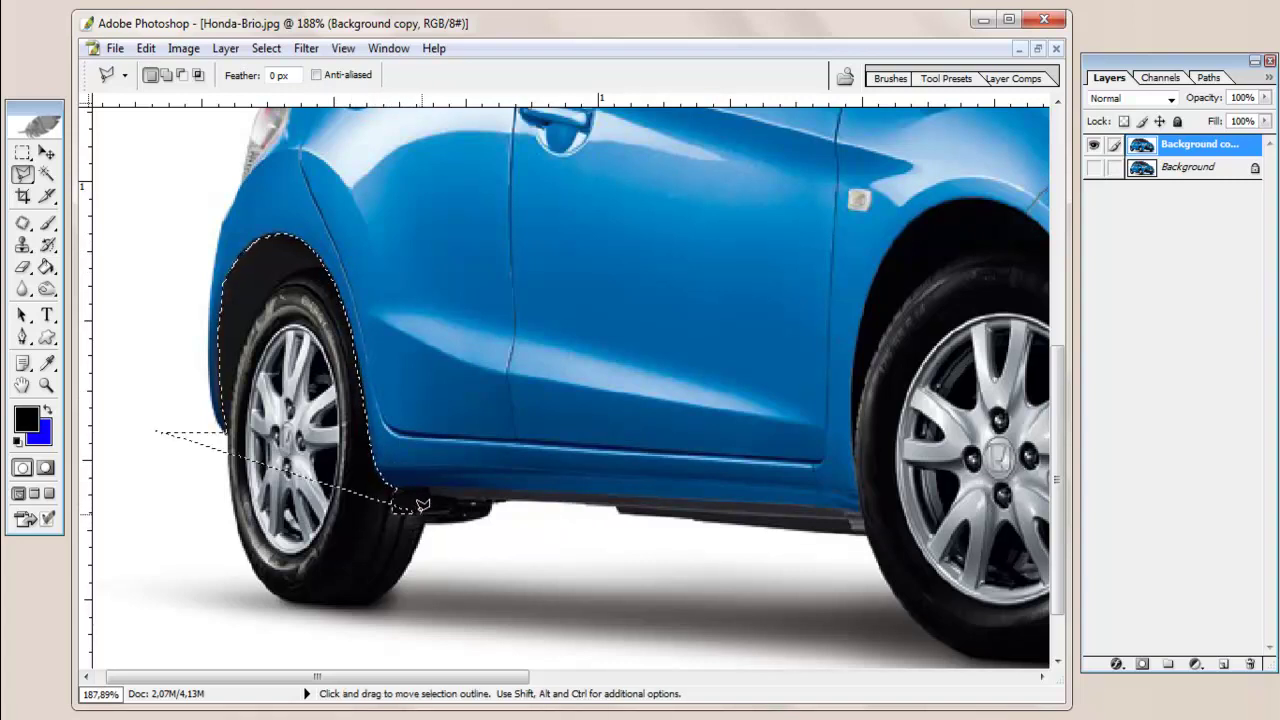
{"action": "left_click", "coordinate": [181, 407]}
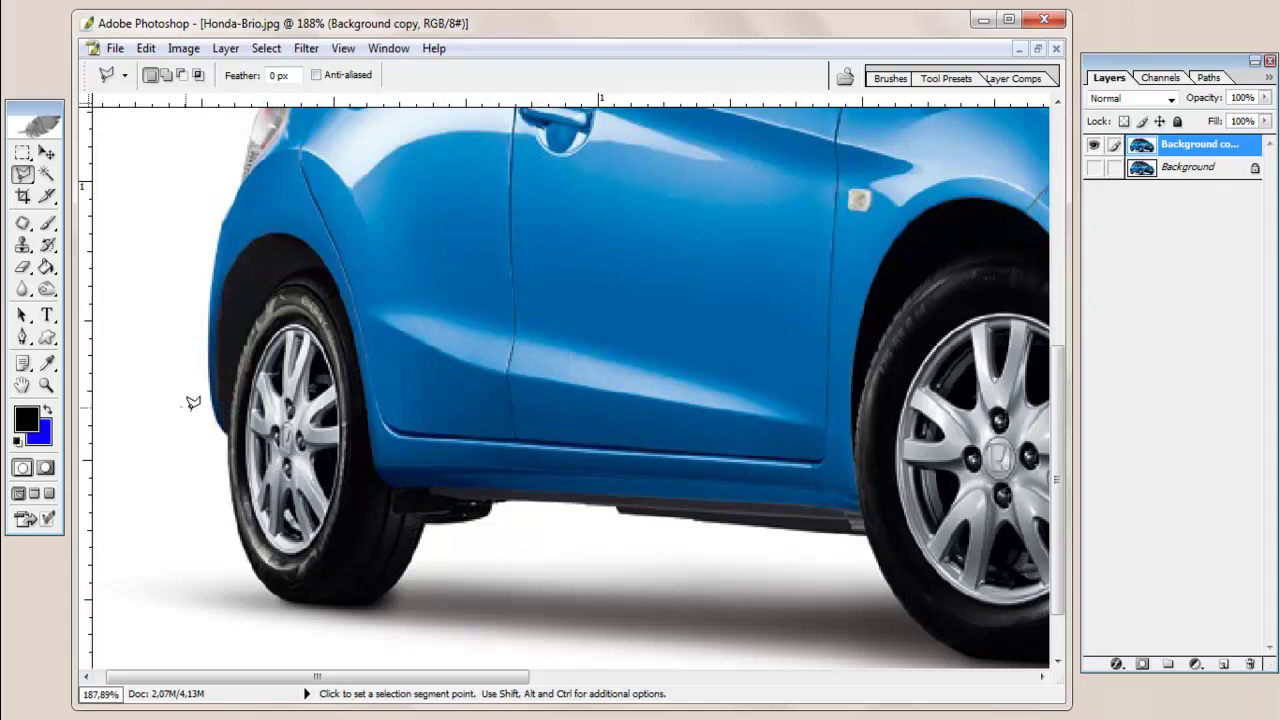
{"action": "left_click", "coordinate": [226, 429]}
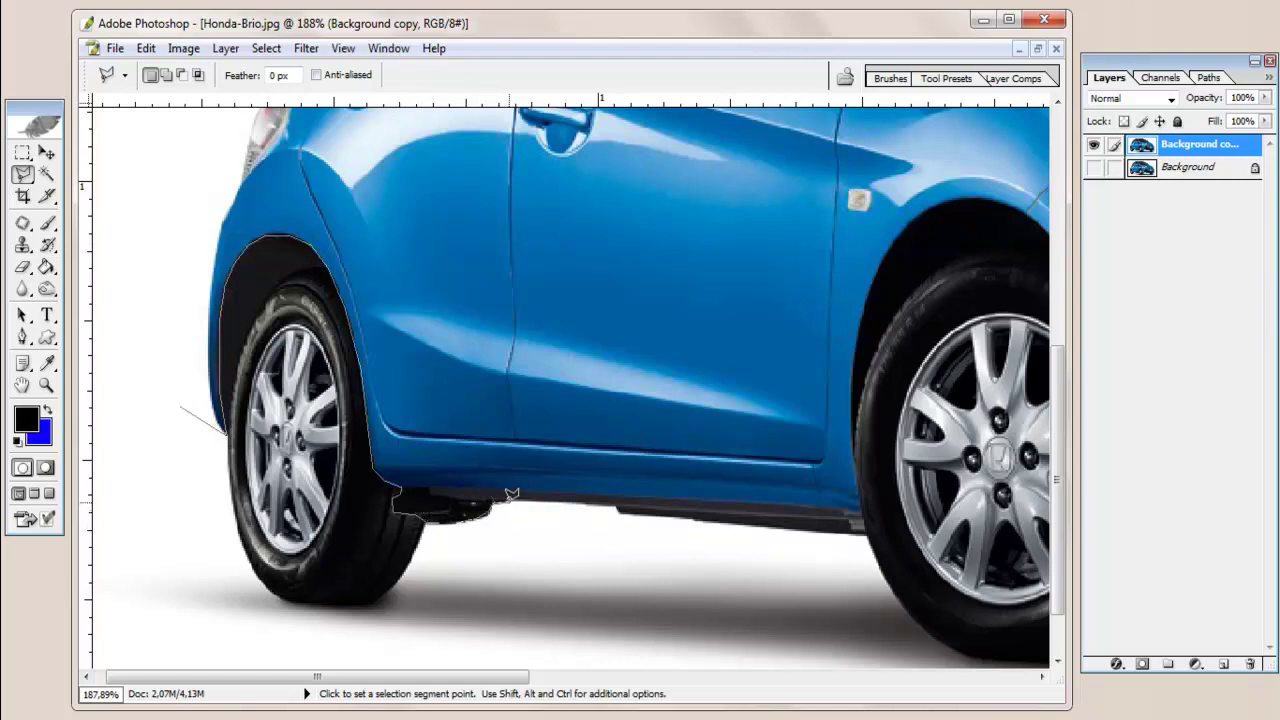
Extend the outline along the sill to the front tyre and up onto the front wheel arch
{"action": "mouse_move", "coordinate": [817, 543]}
{"action": "left_mouse_down"}
{"action": "mouse_move", "coordinate": [287, 553]}
{"action": "mouse_move", "coordinate": [557, 553]}
{"action": "left_mouse_up"}
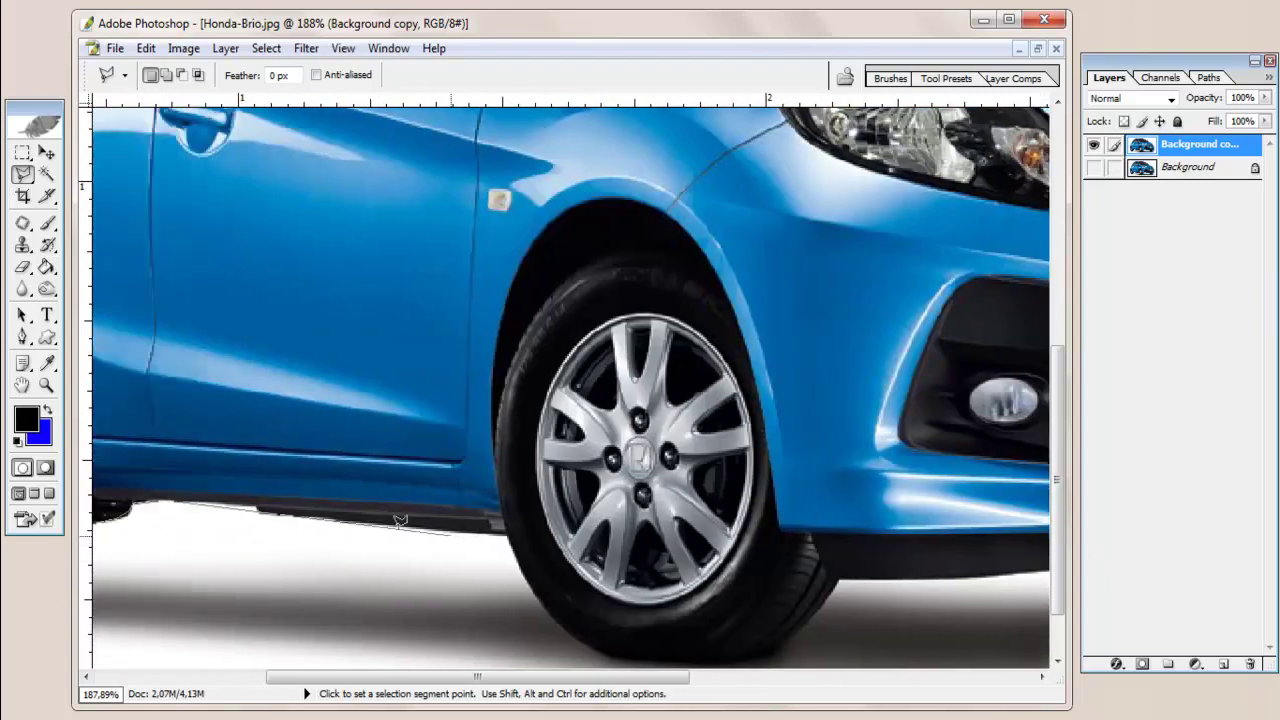
{"action": "left_click", "coordinate": [259, 500]}
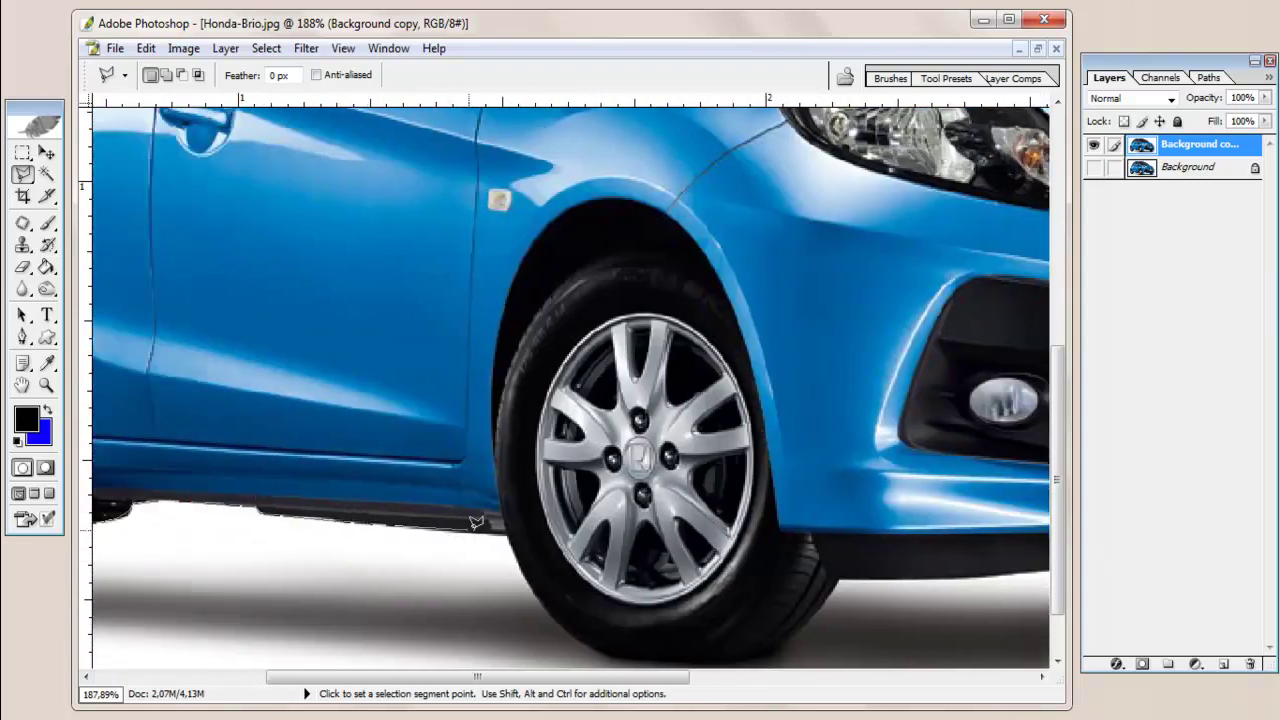
{"action": "left_click", "coordinate": [503, 529]}
{"action": "left_click", "coordinate": [492, 428]}
{"action": "left_click", "coordinate": [494, 355]}
{"action": "left_click", "coordinate": [514, 268]}
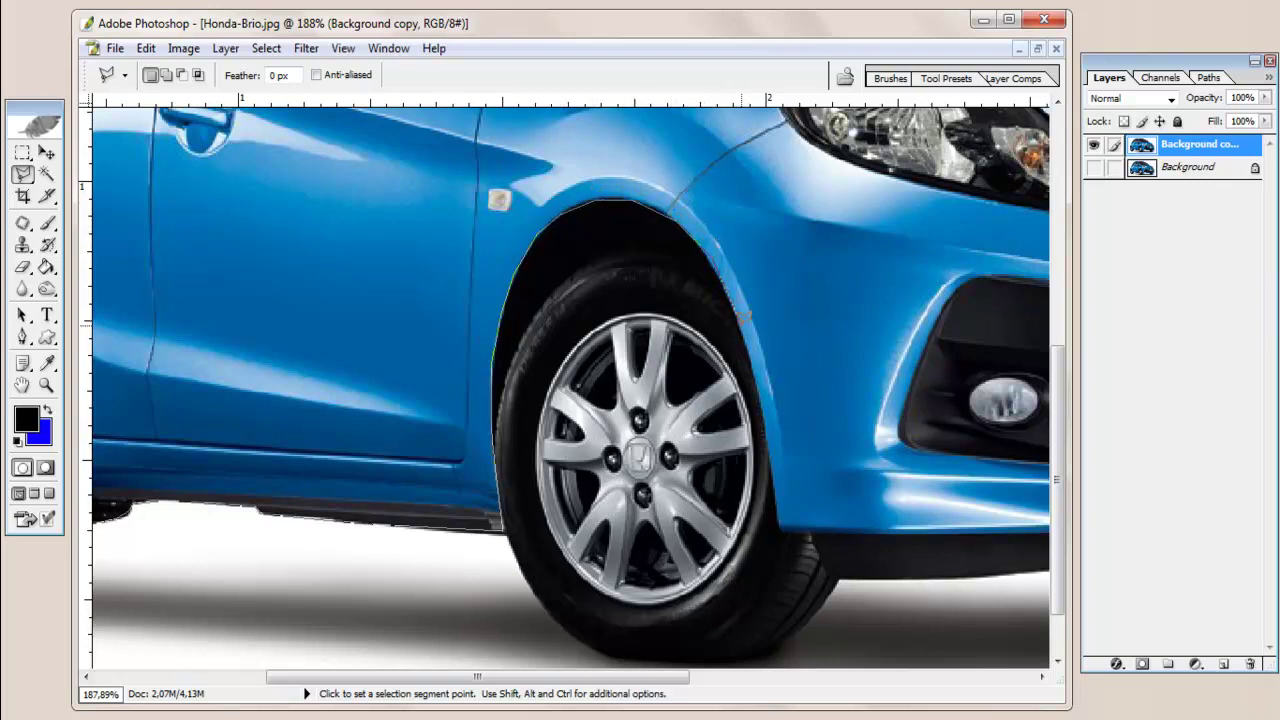
Trace down the front fender and along the bumper's bottom edge, then close the selection
{"action": "left_click", "coordinate": [763, 406]}
{"action": "left_click", "coordinate": [809, 531]}
{"action": "left_click", "coordinate": [836, 573]}
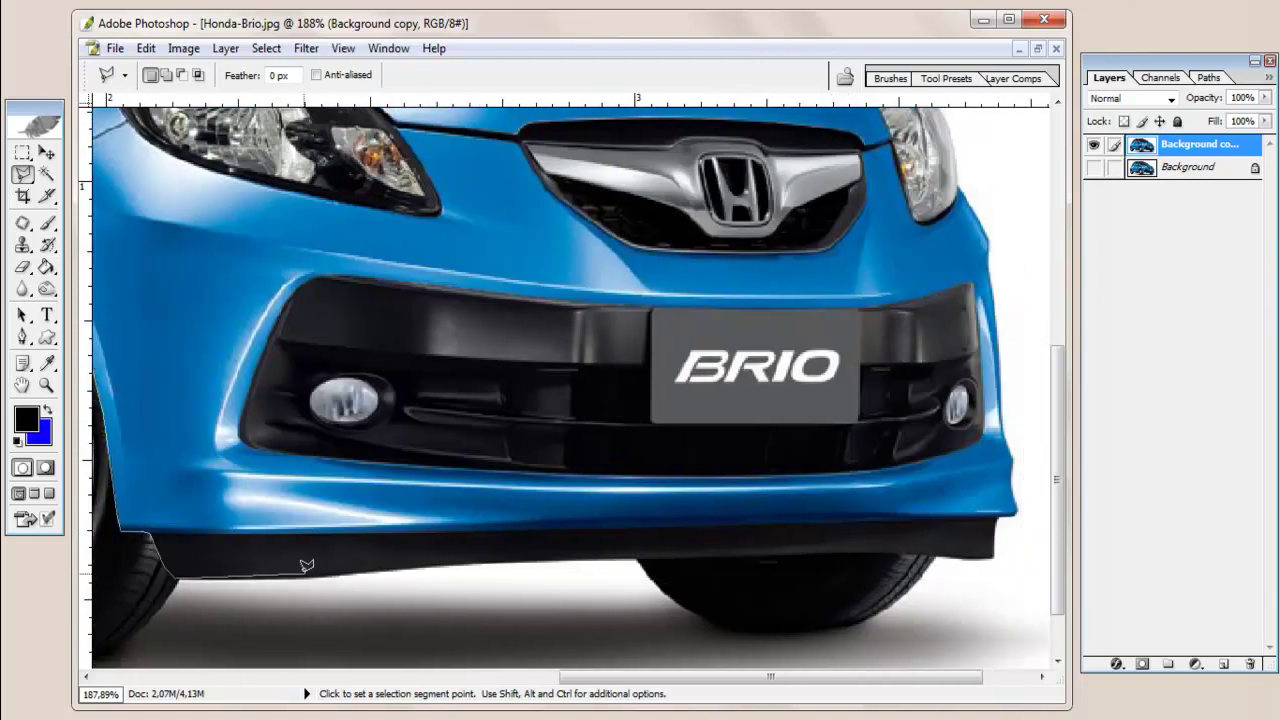
{"action": "left_click", "coordinate": [302, 575]}
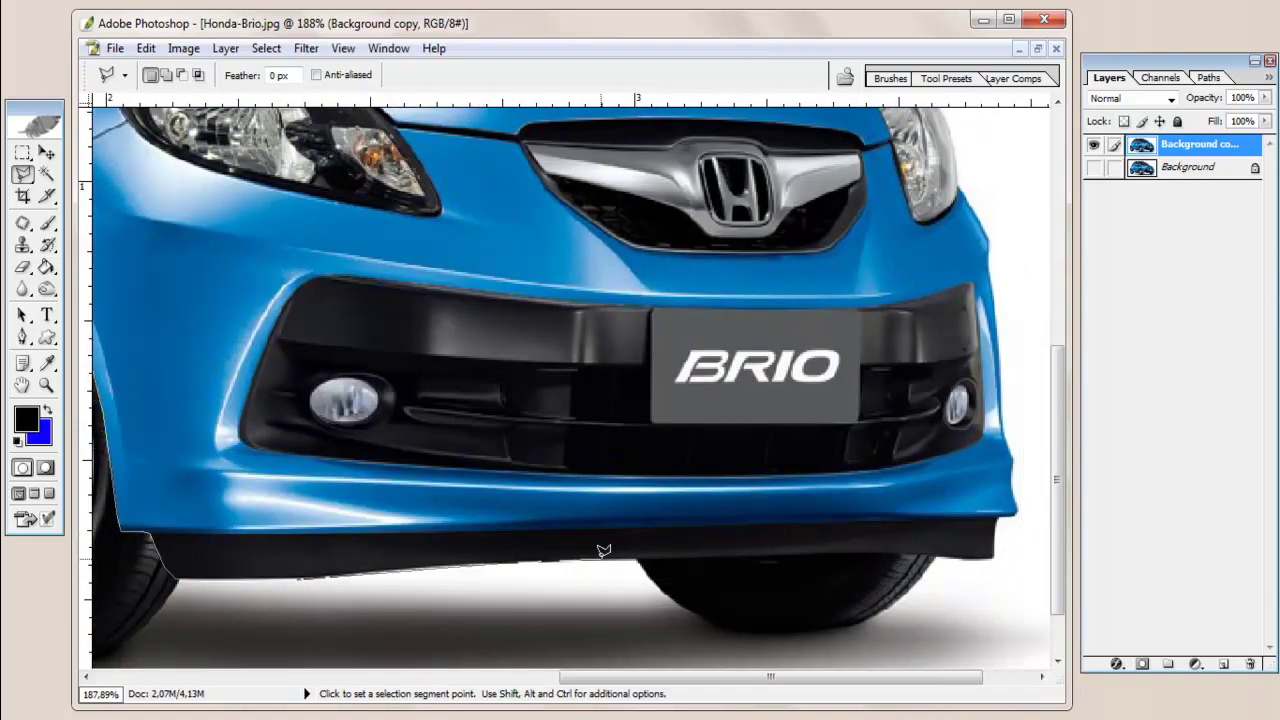
{"action": "left_click", "coordinate": [760, 556]}
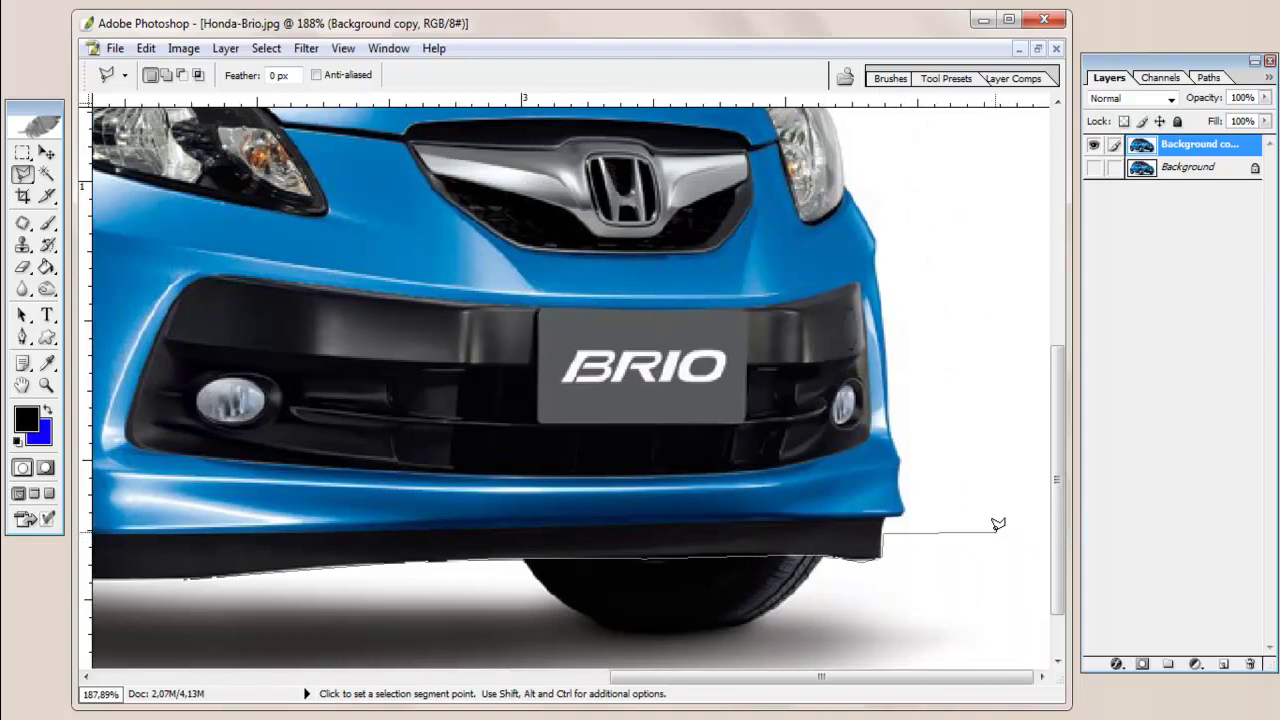
{"action": "left_click", "coordinate": [994, 521]}
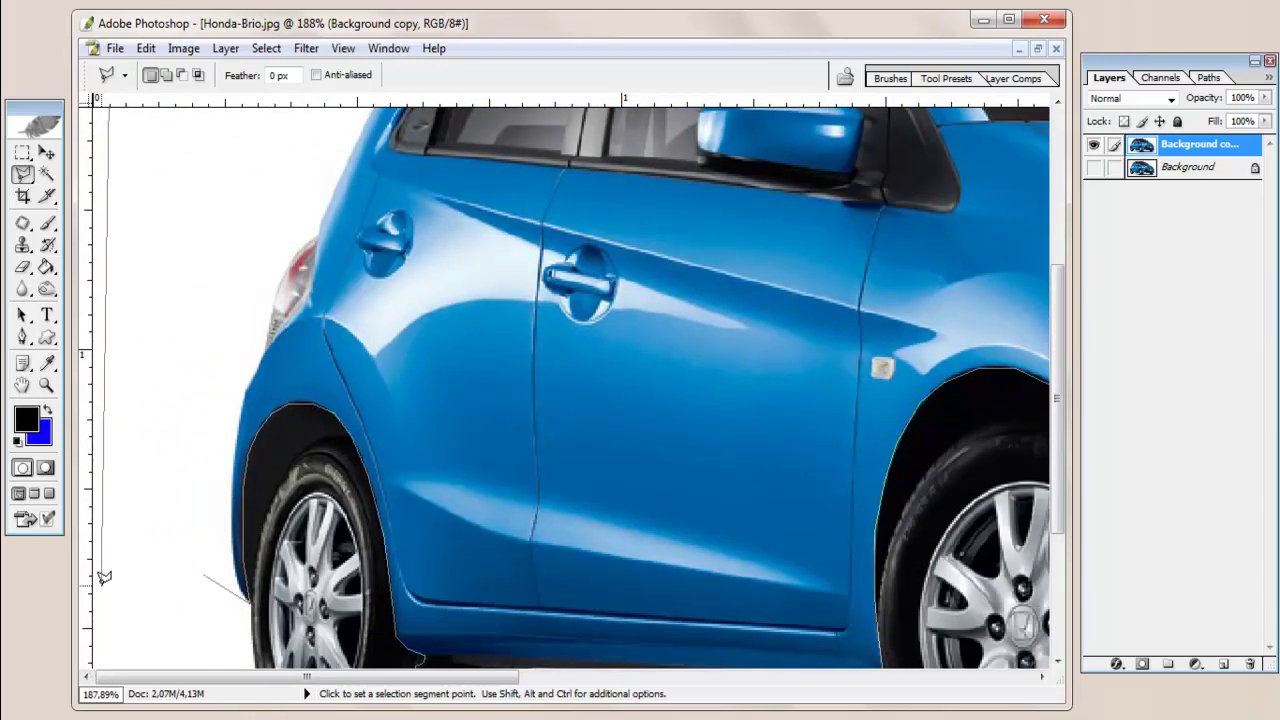
{"action": "double_click", "coordinate": [103, 584]}
Zoom out to show the whole car side and copy the selected body with Ctrl+J
{"action": "scroll", "coordinate": [366, 475], "scroll_direction": "down", "scroll_amount": 1}
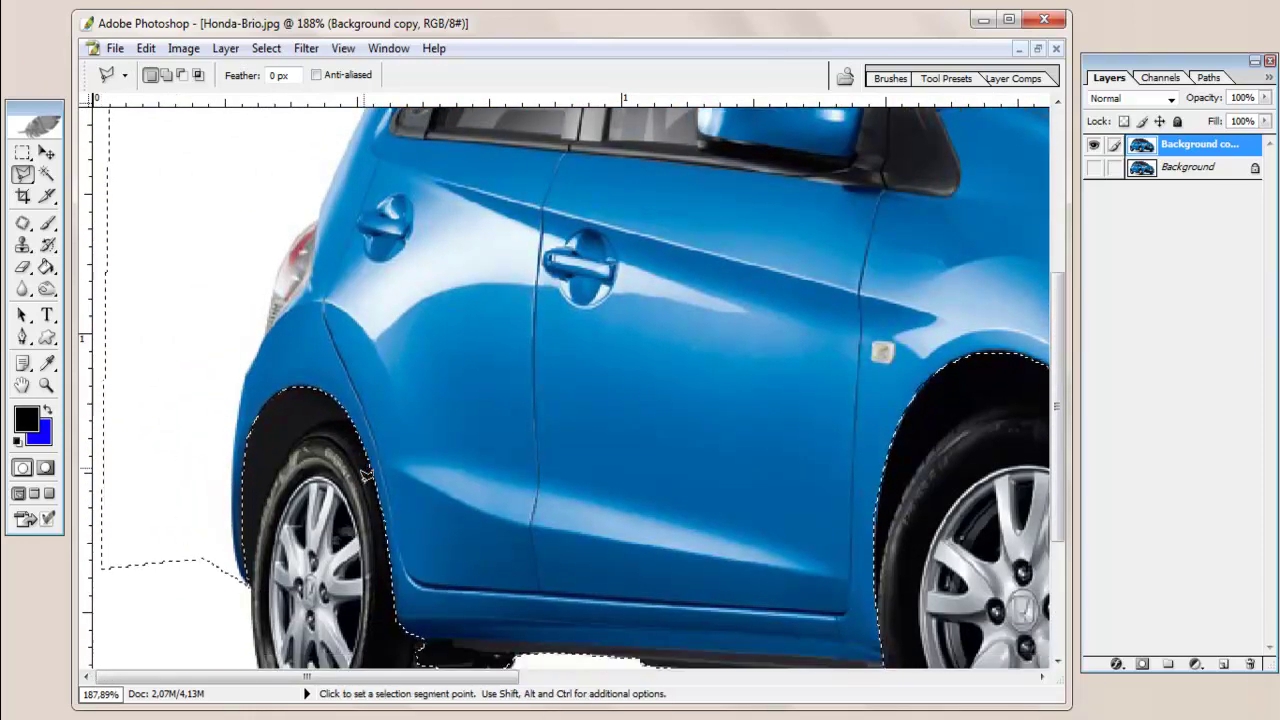
{"action": "key", "text": "ctrl+minus"}
{"action": "scroll", "coordinate": [378, 447], "scroll_direction": "up", "scroll_amount": 1}
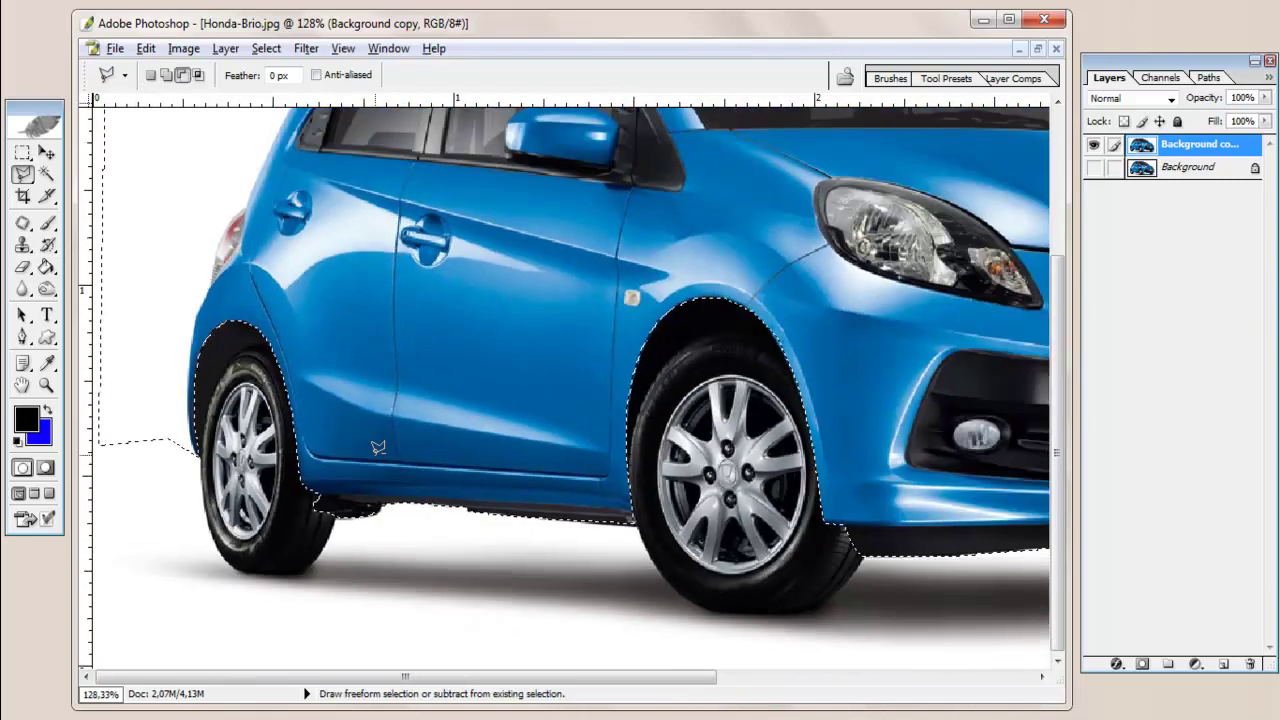
{"action": "scroll", "coordinate": [378, 447], "scroll_direction": "down", "scroll_amount": 1}
{"action": "scroll", "coordinate": [378, 447], "scroll_direction": "down", "scroll_amount": 1}
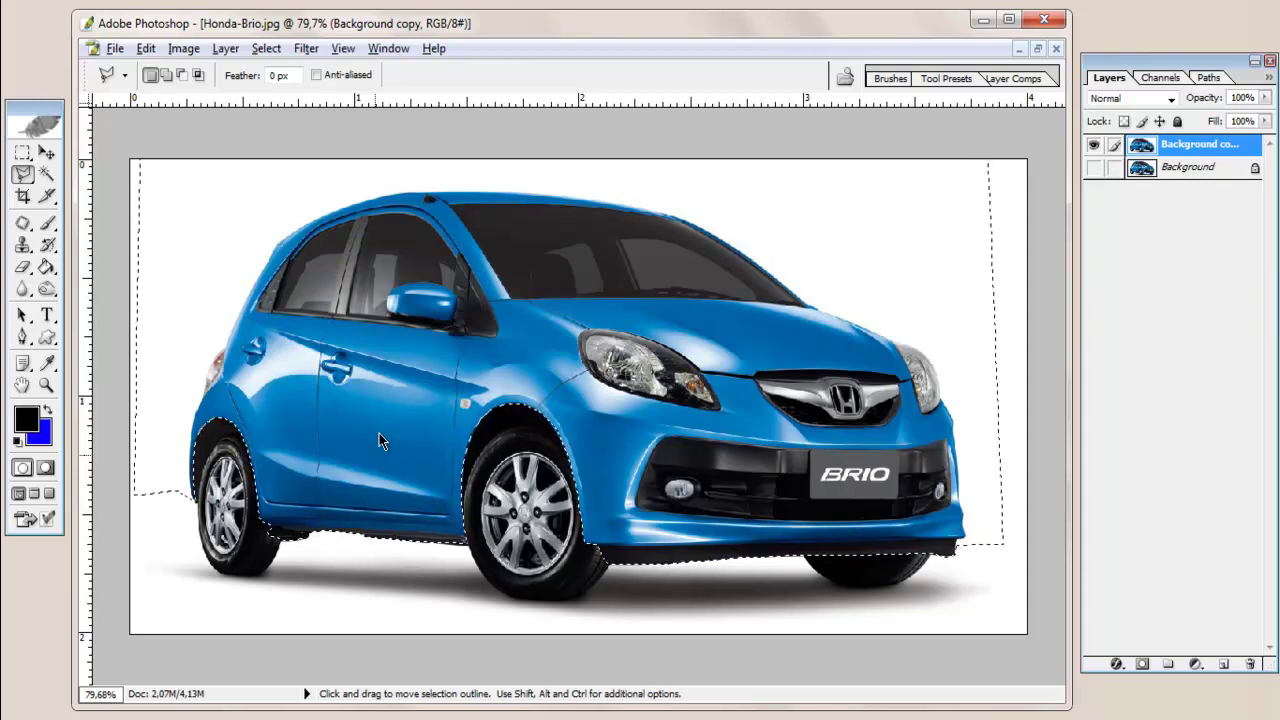
{"action": "key", "text": "ctrl+j"}
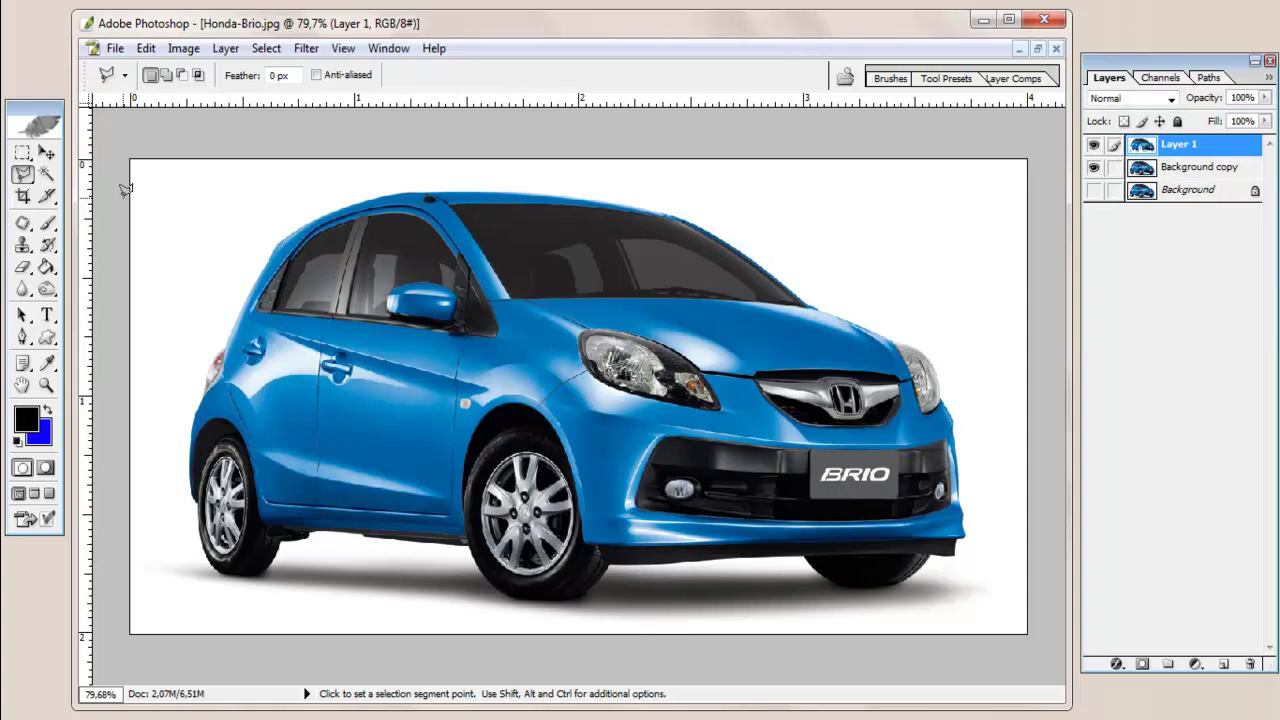
With the Move Tool, nudge Layer 1's car body down using eleven Down-arrow presses
{"action": "left_click", "coordinate": [46, 156]}
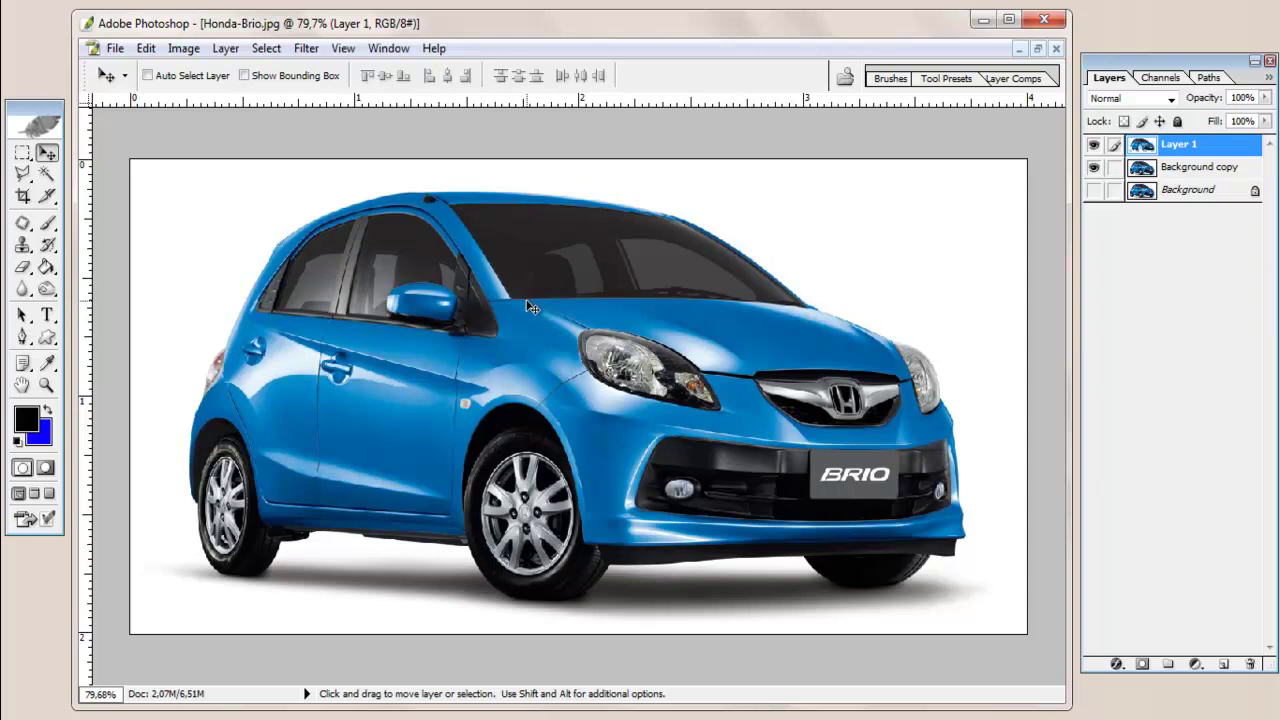
{"action": "key", "text": "Down"}
{"action": "key", "text": "Down"}
{"action": "key", "text": "Down"}
{"action": "key", "text": "Down"}
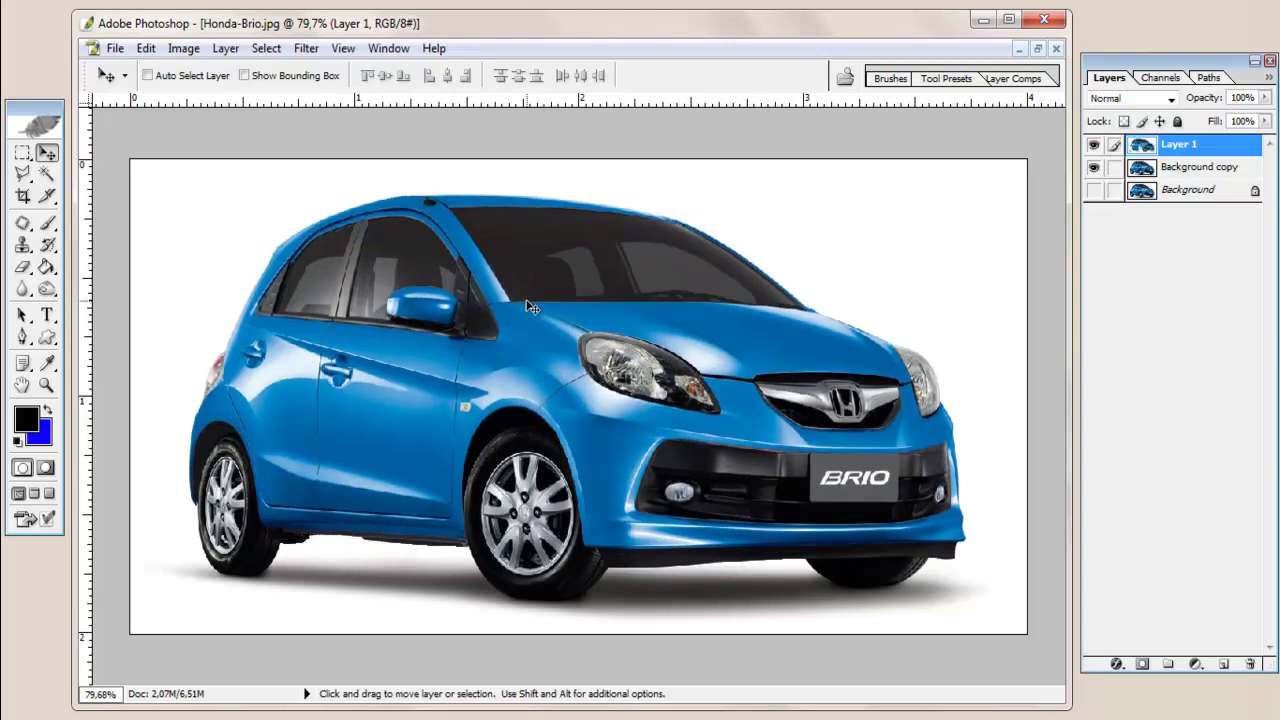
{"action": "key", "text": "Down"}
{"action": "key", "text": "Down"}
{"action": "key", "text": "Down"}
{"action": "key", "text": "Down"}
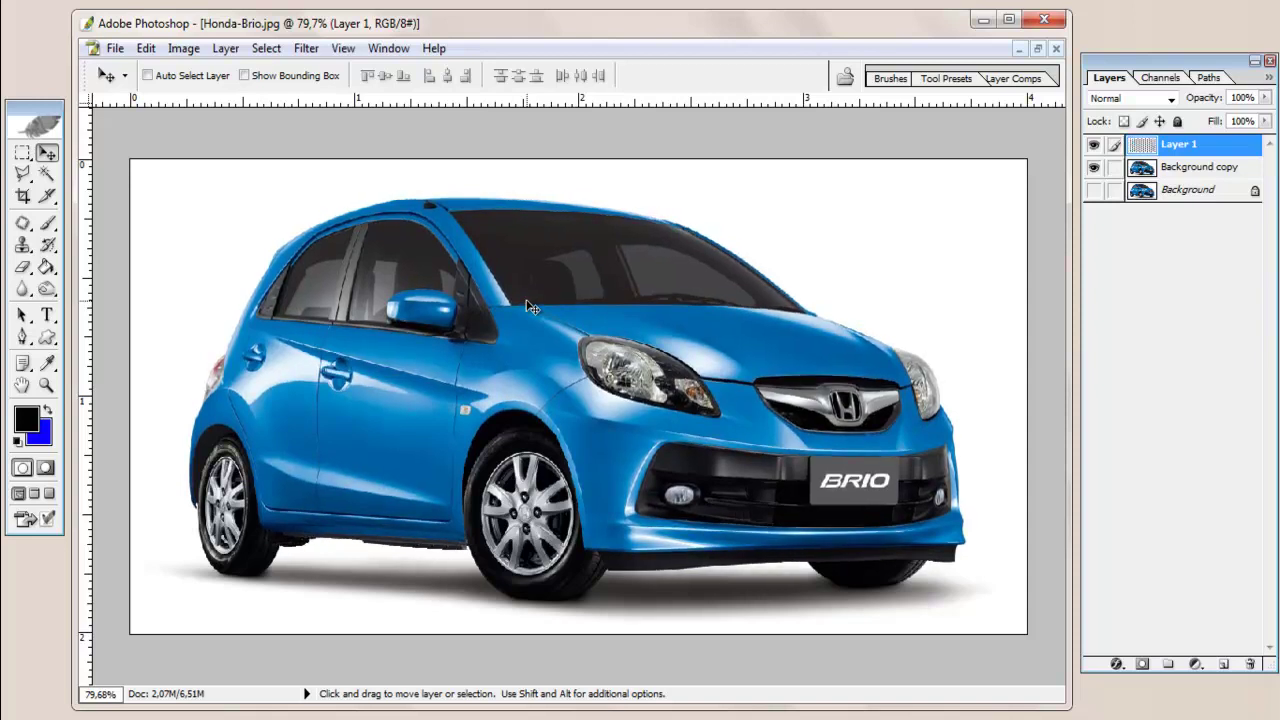
{"action": "key", "text": "Down"}
{"action": "key", "text": "Down"}
{"action": "key", "text": "Down"}
{"action": "key", "text": "Down"}
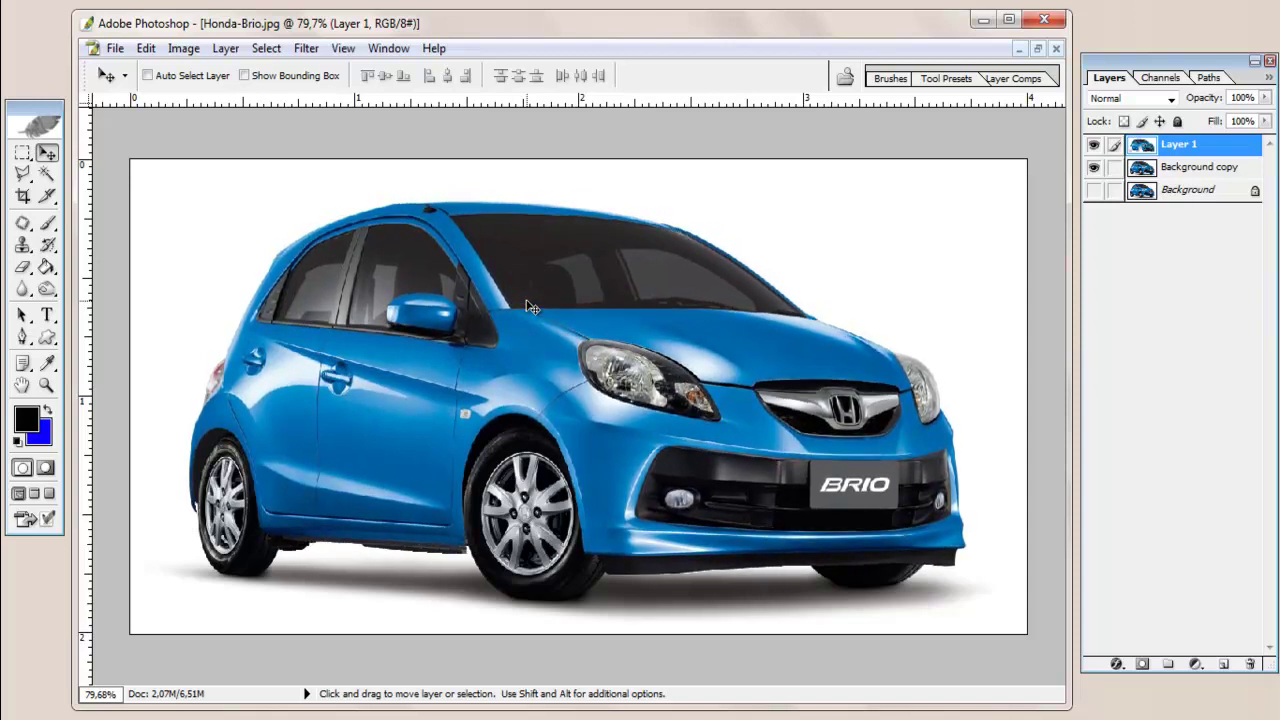
{"action": "key", "text": "Down"}
{"action": "key", "text": "Down"}
{"action": "key", "text": "Down"}
{"action": "key", "text": "Down"}
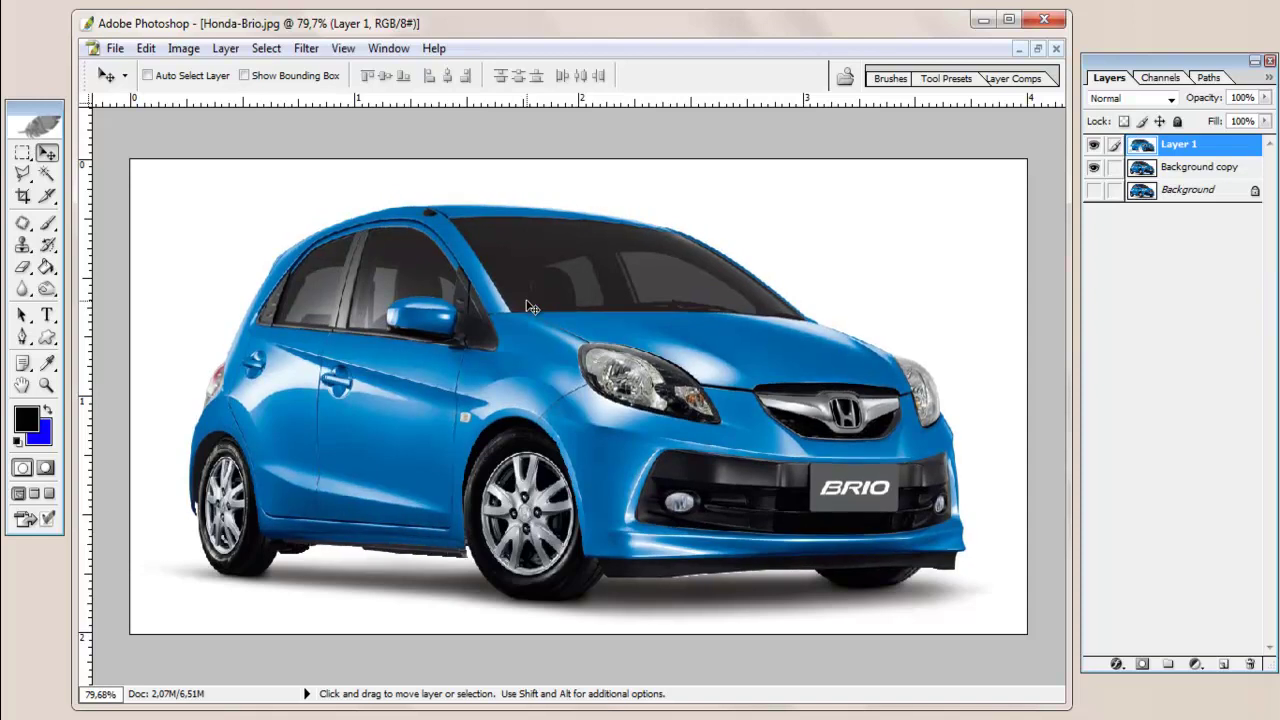
{"action": "key", "text": "Down"}
{"action": "key", "text": "Down"}
{"action": "key", "text": "Down"}
{"action": "key", "text": "Down"}
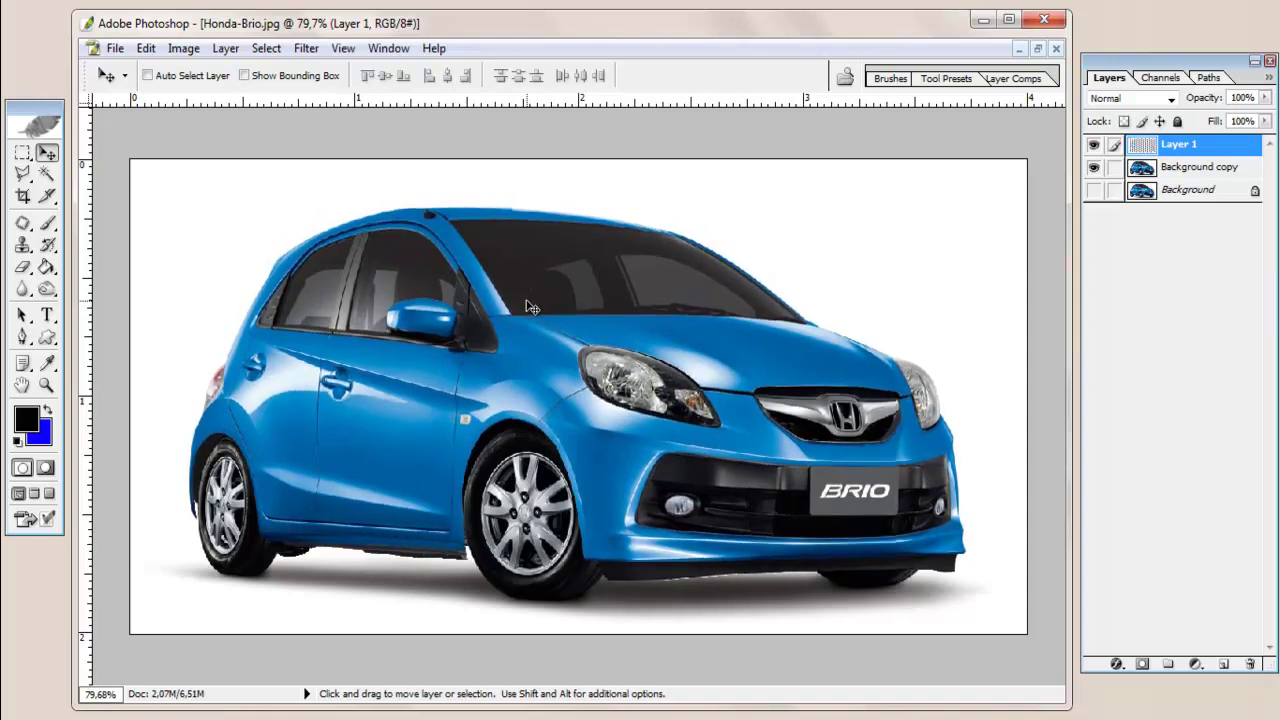
{"action": "key", "text": "Down"}
{"action": "key", "text": "Down"}
{"action": "key", "text": "Down"}
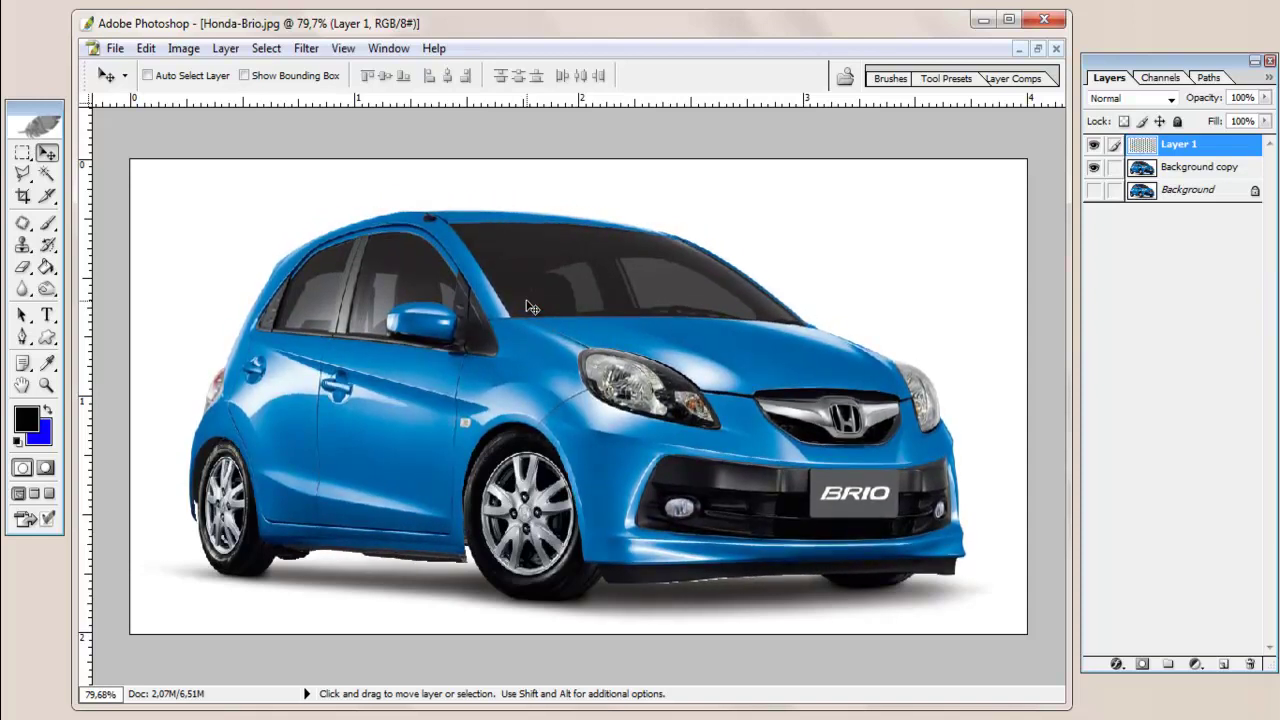
{"action": "key", "text": "Down"}
{"action": "key", "text": "Down"}
{"action": "key", "text": "Down"}
{"action": "key", "text": "Down"}
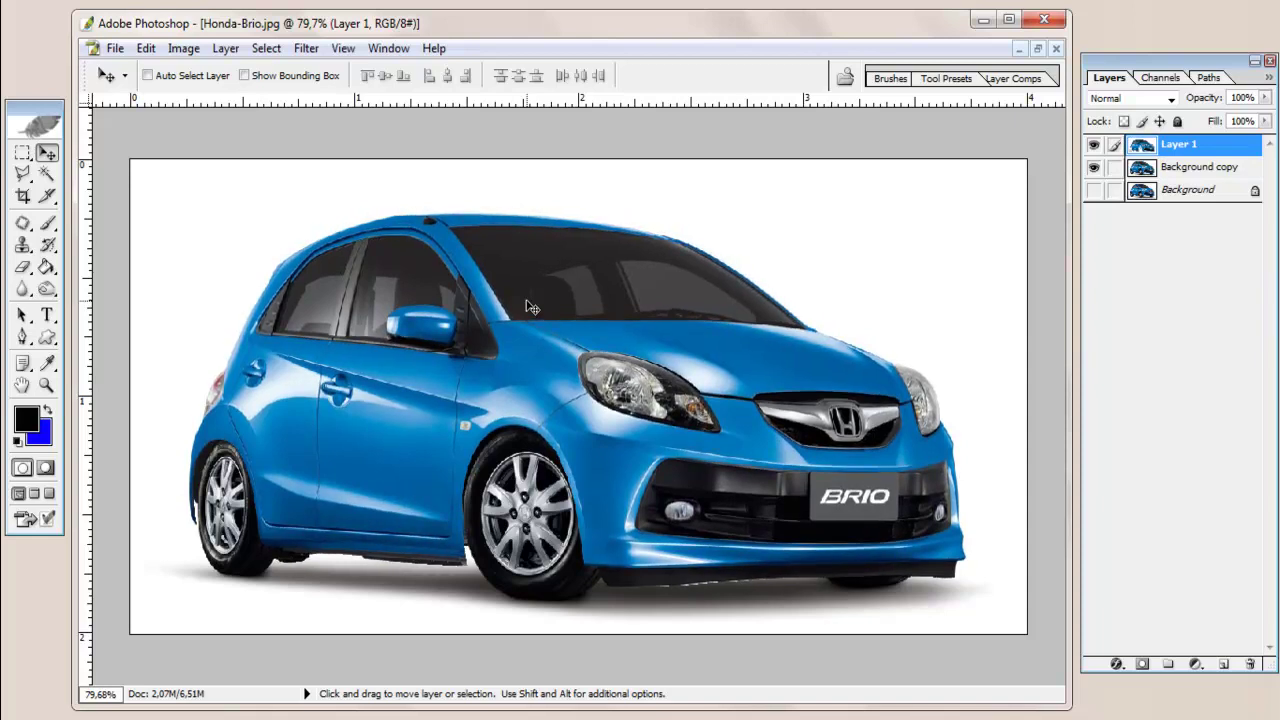
{"action": "key", "text": "Down"}
{"action": "key", "text": "Down"}
{"action": "key", "text": "Down"}
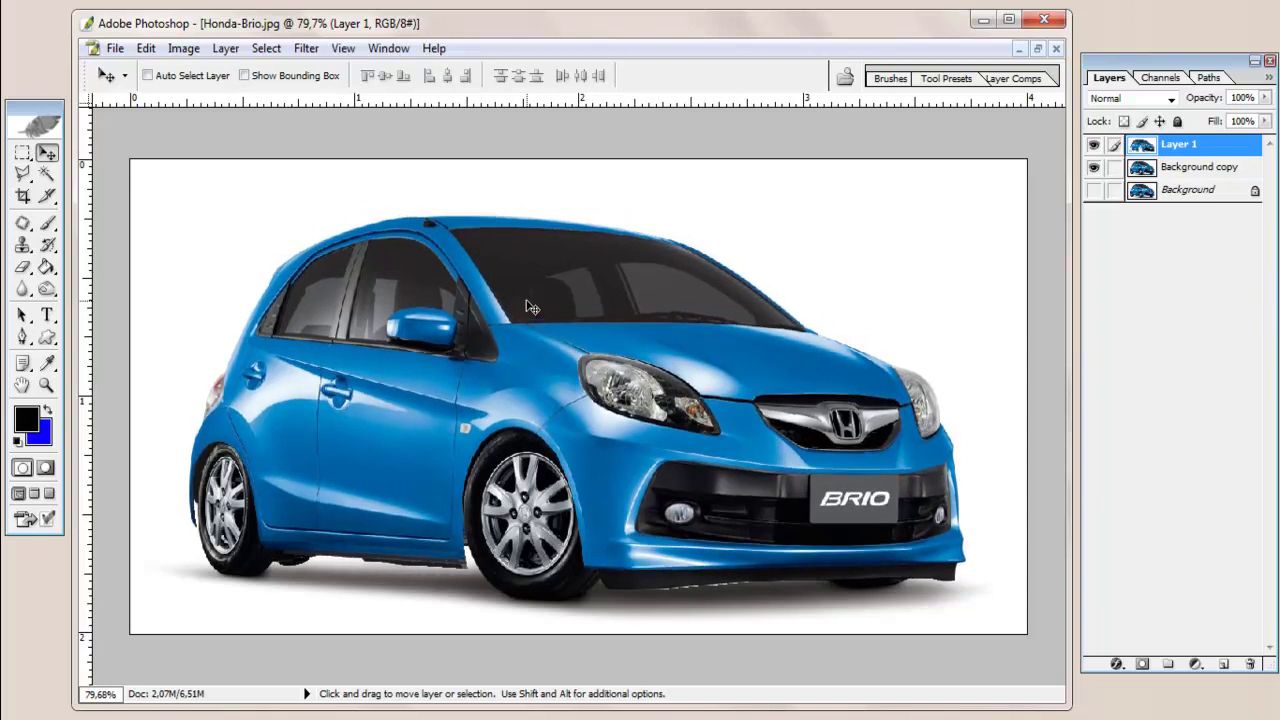
{"action": "key", "text": "Down"}
{"action": "key", "text": "Down"}
{"action": "key", "text": "Down"}
{"action": "key", "text": "Down"}
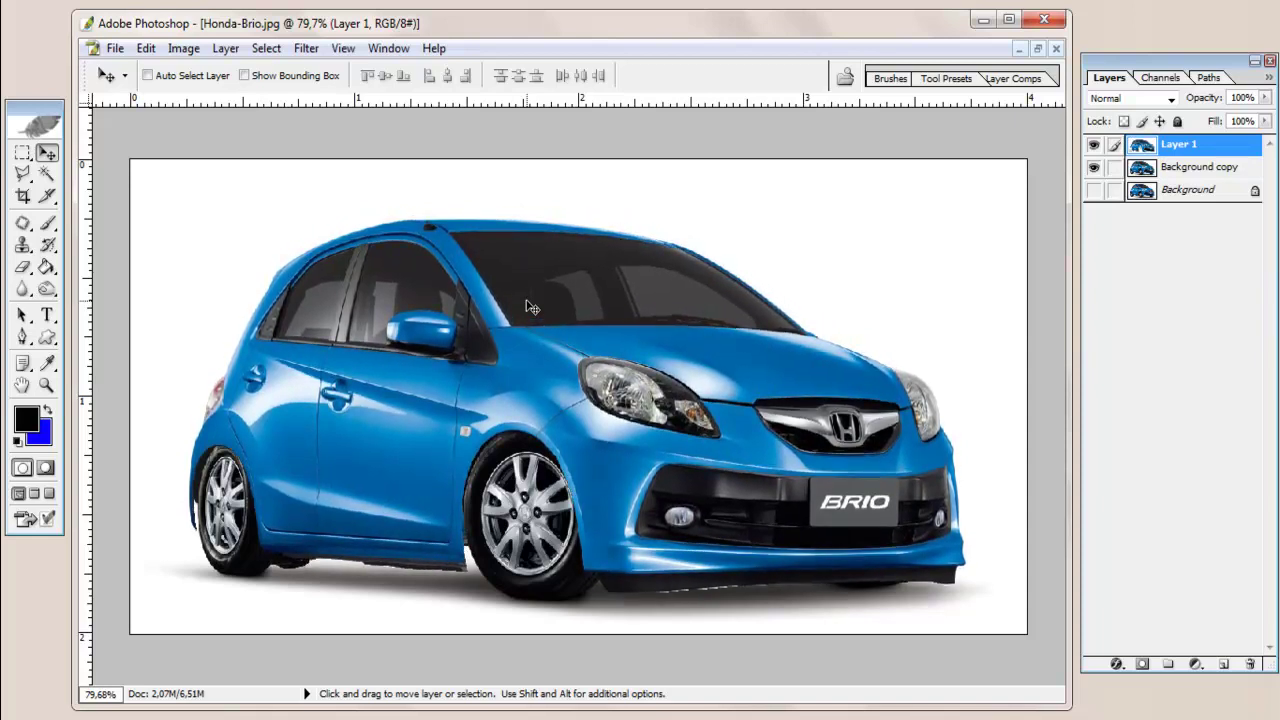
{"action": "key", "text": "Down"}
{"action": "key", "text": "Down"}
{"action": "key", "text": "Down"}
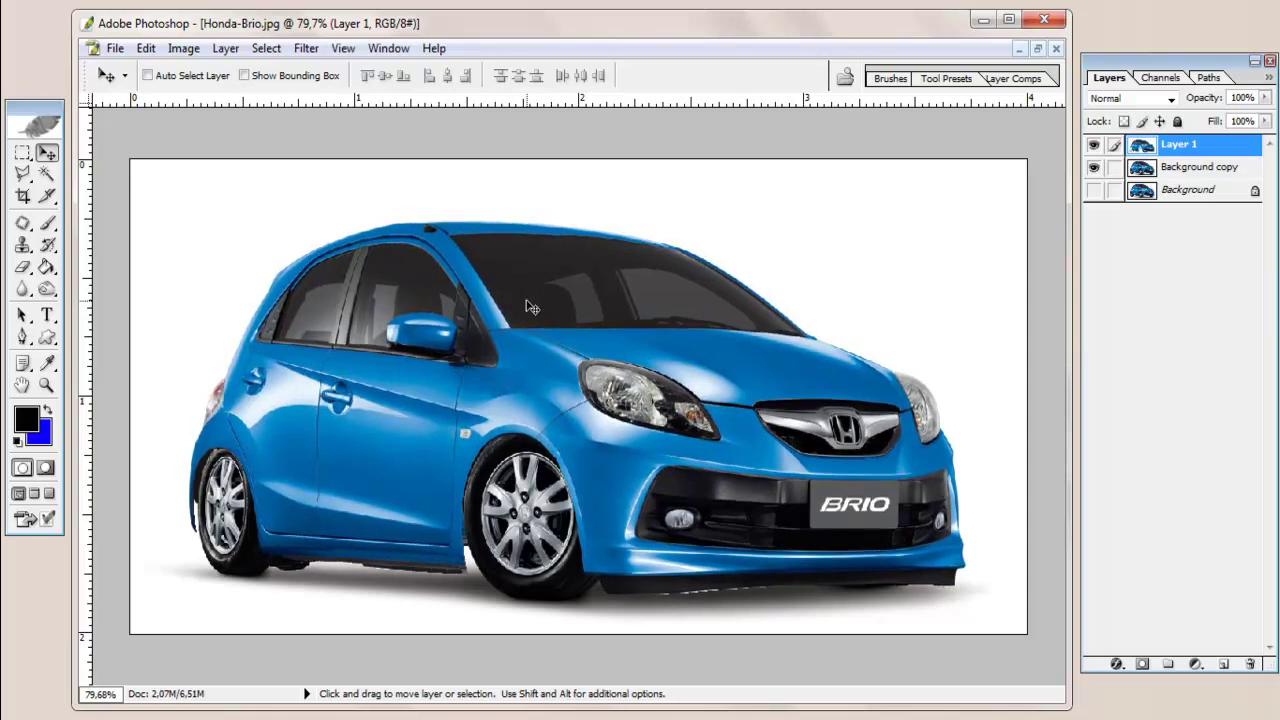
{"action": "key", "text": "Down"}
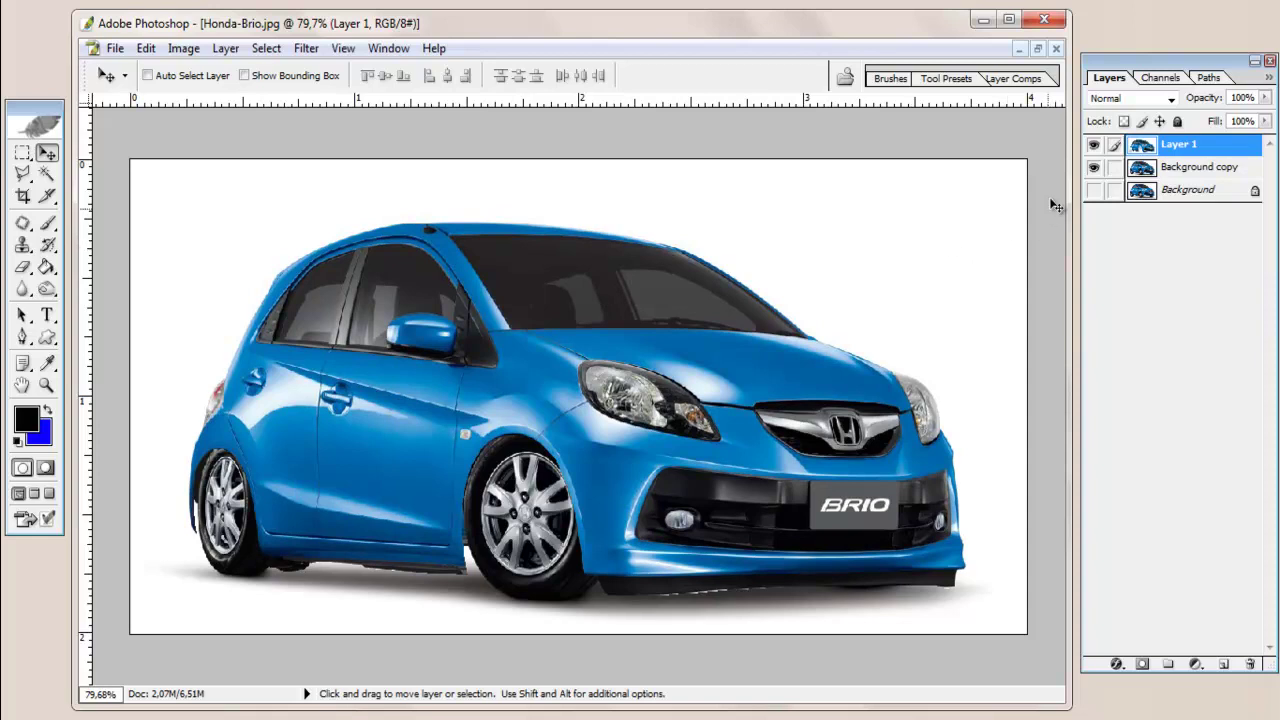
Toggle Layer 1 off and on to compare, then zoom to about 152% on the sills and bumper
{"action": "left_click", "coordinate": [1094, 146]}
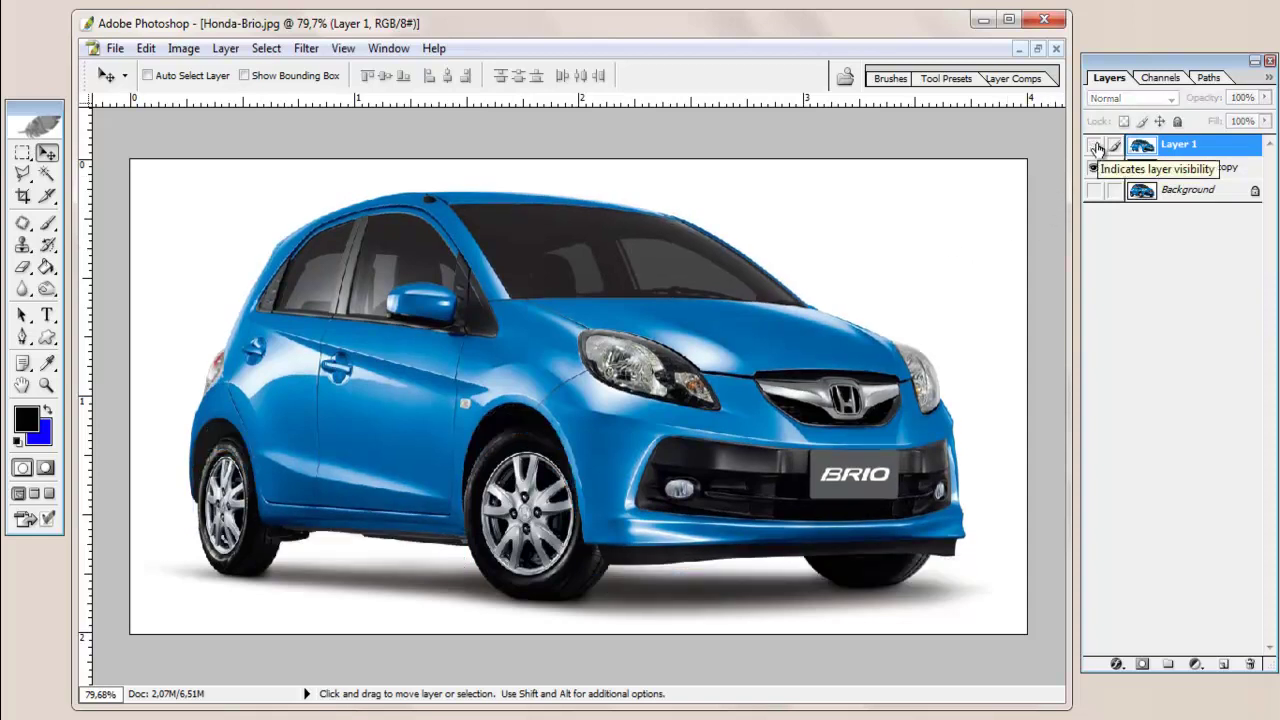
{"action": "left_click", "coordinate": [1094, 146]}
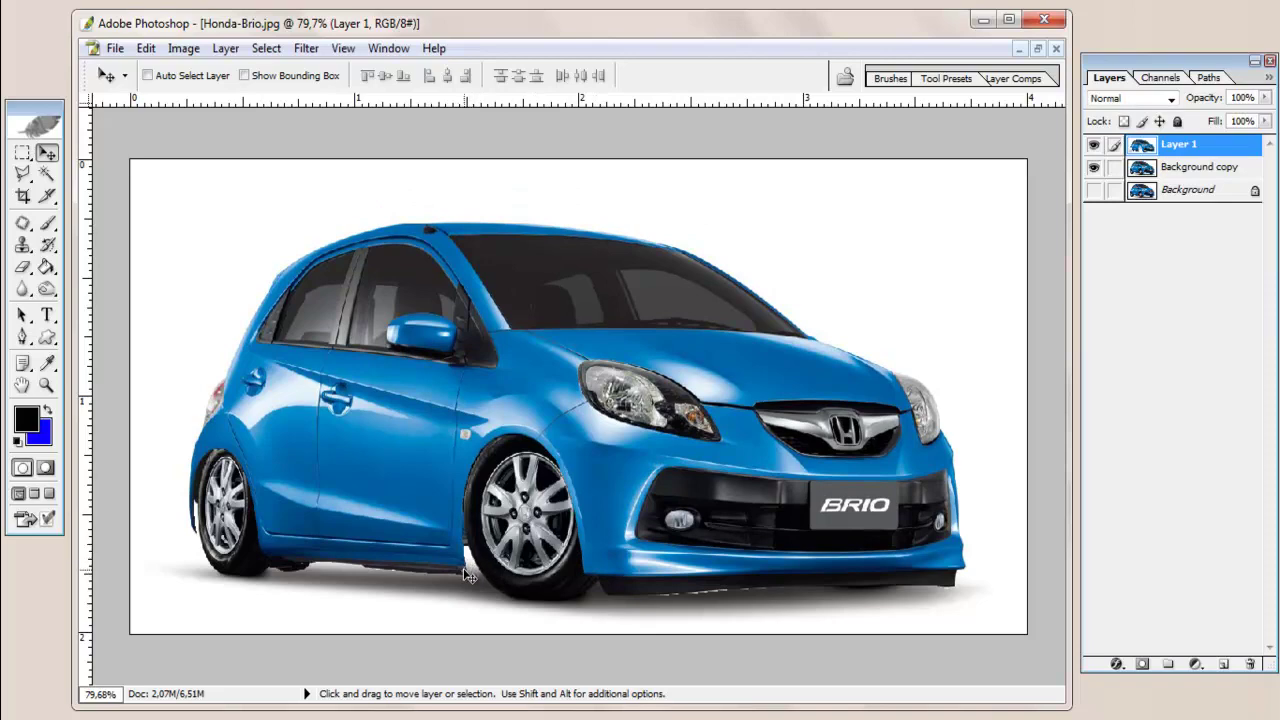
{"action": "scroll", "coordinate": [477, 568], "scroll_direction": "up", "scroll_amount": 1}
{"action": "scroll", "coordinate": [470, 568], "scroll_direction": "up", "scroll_amount": 2}
{"action": "scroll", "coordinate": [500, 558], "scroll_direction": "up", "scroll_amount": 4}
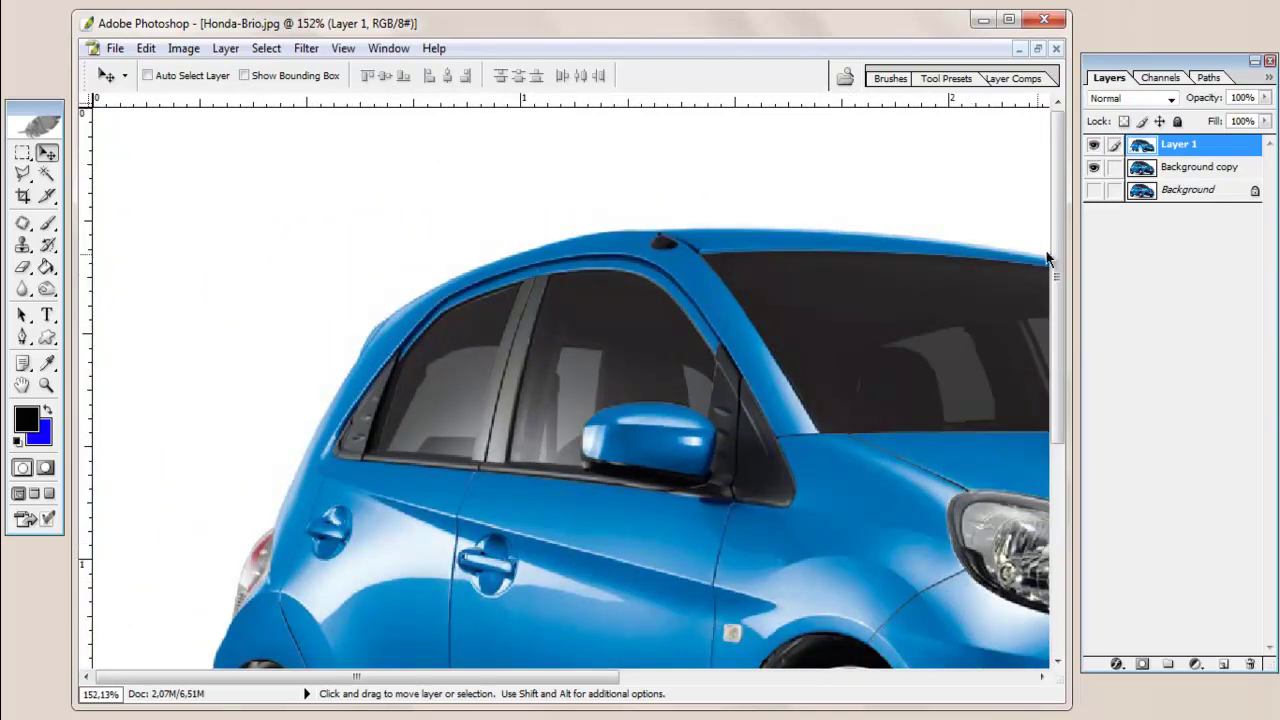
{"action": "left_click_drag", "start_coordinate": [1056, 334], "coordinate": [1060, 542]}
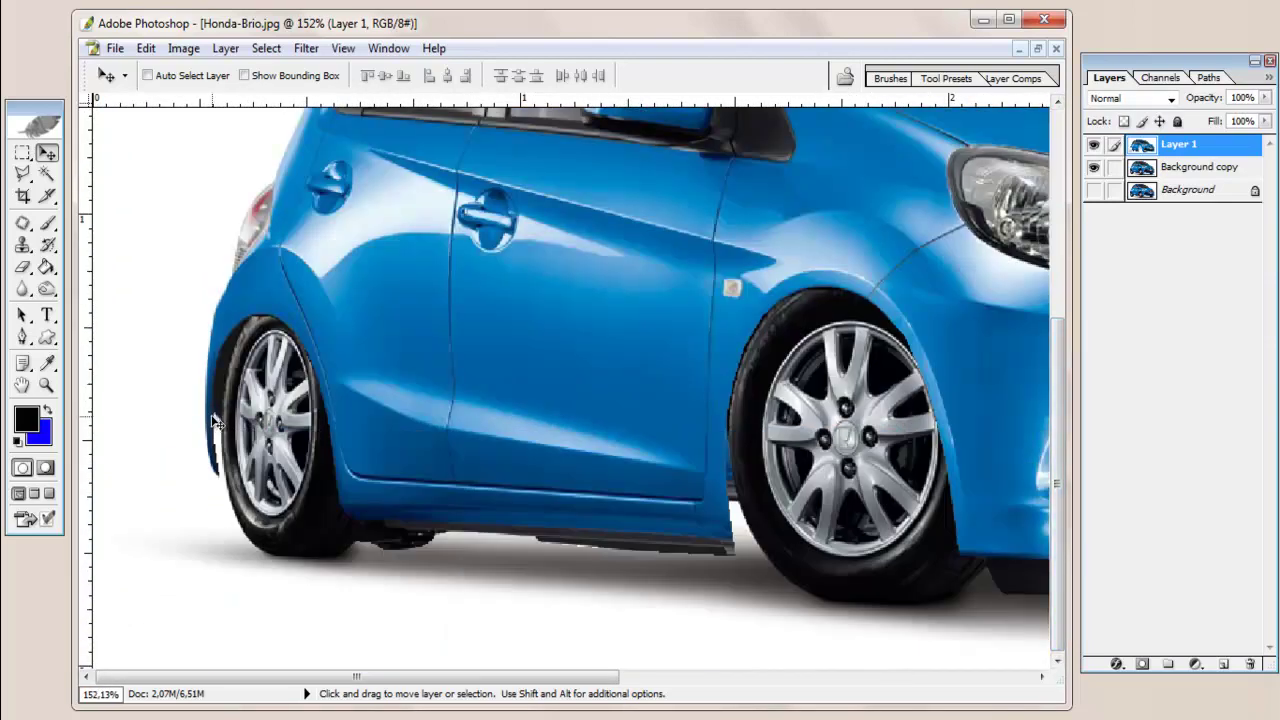
{"action": "left_click_drag", "start_coordinate": [428, 677], "coordinate": [829, 678]}
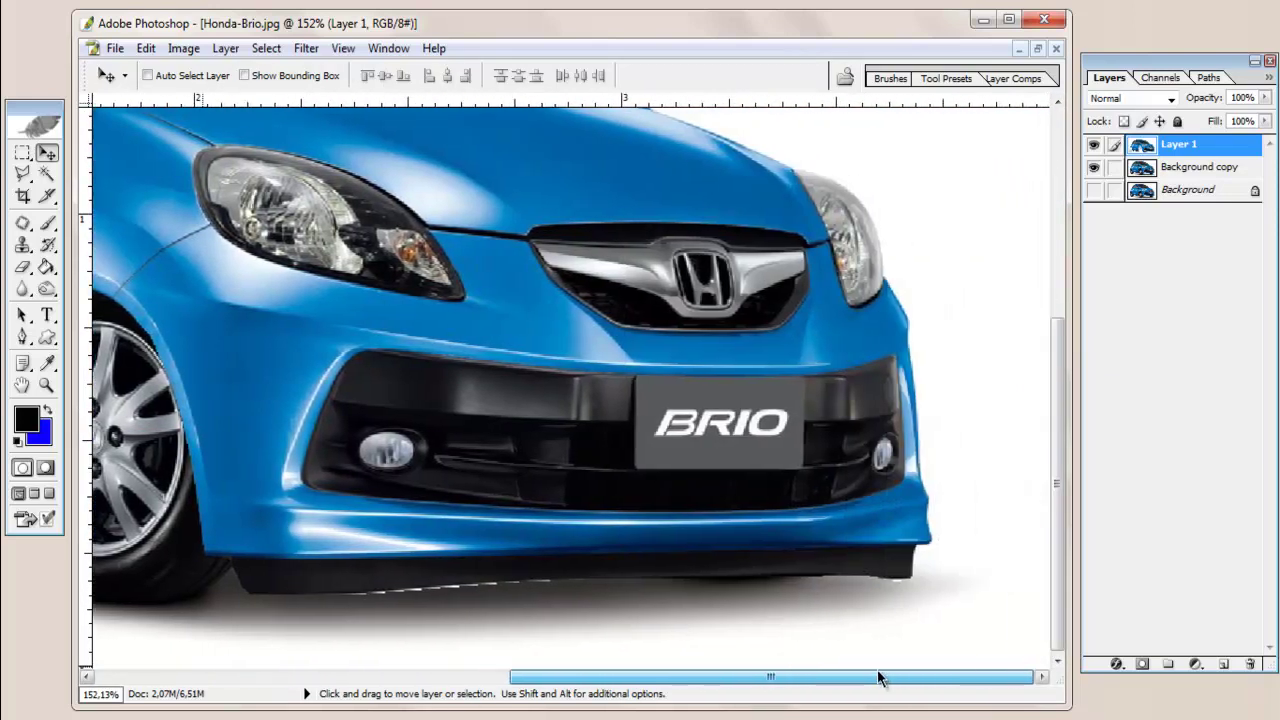
{"action": "left_click", "coordinate": [16, 175]}
{"action": "left_click", "coordinate": [264, 598]}
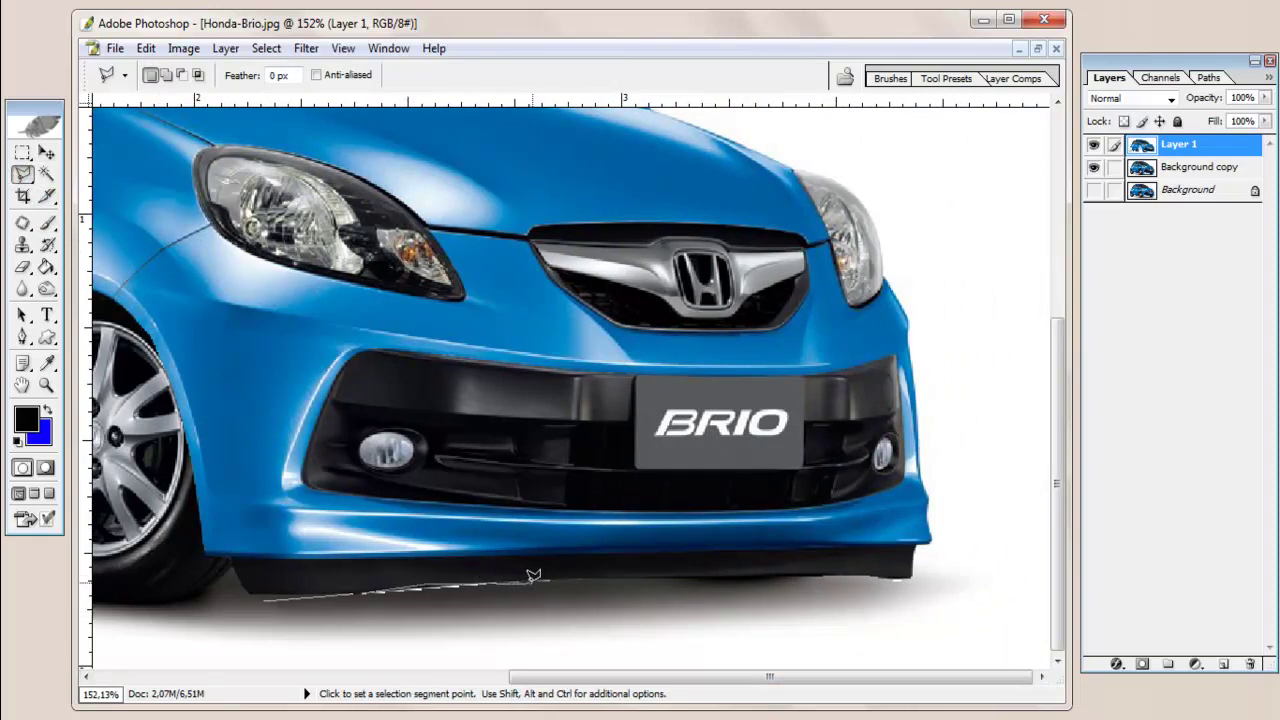
{"action": "left_click", "coordinate": [620, 578]}
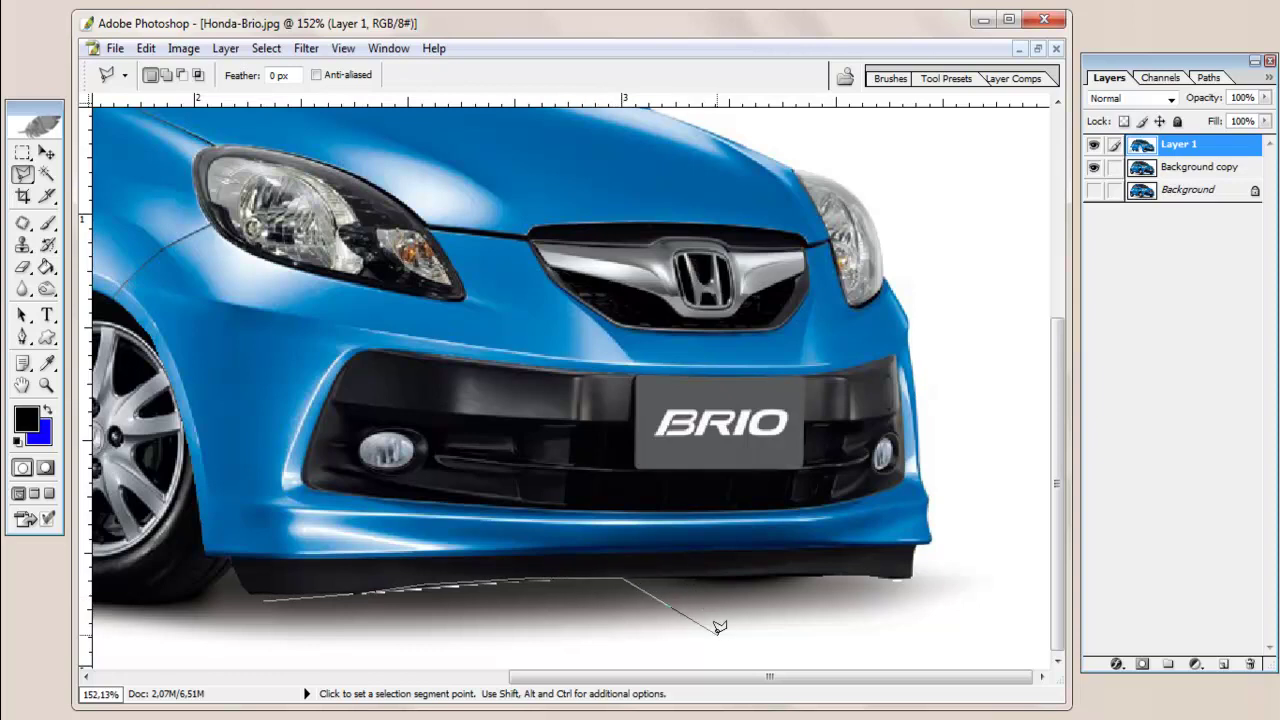
{"action": "left_click", "coordinate": [716, 631]}
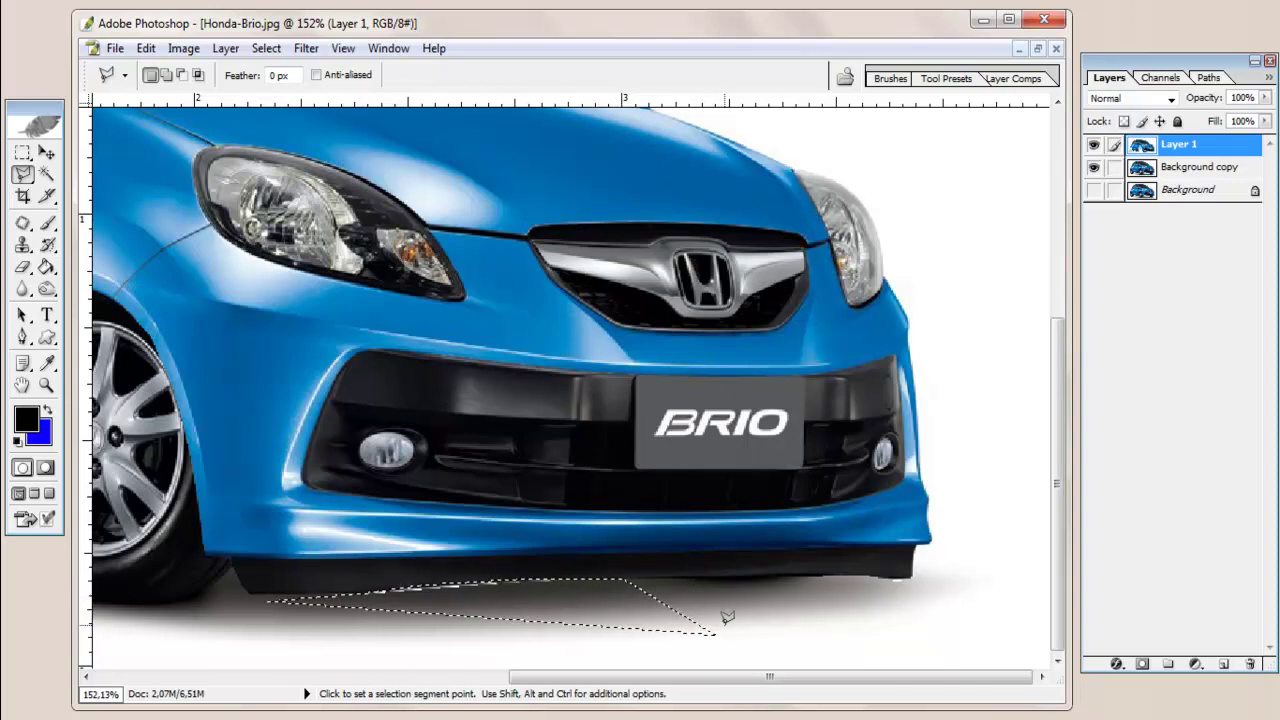
{"action": "key", "text": "Escape"}
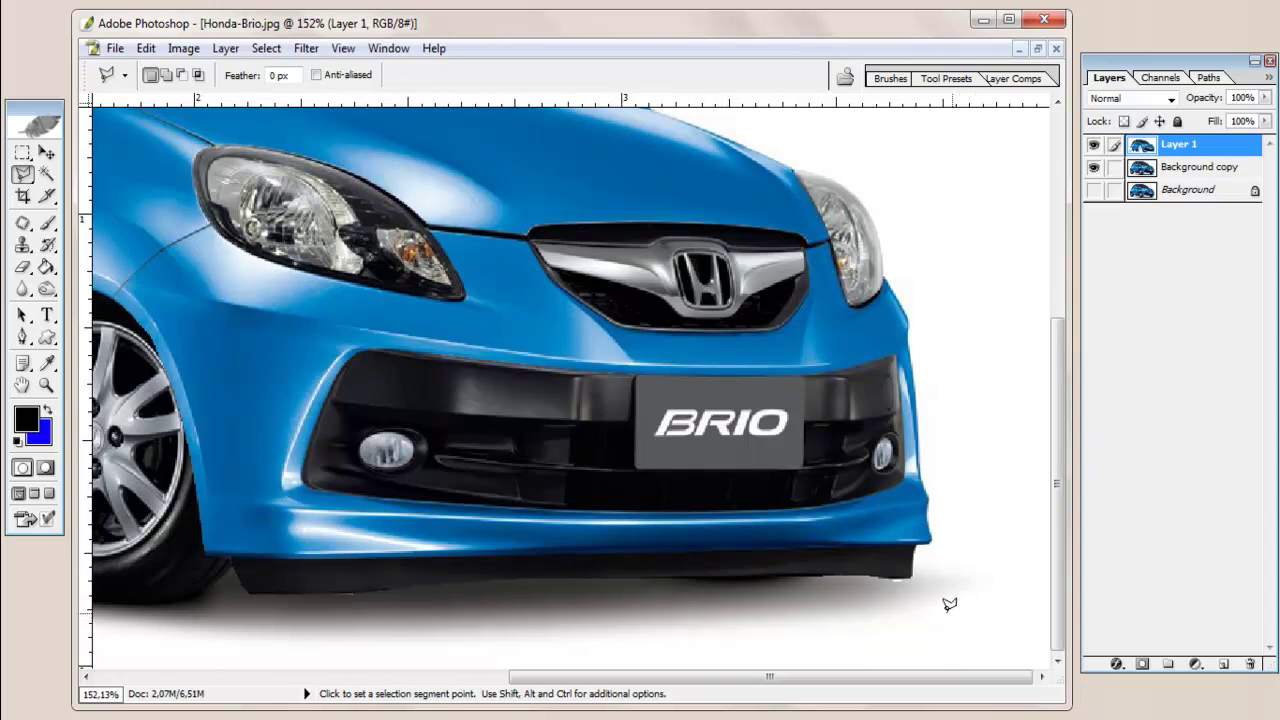
{"action": "left_click", "coordinate": [853, 577]}
{"action": "left_click", "coordinate": [957, 577]}
{"action": "double_click", "coordinate": [957, 612]}
{"action": "key", "text": "ctrl+d"}
{"action": "left_click_drag", "start_coordinate": [645, 676], "coordinate": [250, 676]}
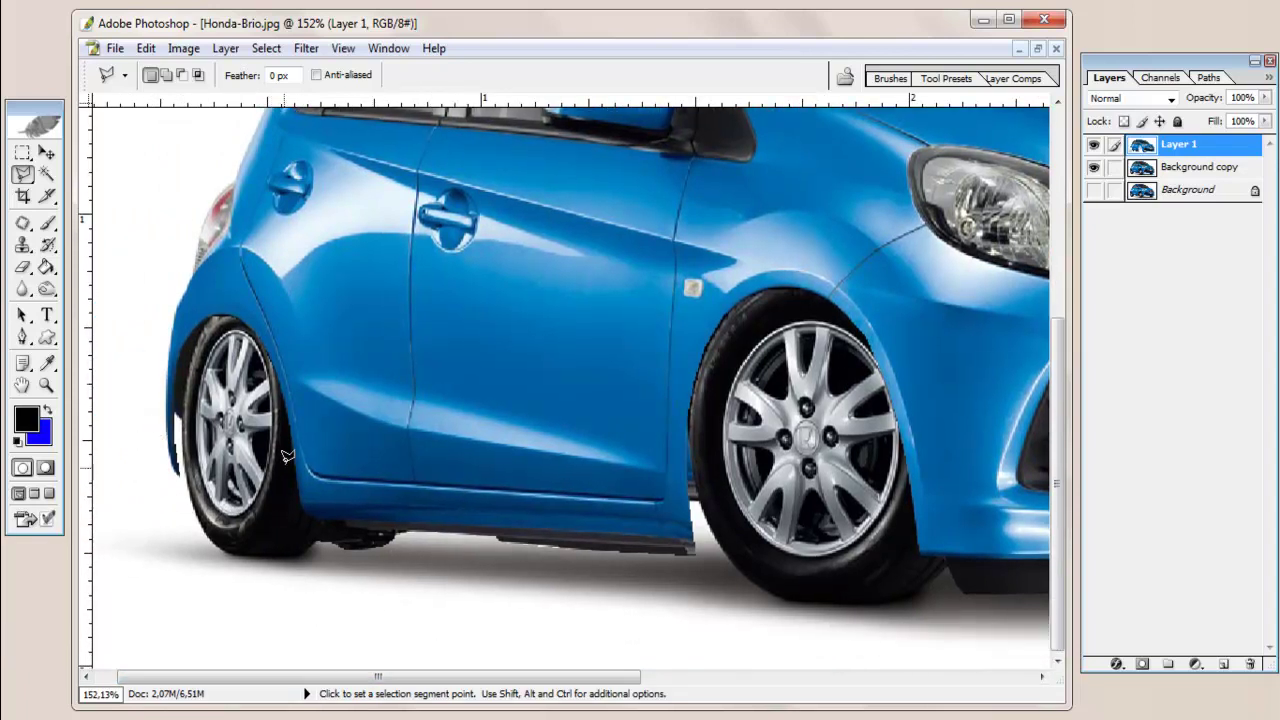
Zoom to about 292% and scroll down to the gap behind the rear tyre
{"action": "scroll", "coordinate": [120, 471], "scroll_direction": "down", "scroll_amount": 3}
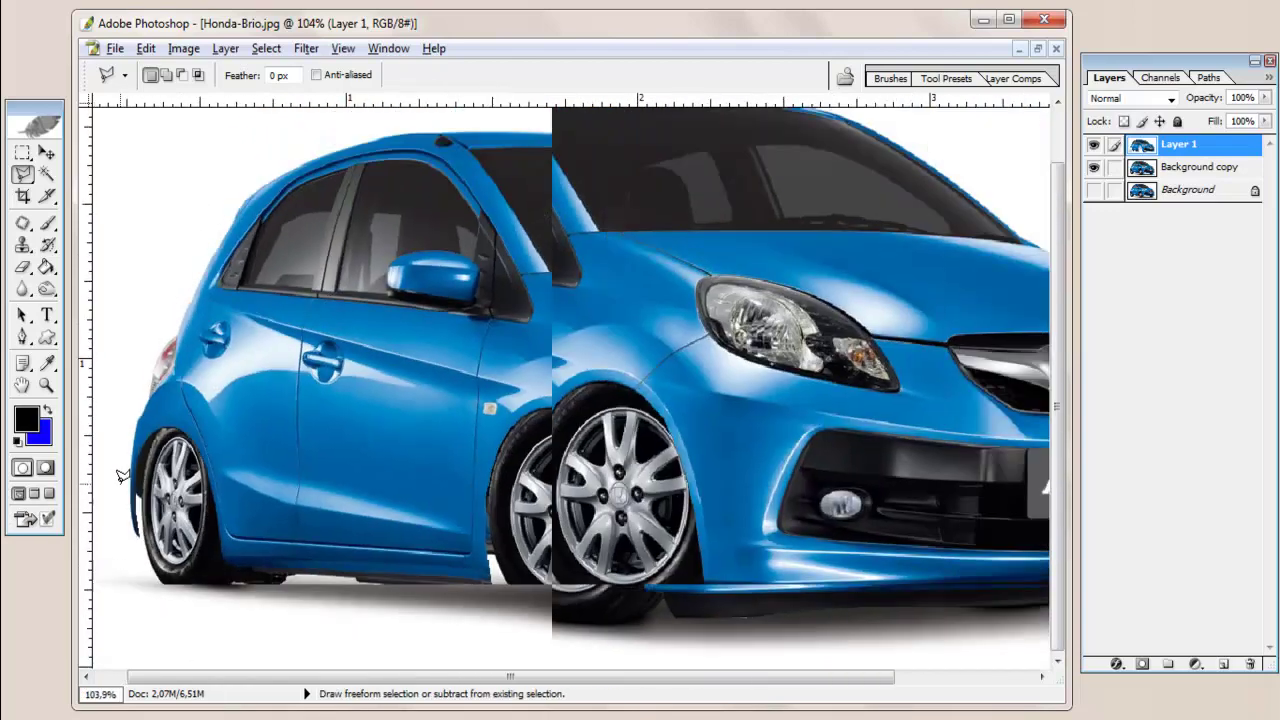
{"action": "scroll", "coordinate": [120, 476], "scroll_direction": "up", "scroll_amount": 3}
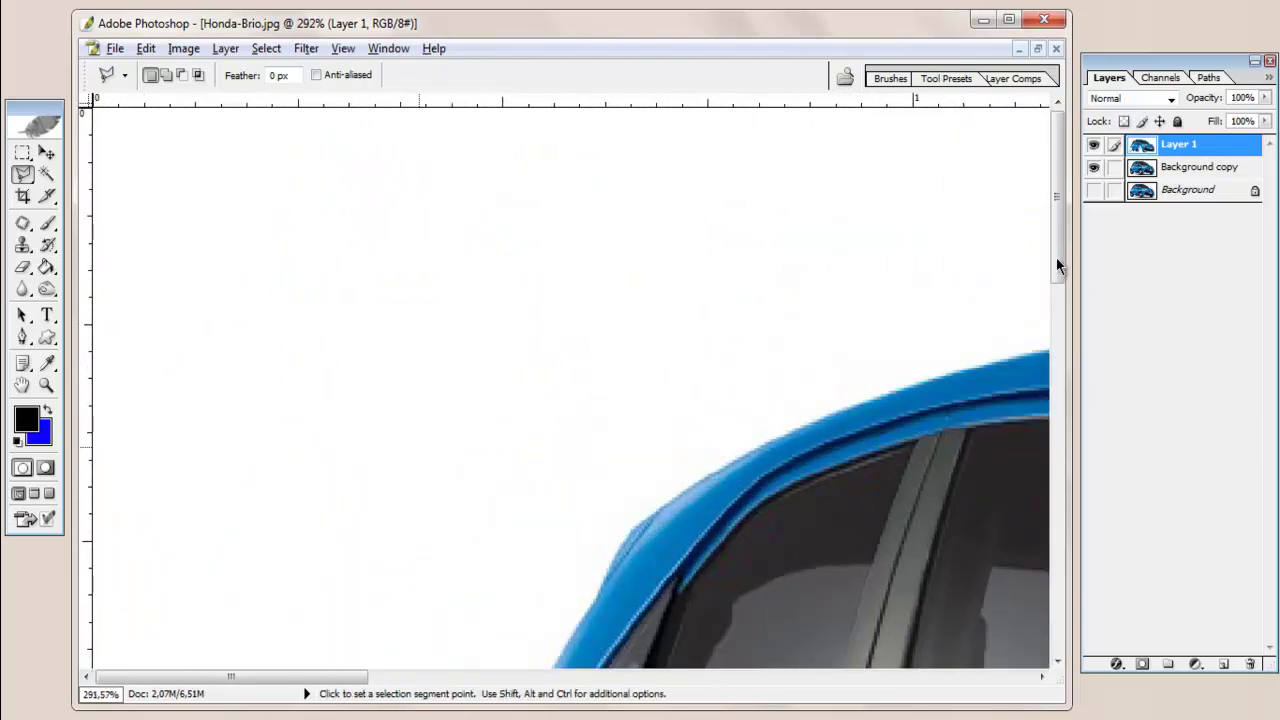
{"action": "left_click_drag", "start_coordinate": [1056, 265], "coordinate": [1044, 549]}
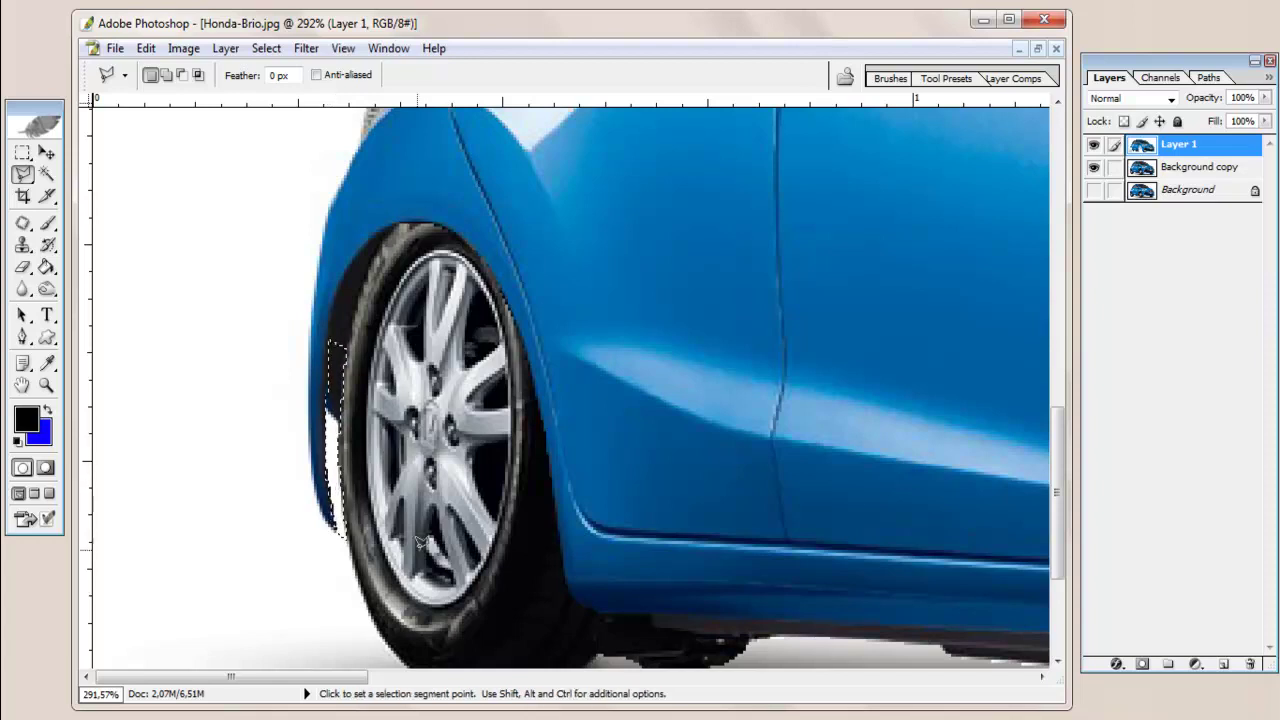
Add Layer 2, choose the Paint Bucket, and set the foreground to the sampled tyre colour #13171A
{"action": "left_click", "coordinate": [1222, 665]}
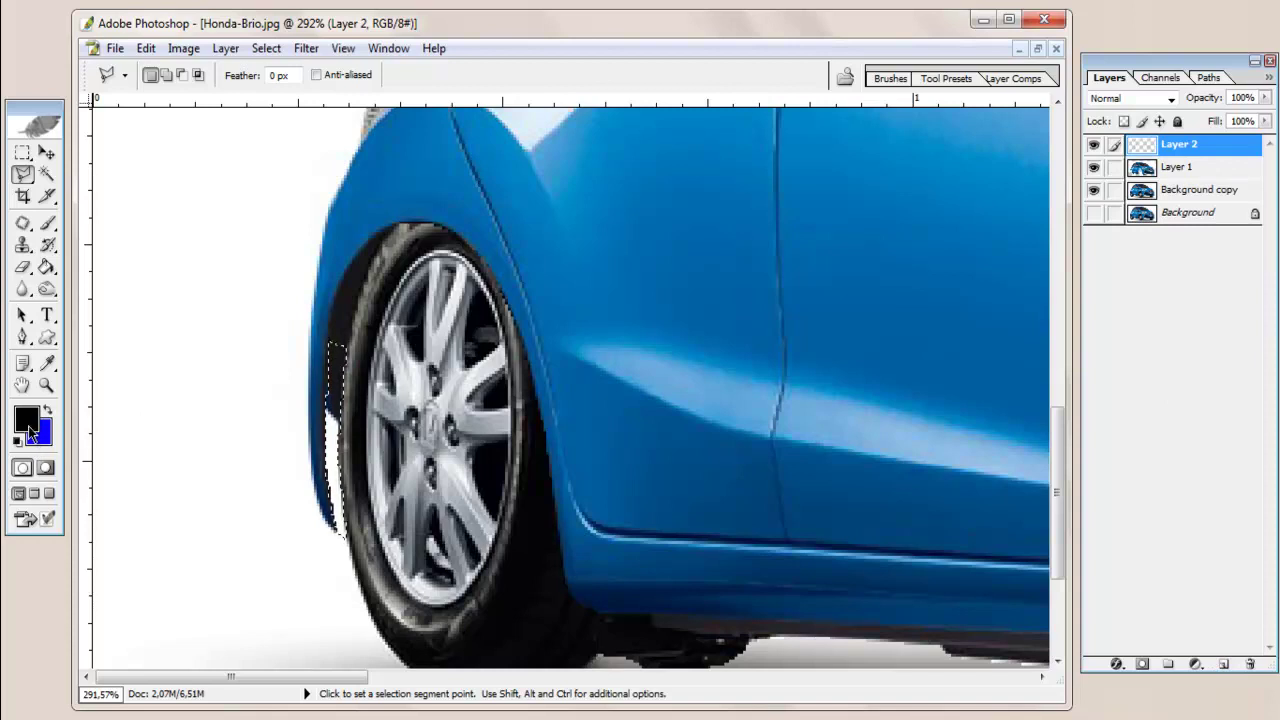
{"action": "left_click", "coordinate": [46, 267]}
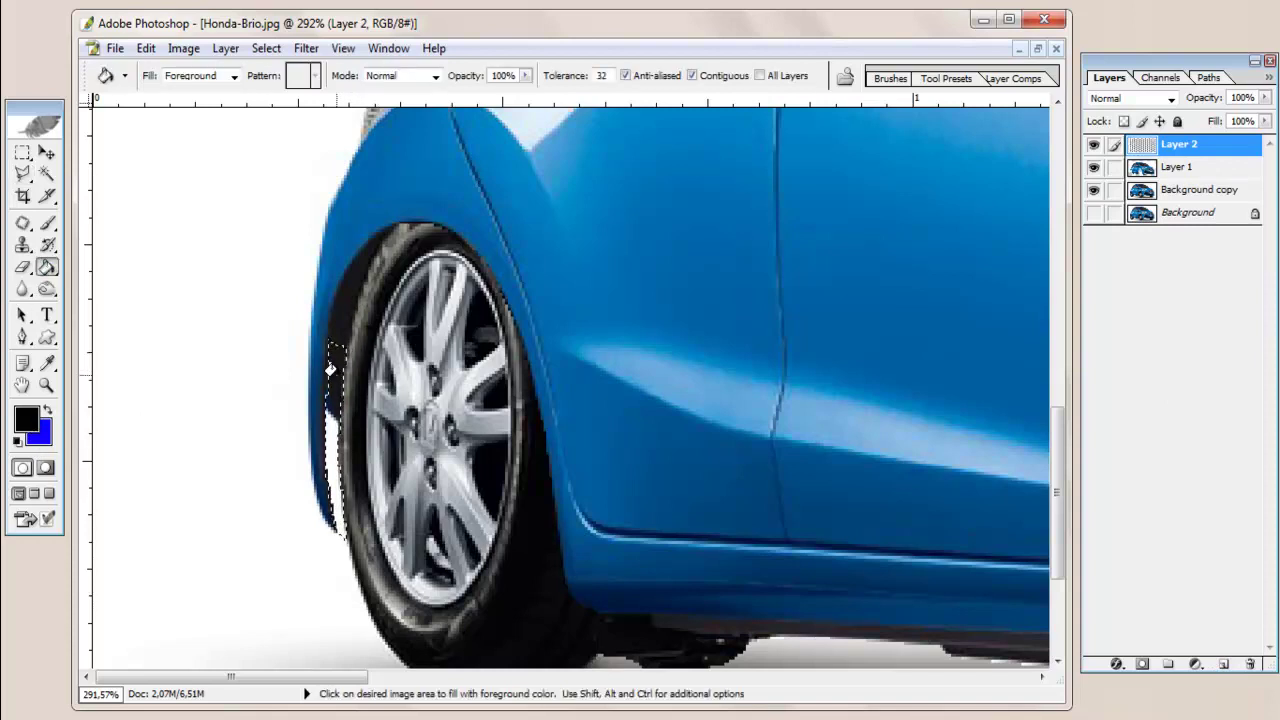
{"action": "left_click", "coordinate": [36, 410]}
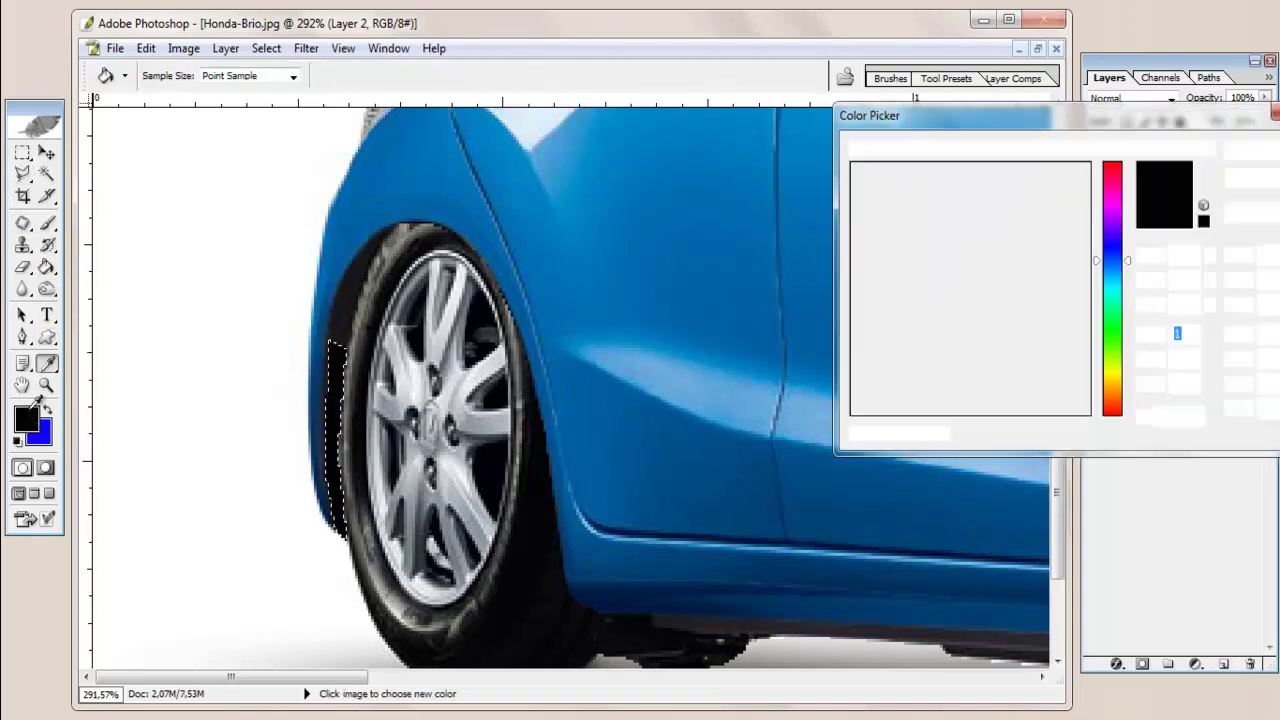
{"action": "left_click", "coordinate": [342, 310]}
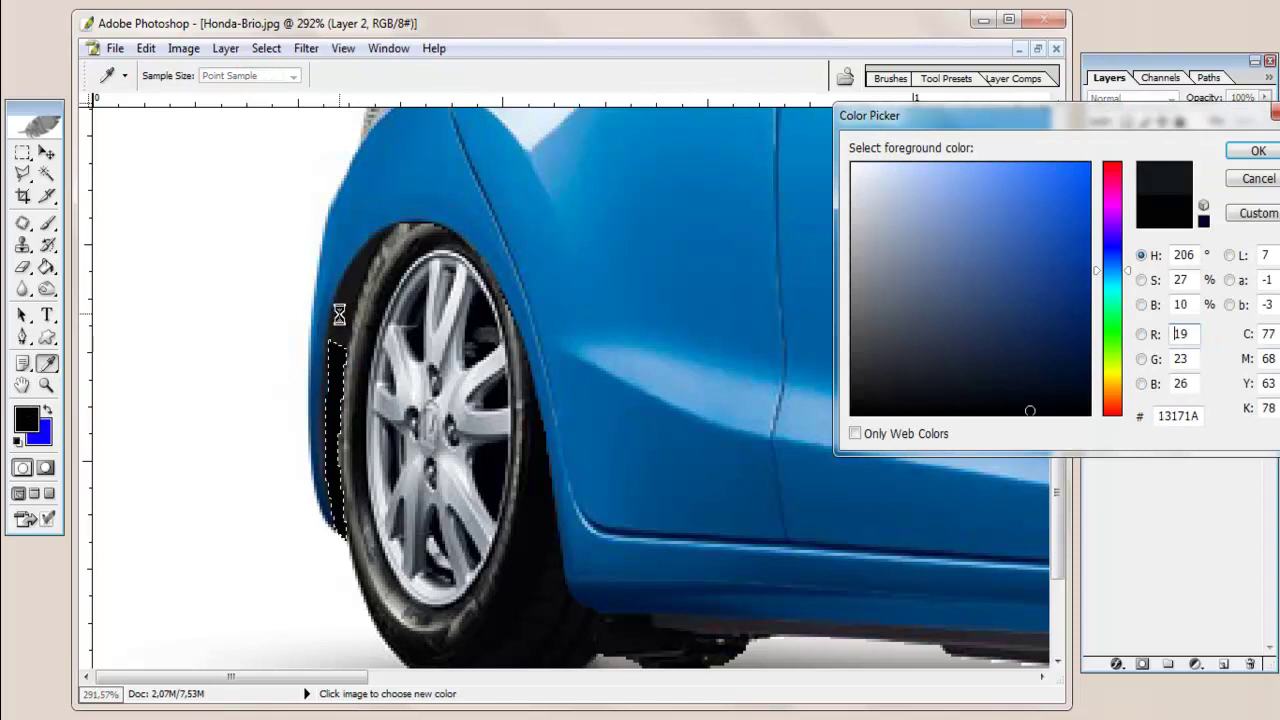
{"action": "left_click", "coordinate": [1257, 152]}
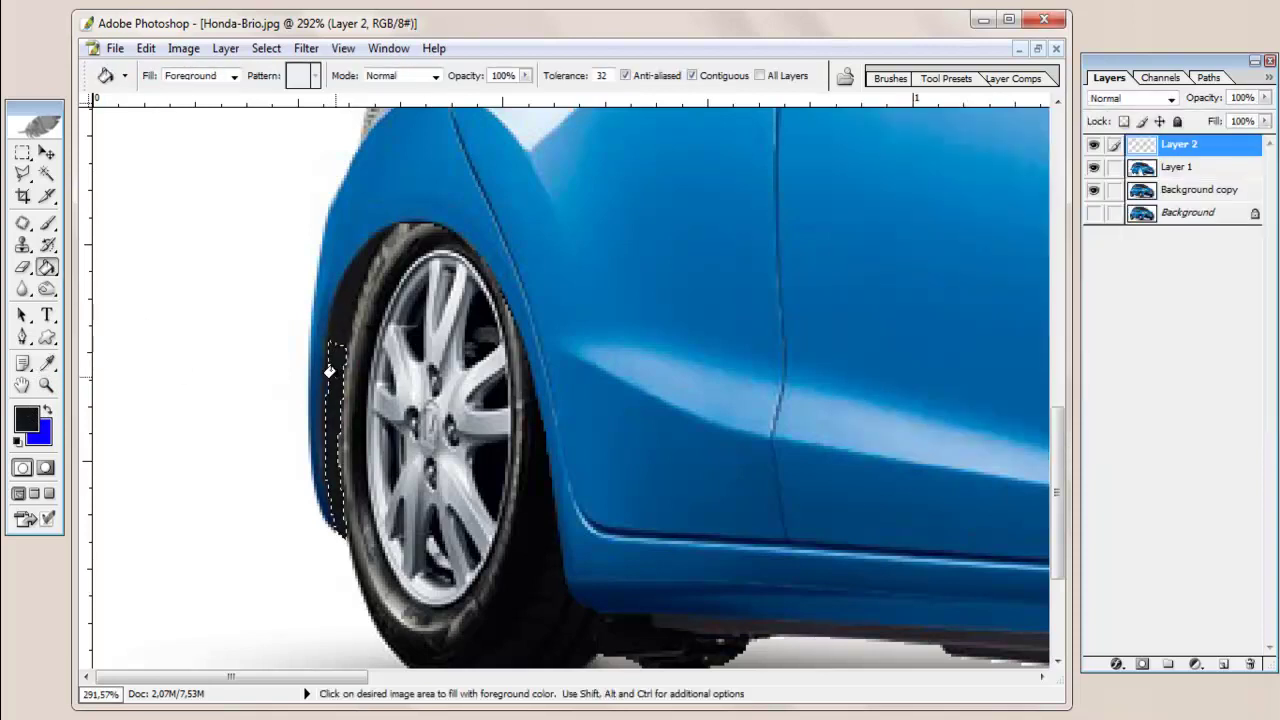
{"action": "left_click", "coordinate": [22, 152]}
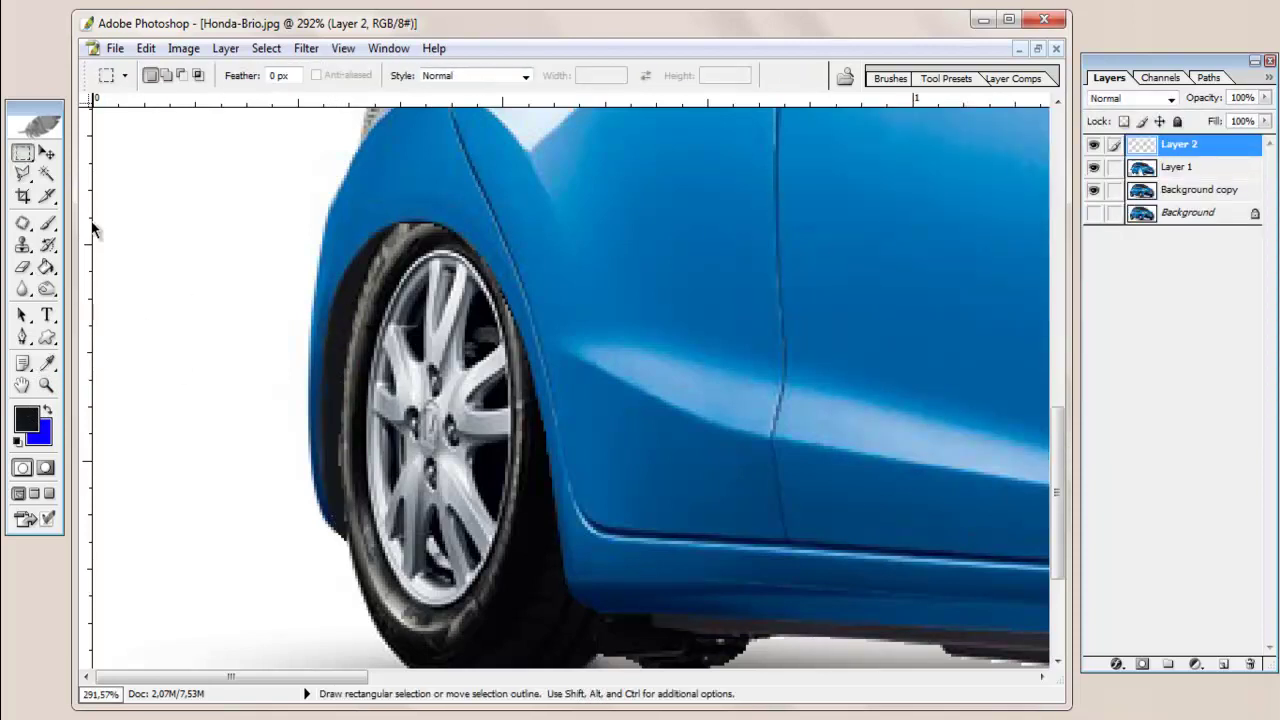
Bring the front wheel into view and outline a triangular area under the sill
{"action": "left_click", "coordinate": [46, 152]}
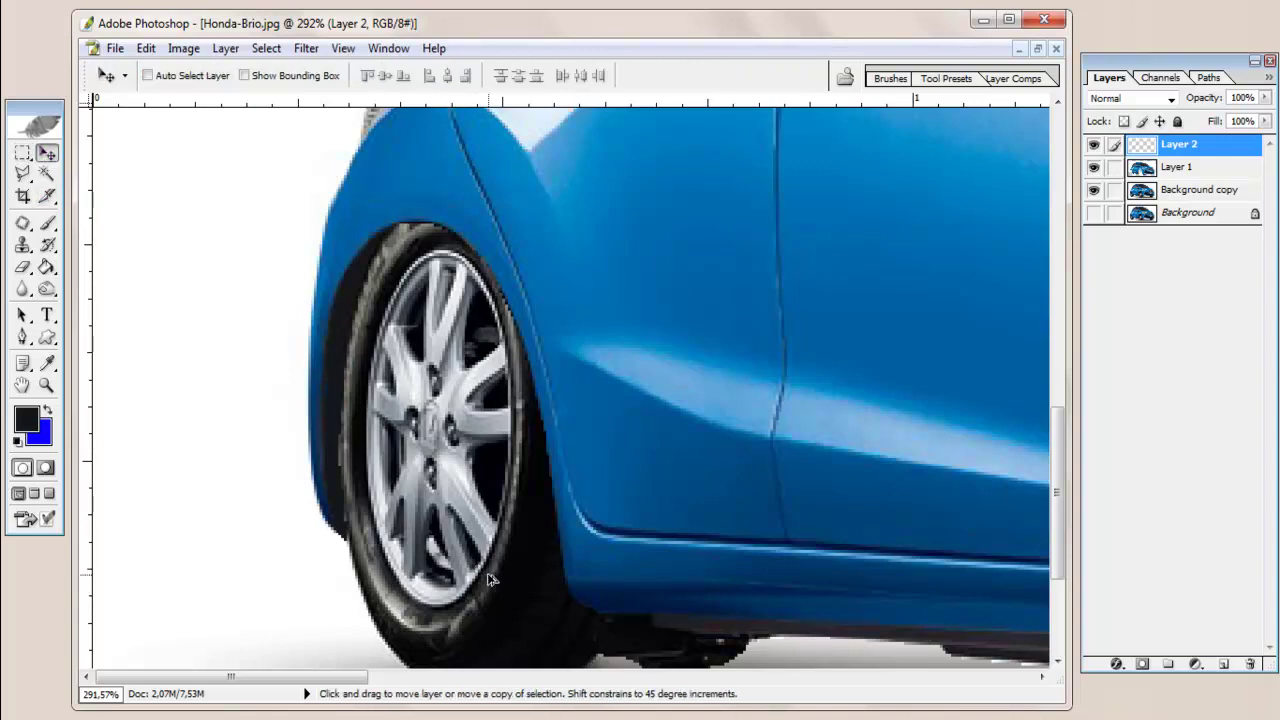
{"action": "scroll", "coordinate": [490, 580], "scroll_direction": "down", "scroll_amount": 2}
{"action": "scroll", "coordinate": [490, 580], "scroll_direction": "down", "scroll_amount": 2}
{"action": "scroll", "coordinate": [490, 580], "scroll_direction": "down", "scroll_amount": 2}
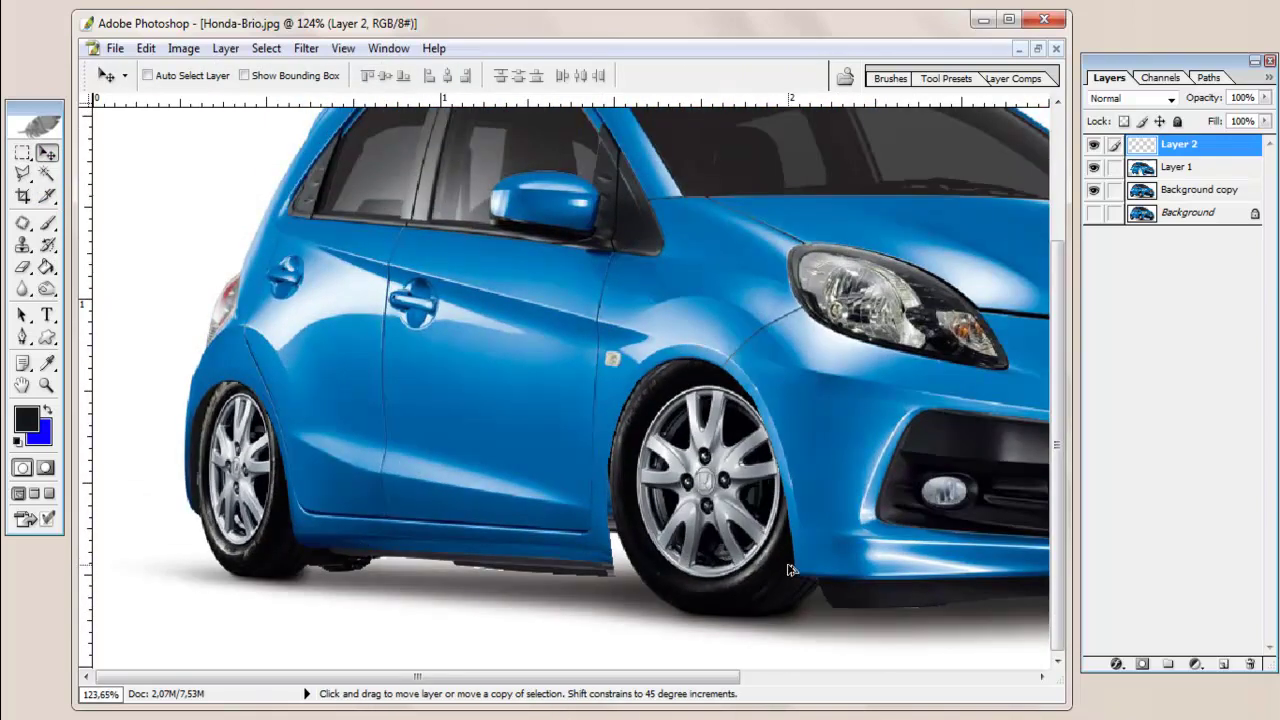
{"action": "scroll", "coordinate": [788, 570], "scroll_direction": "up", "scroll_amount": 2}
{"action": "scroll", "coordinate": [788, 570], "scroll_direction": "up", "scroll_amount": 1}
{"action": "scroll", "coordinate": [788, 570], "scroll_direction": "up", "scroll_amount": 1}
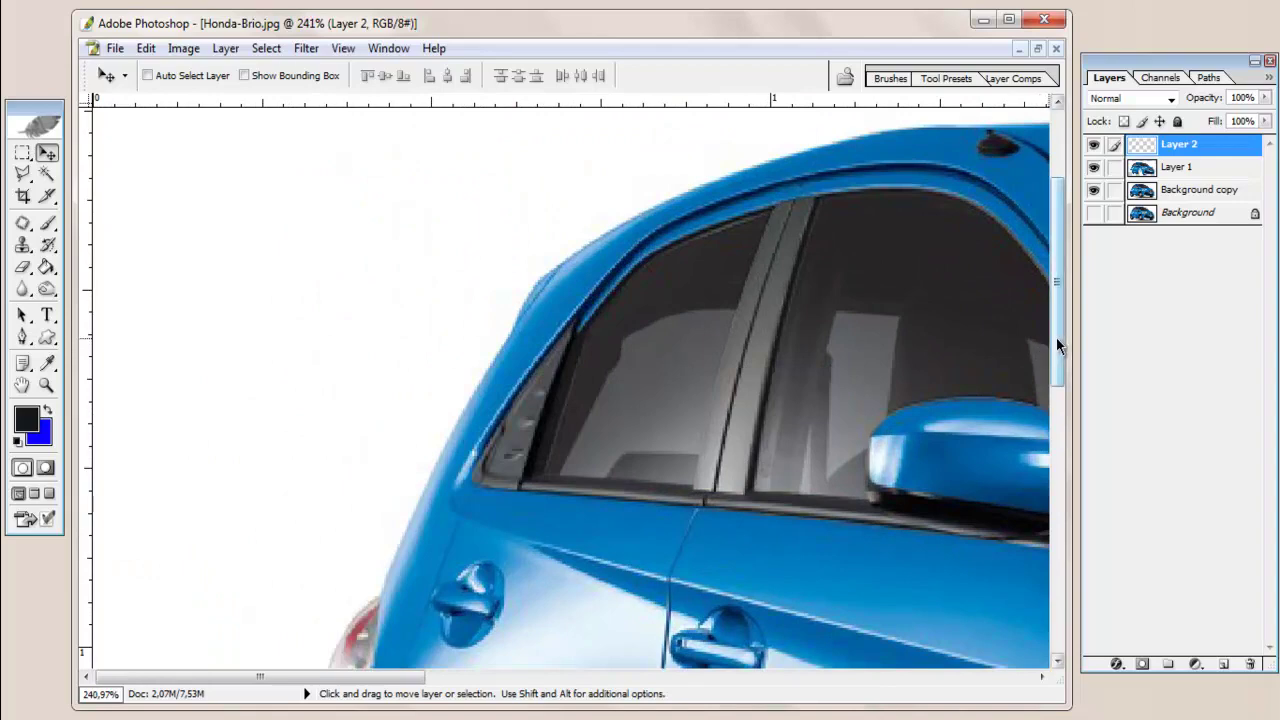
{"action": "left_click_drag", "start_coordinate": [1058, 345], "coordinate": [1062, 565]}
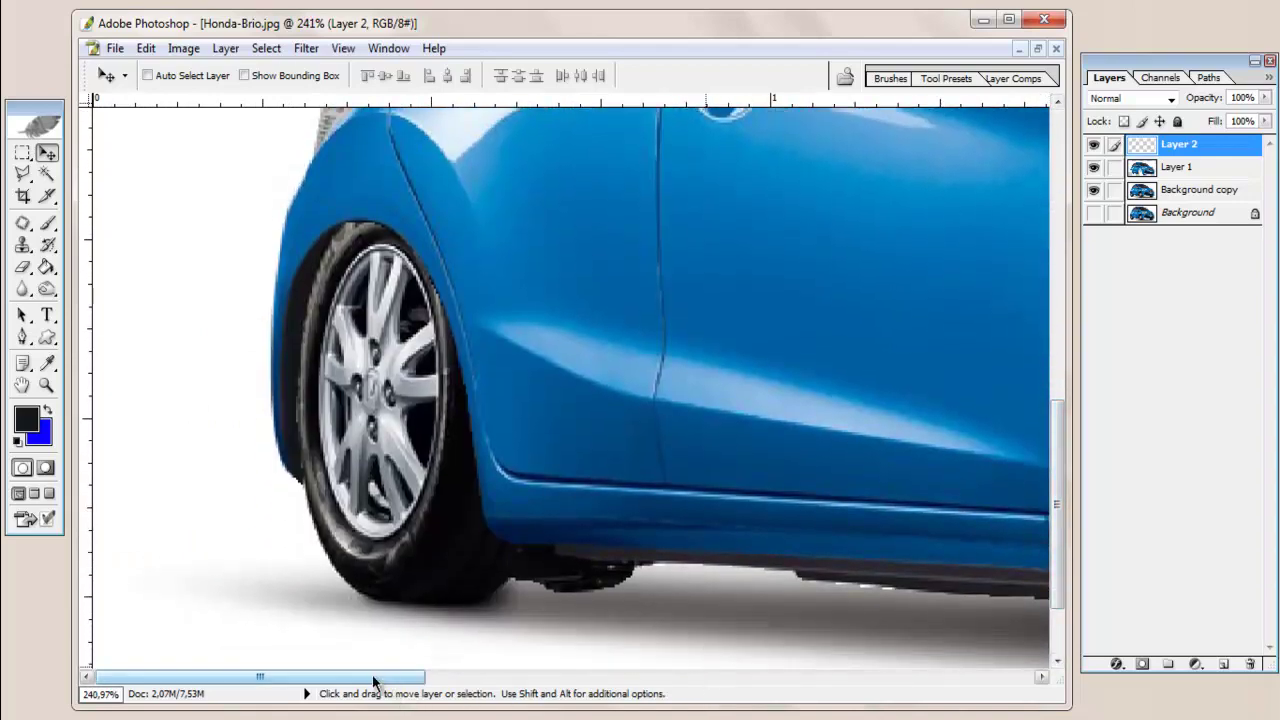
{"action": "left_click_drag", "start_coordinate": [373, 683], "coordinate": [576, 683]}
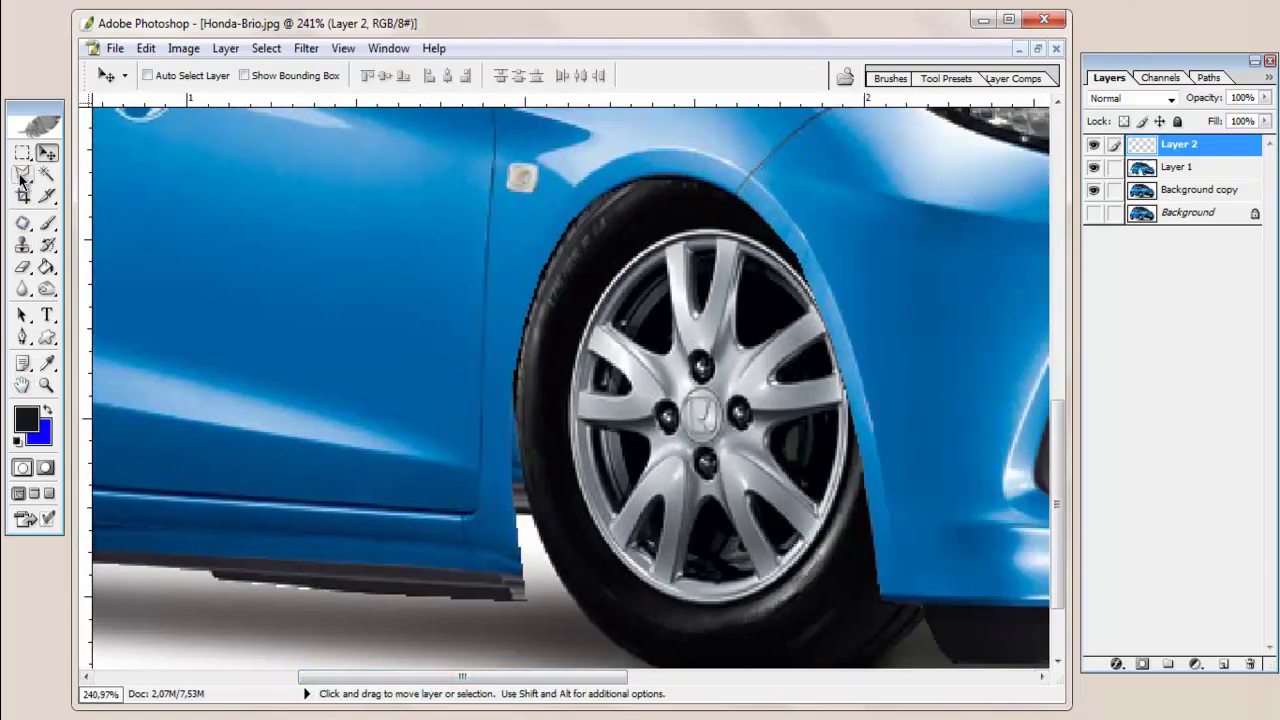
{"action": "left_click", "coordinate": [21, 177]}
{"action": "left_click", "coordinate": [195, 575]}
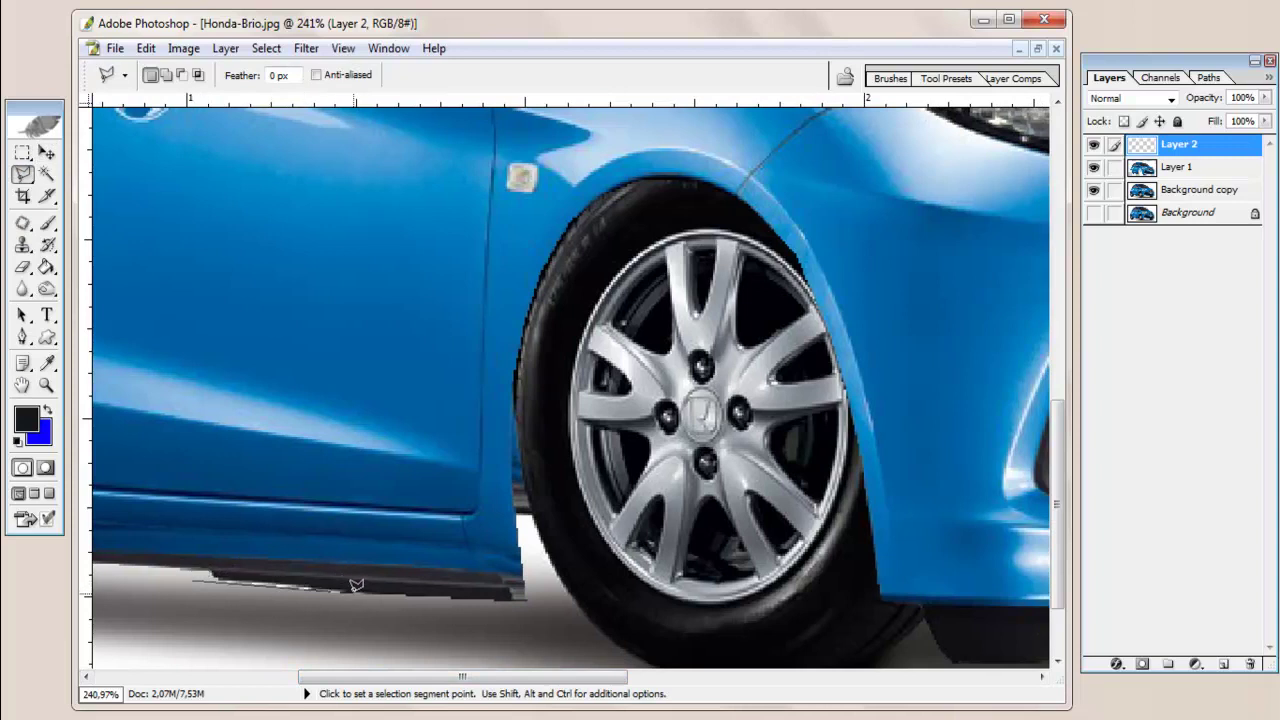
{"action": "left_click", "coordinate": [546, 600]}
{"action": "double_click", "coordinate": [468, 628]}
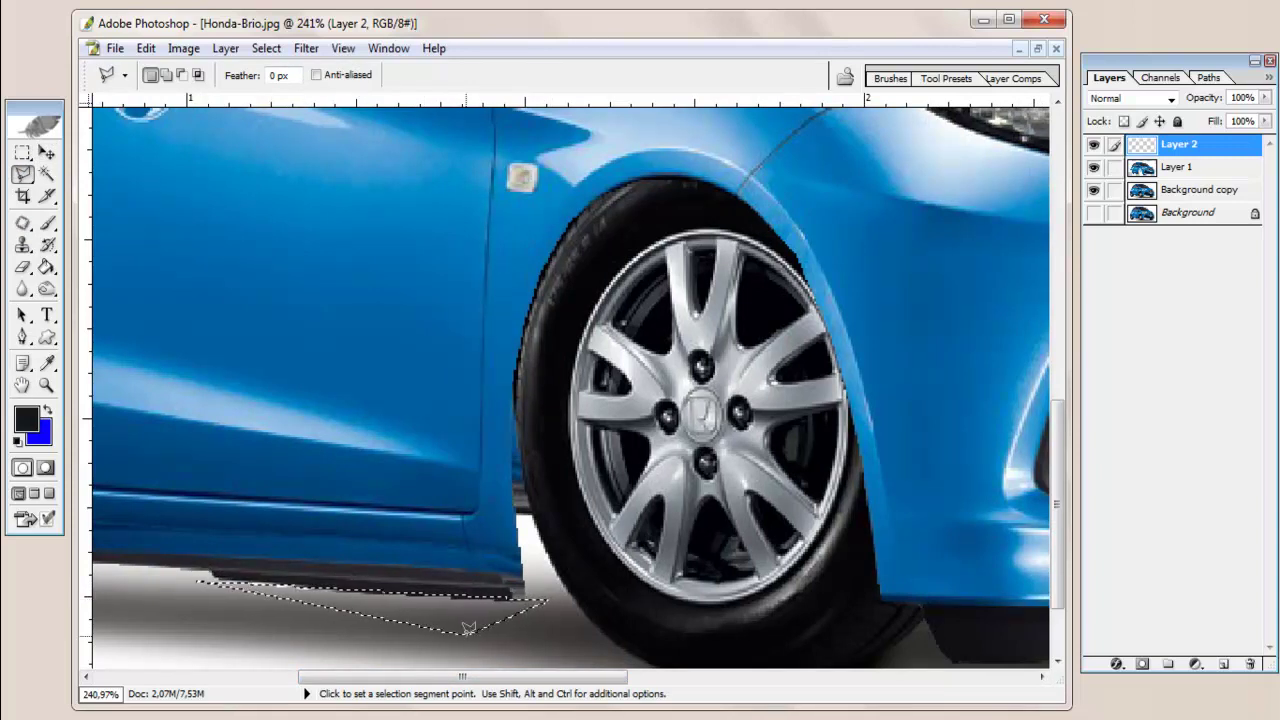
Discard the trial selection under the sill and make Layer 1 active
{"action": "key", "text": "ctrl+d"}
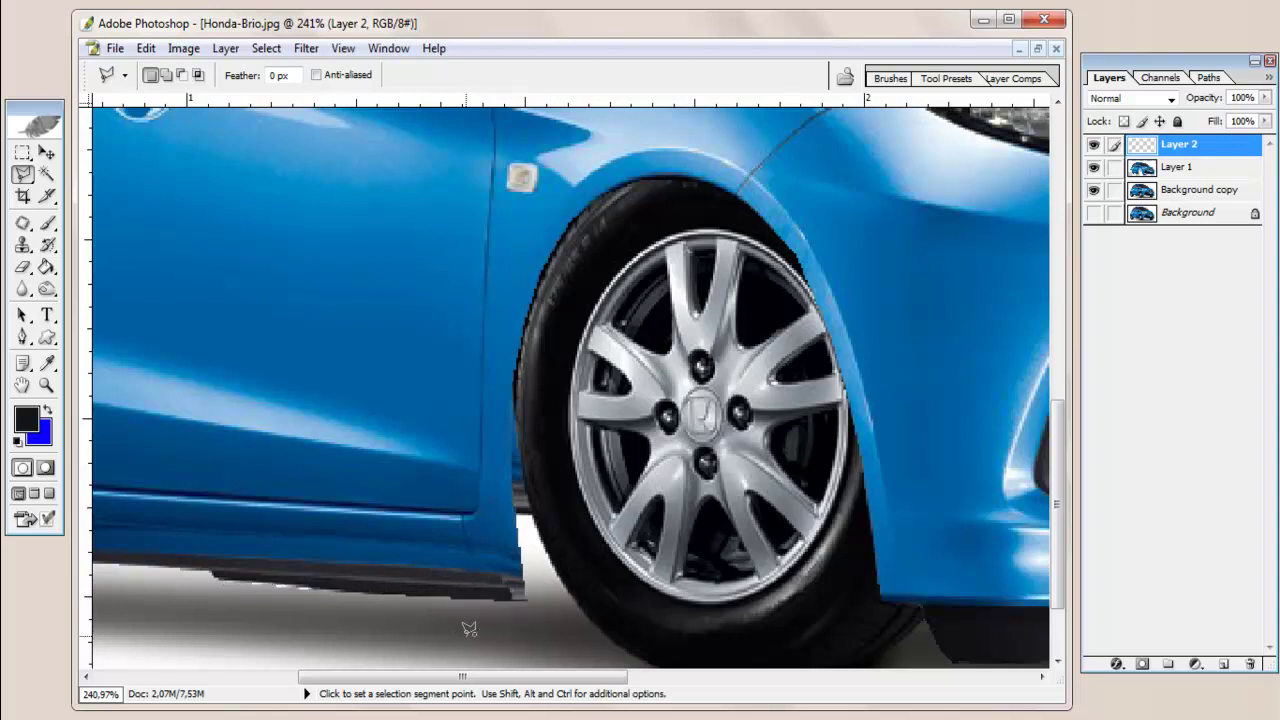
{"action": "double_click", "coordinate": [488, 633]}
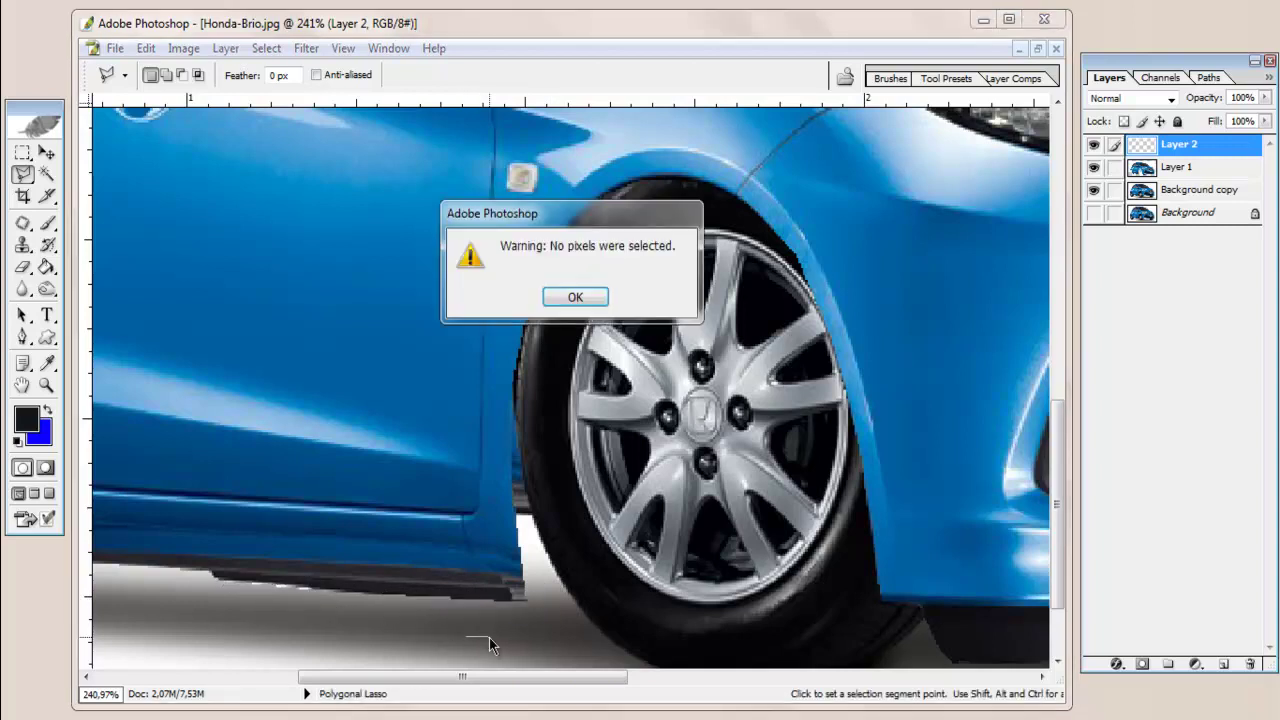
{"action": "key", "text": "ctrl+z"}
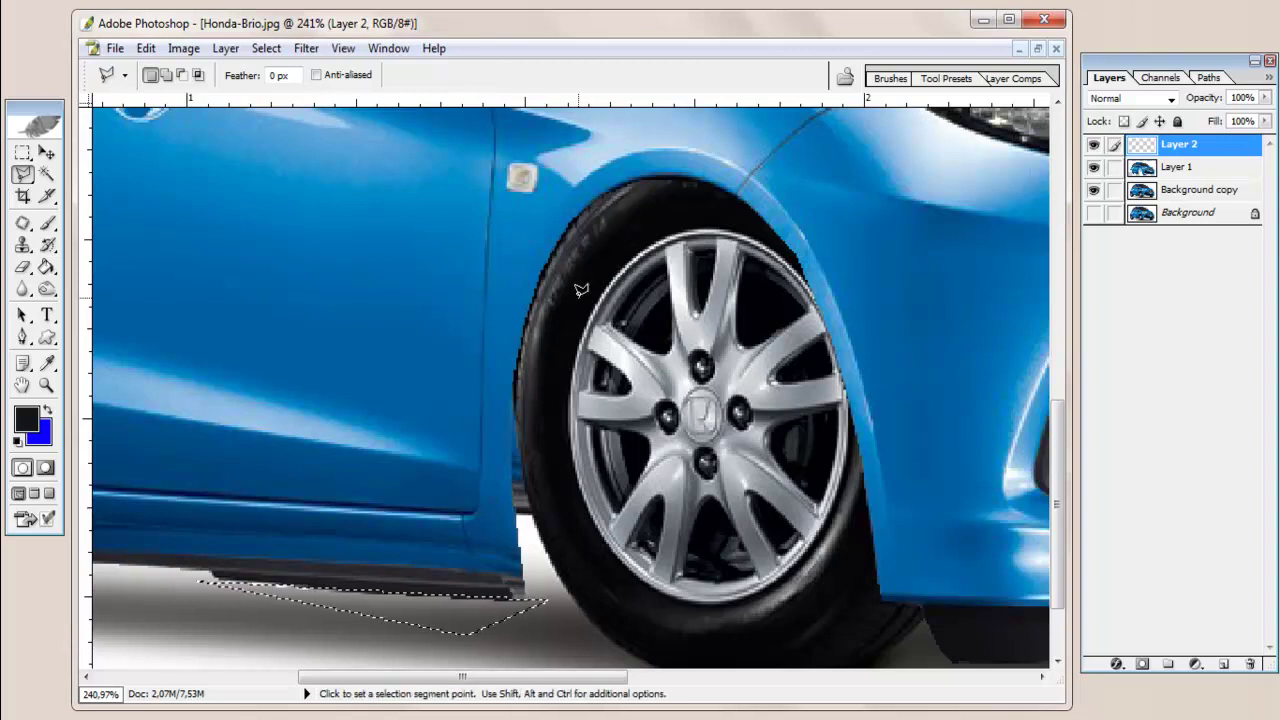
{"action": "left_click", "coordinate": [1178, 168]}
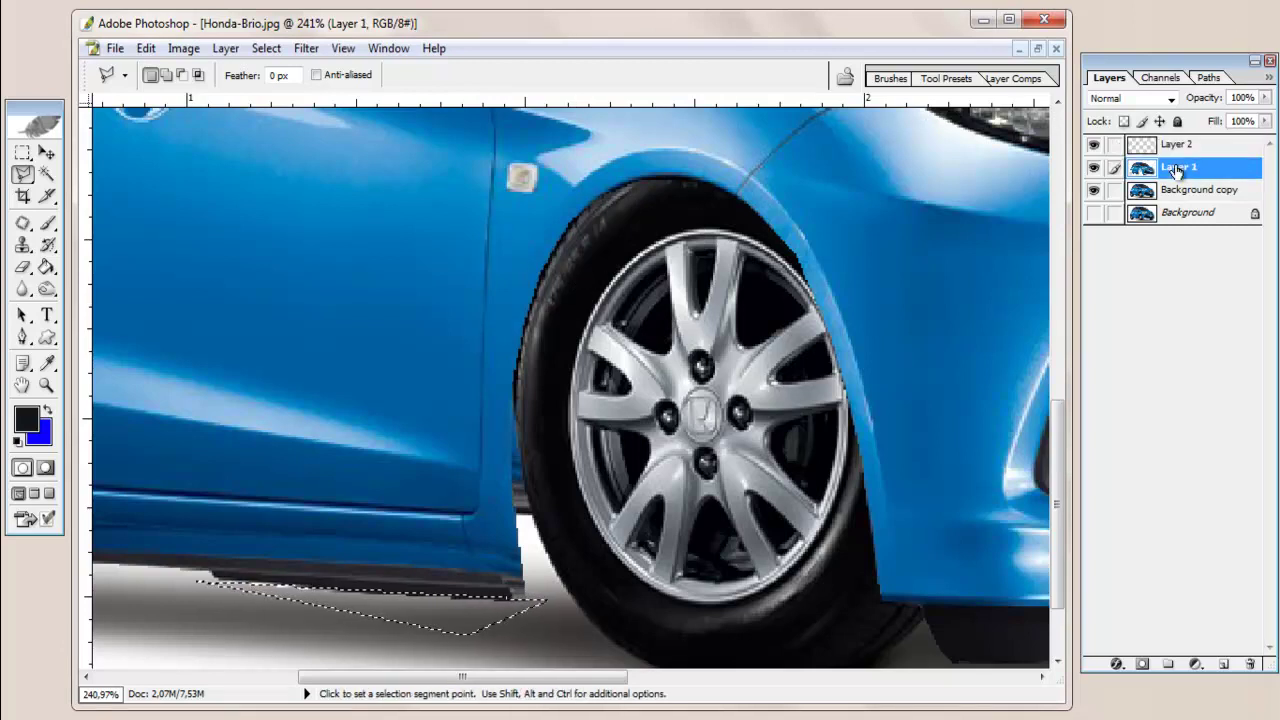
{"action": "key", "text": "ctrl+d"}
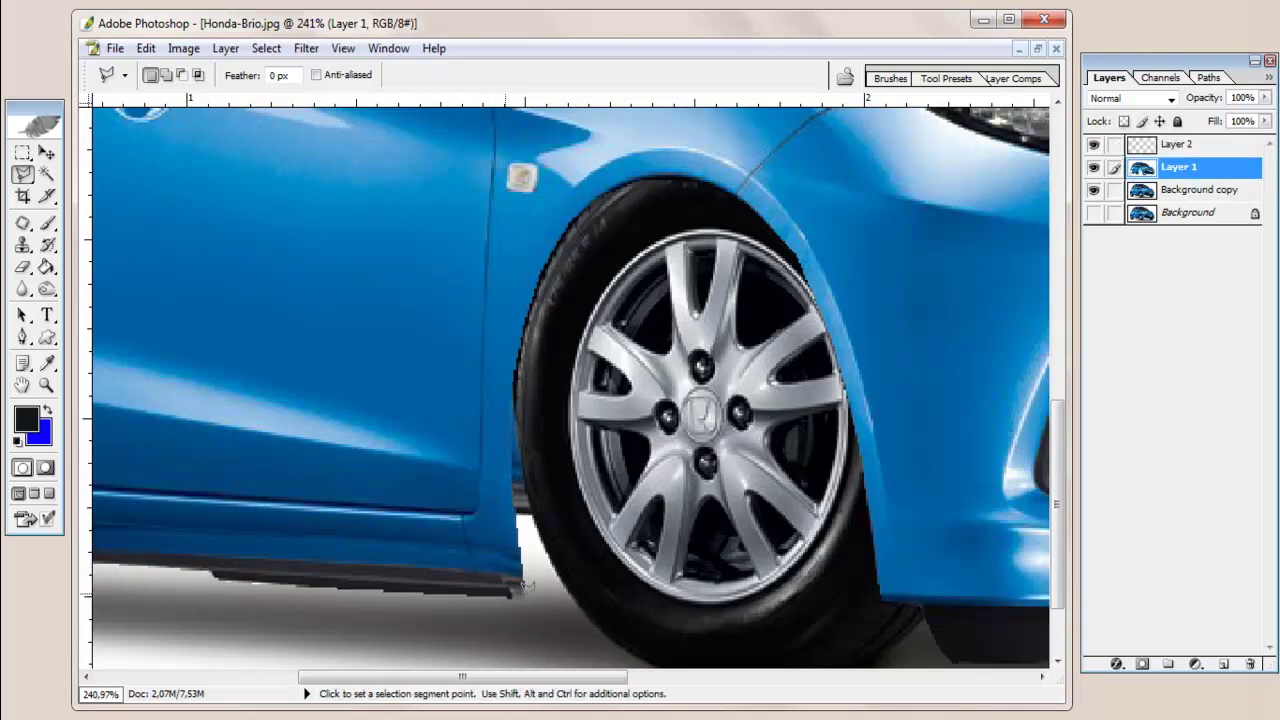
Lasso the white gap between the front tyre and the door's lower edge
{"action": "left_click", "coordinate": [575, 601]}
{"action": "left_click", "coordinate": [547, 538]}
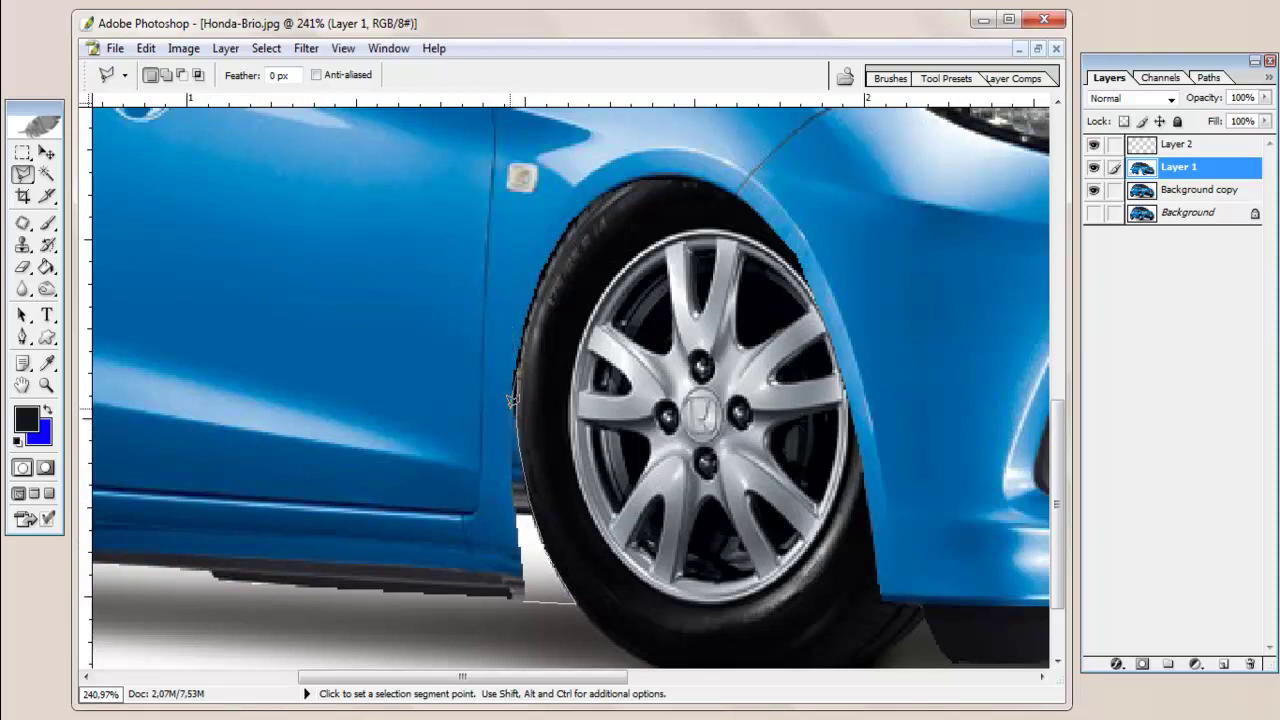
{"action": "left_click", "coordinate": [520, 588]}
{"action": "double_click", "coordinate": [582, 605]}
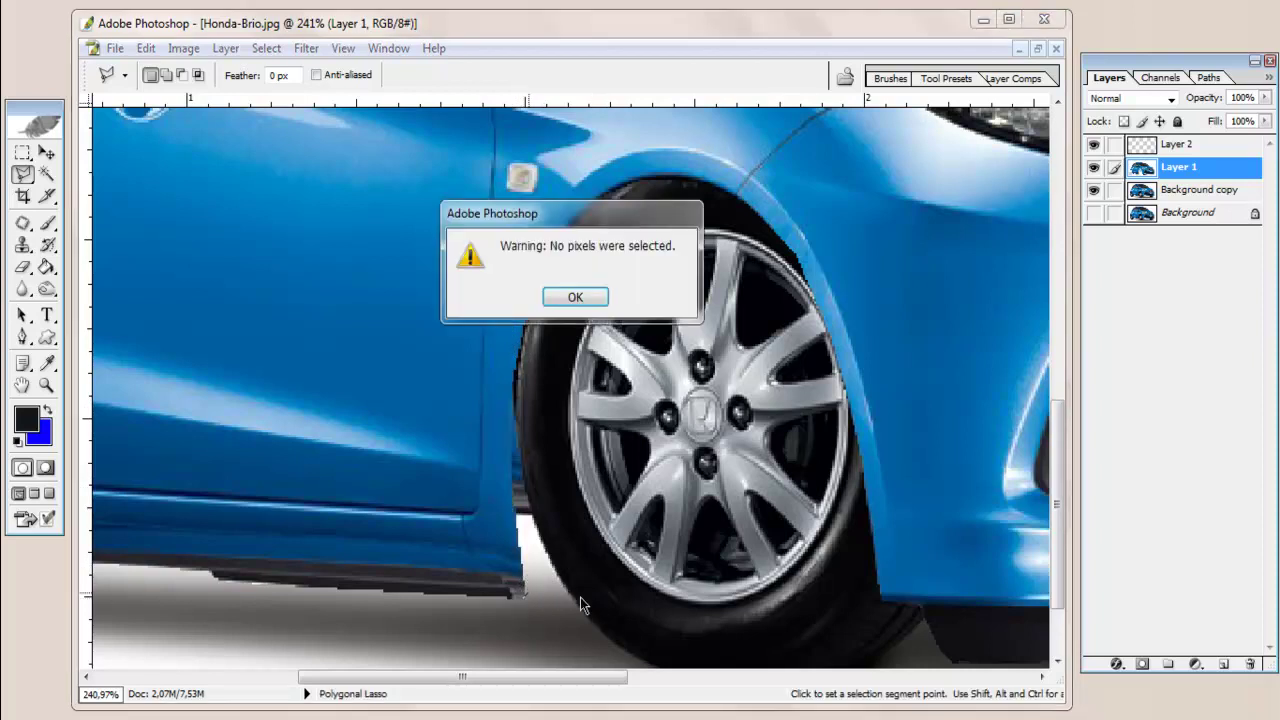
{"action": "left_click", "coordinate": [576, 297]}
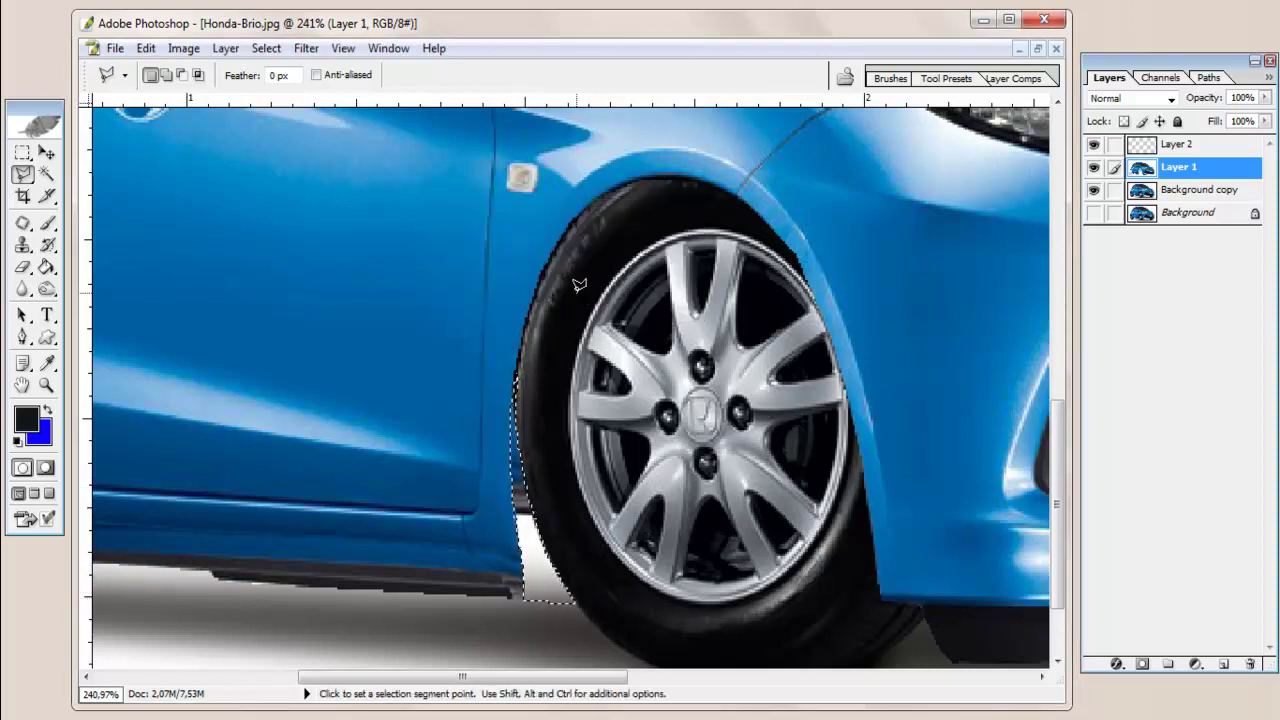
Fill the selected gap beside the front tyre with dark colour on Layer 2, then deselect
{"action": "left_click", "coordinate": [1185, 145]}
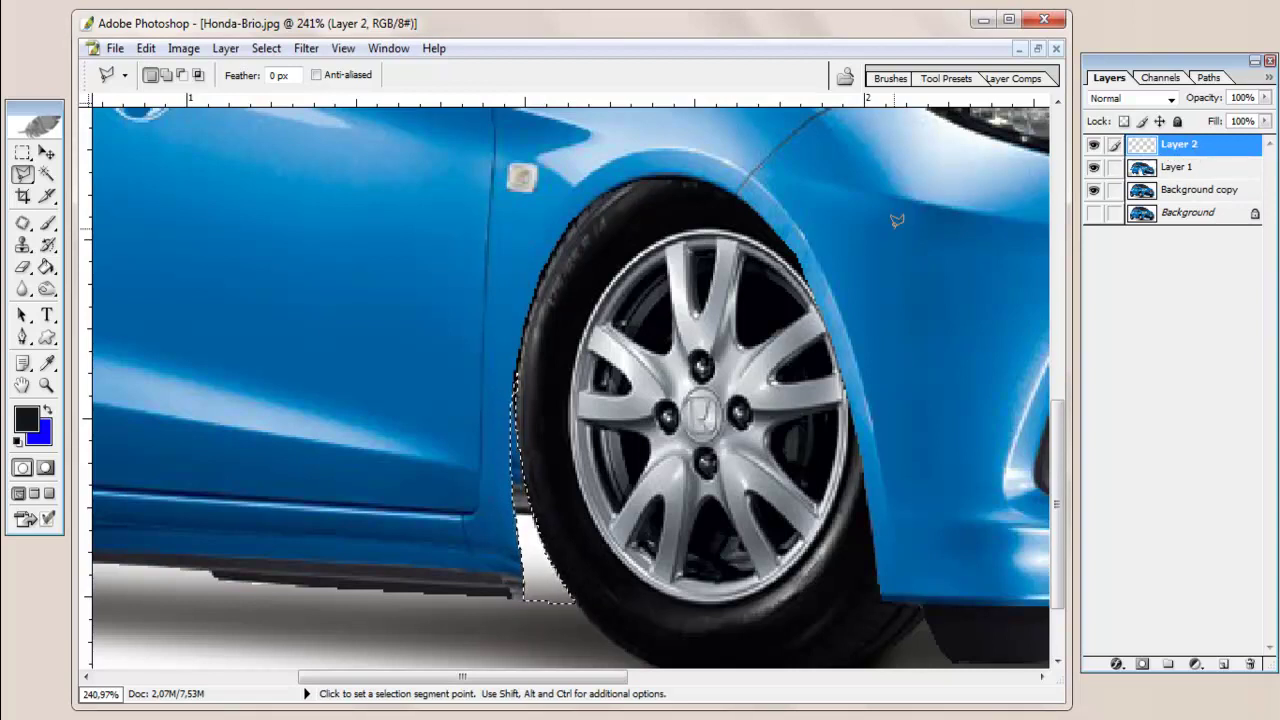
{"action": "left_click", "coordinate": [46, 267]}
{"action": "left_click", "coordinate": [531, 560]}
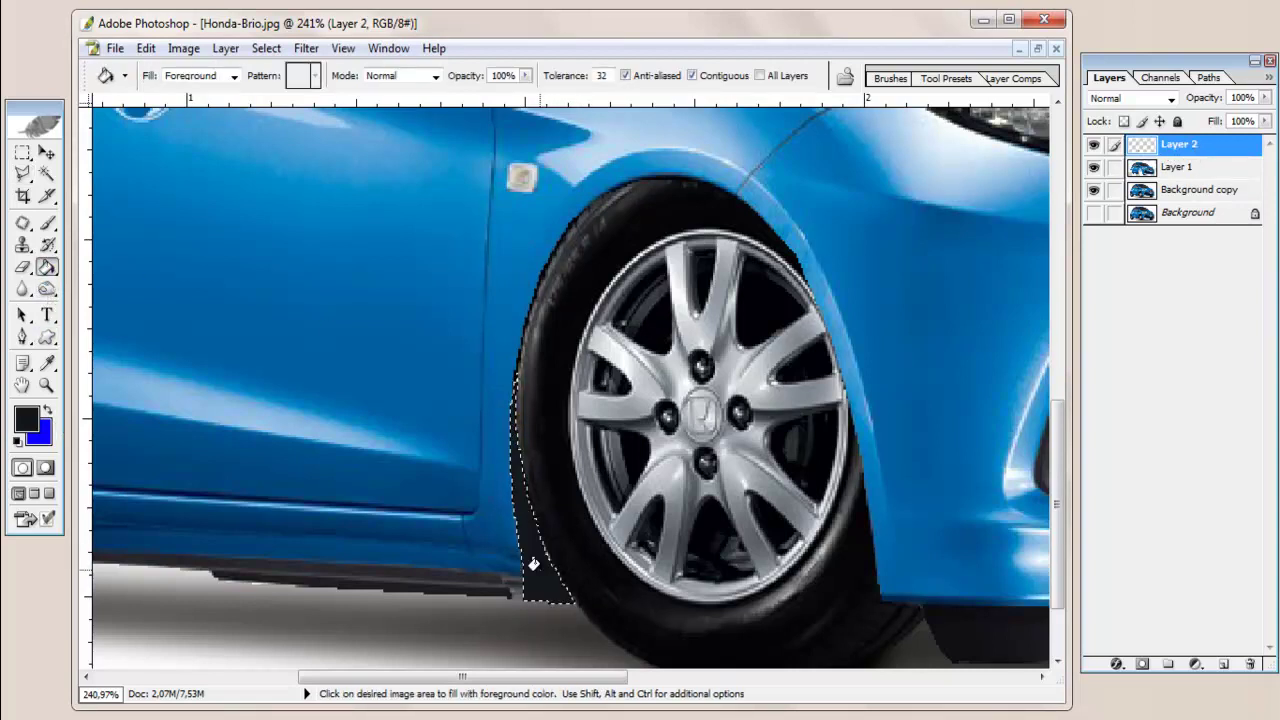
{"action": "left_click", "coordinate": [22, 152]}
{"action": "left_click", "coordinate": [247, 218]}
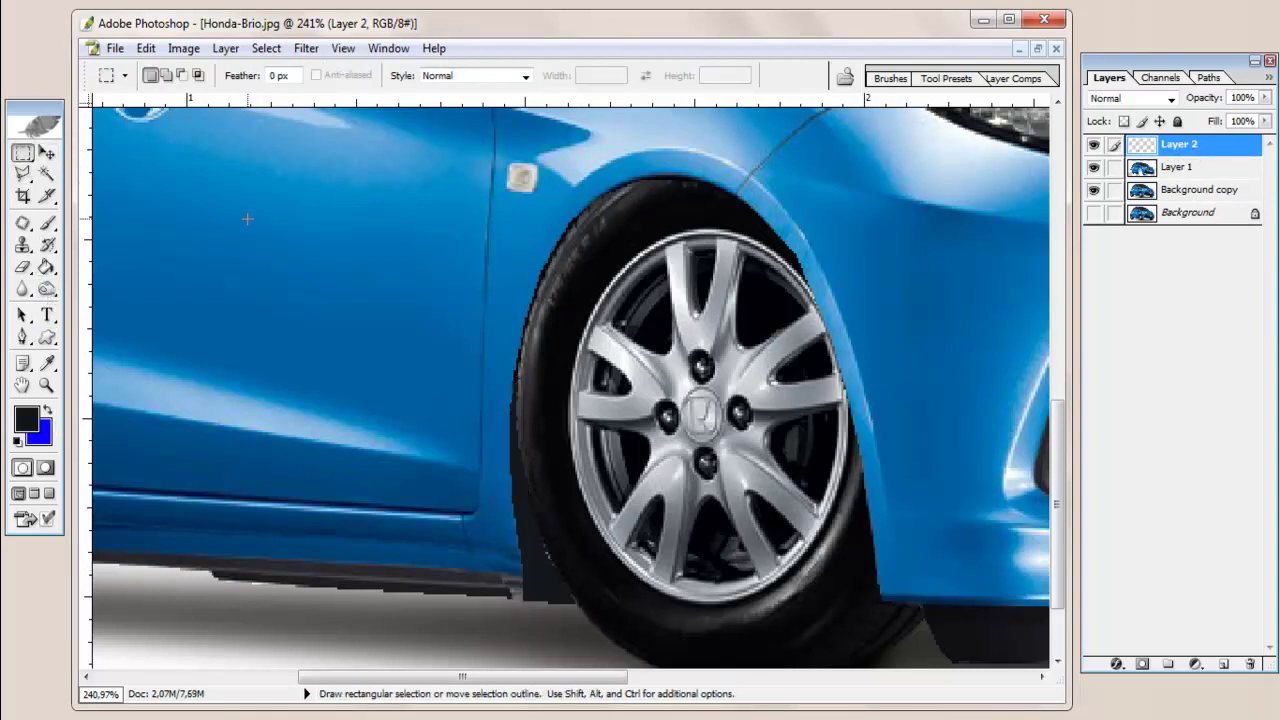
{"action": "left_click", "coordinate": [46, 152]}
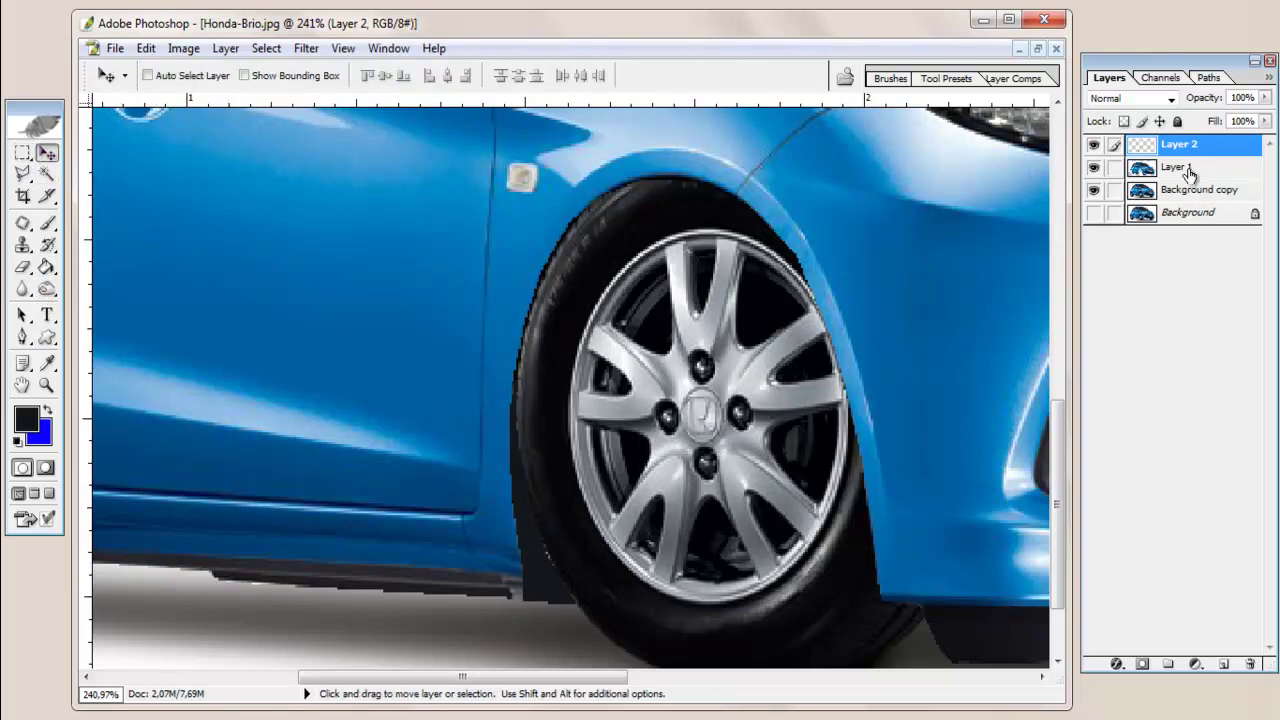
Drag Layer 2 beneath Layer 1 in the Layers panel
{"action": "left_click_drag", "start_coordinate": [1163, 150], "coordinate": [1155, 185]}
{"action": "scroll", "coordinate": [578, 585], "scroll_direction": "down", "scroll_amount": 1}
{"action": "scroll", "coordinate": [578, 585], "scroll_direction": "down", "scroll_amount": 2}
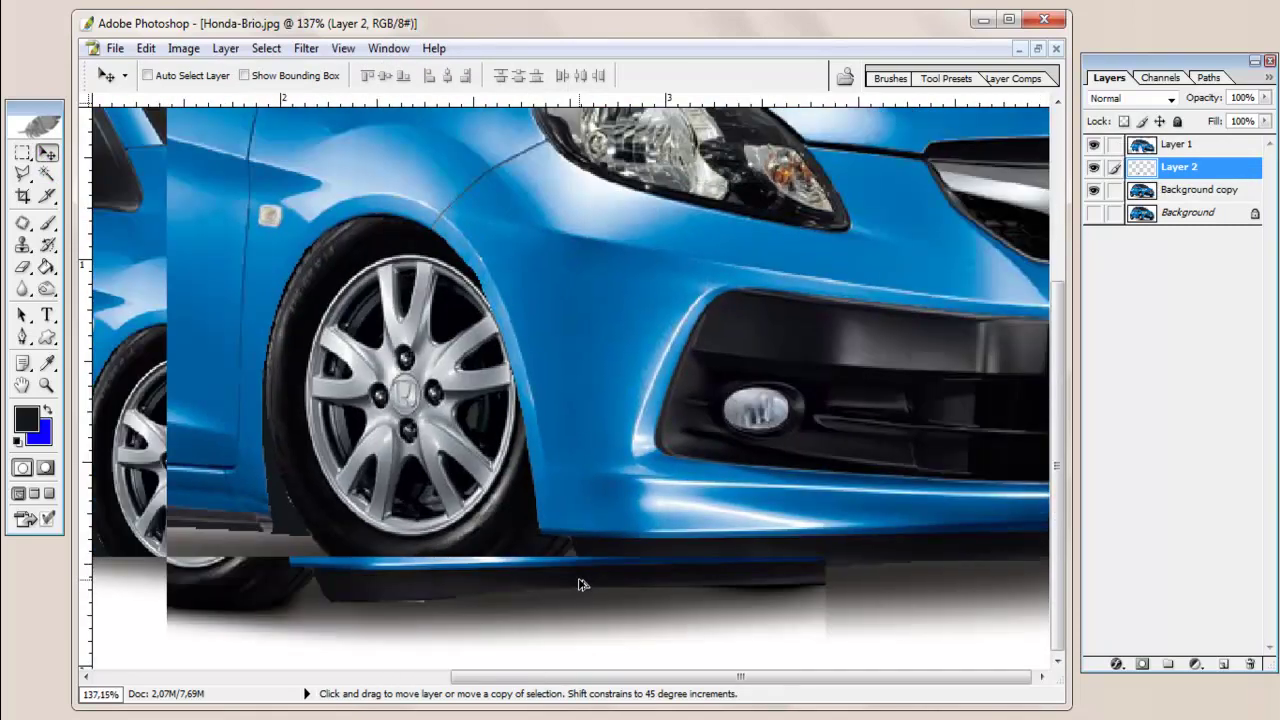
{"action": "scroll", "coordinate": [578, 585], "scroll_direction": "down", "scroll_amount": 2}
{"action": "scroll", "coordinate": [578, 585], "scroll_direction": "down", "scroll_amount": 1}
{"action": "scroll", "coordinate": [578, 585], "scroll_direction": "up", "scroll_amount": 1}
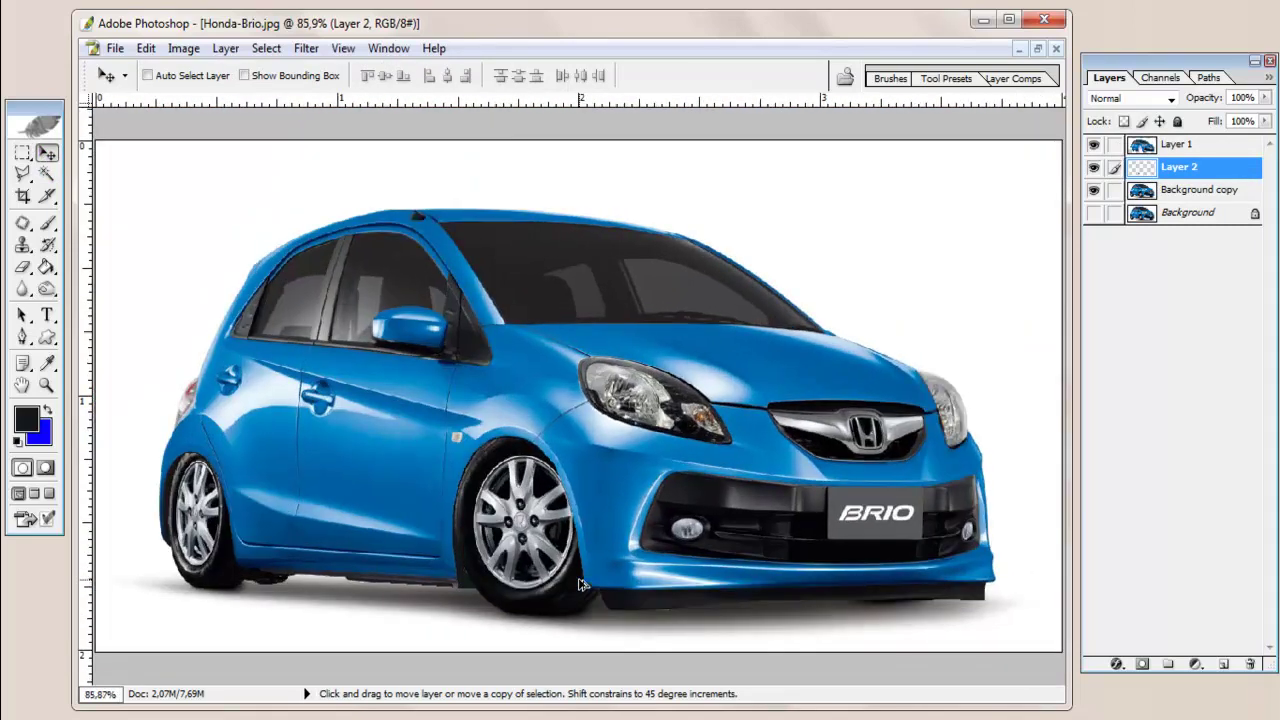
Hide and reshow Layer 1 to compare the original and lowered car
{"action": "left_click", "coordinate": [1094, 145]}
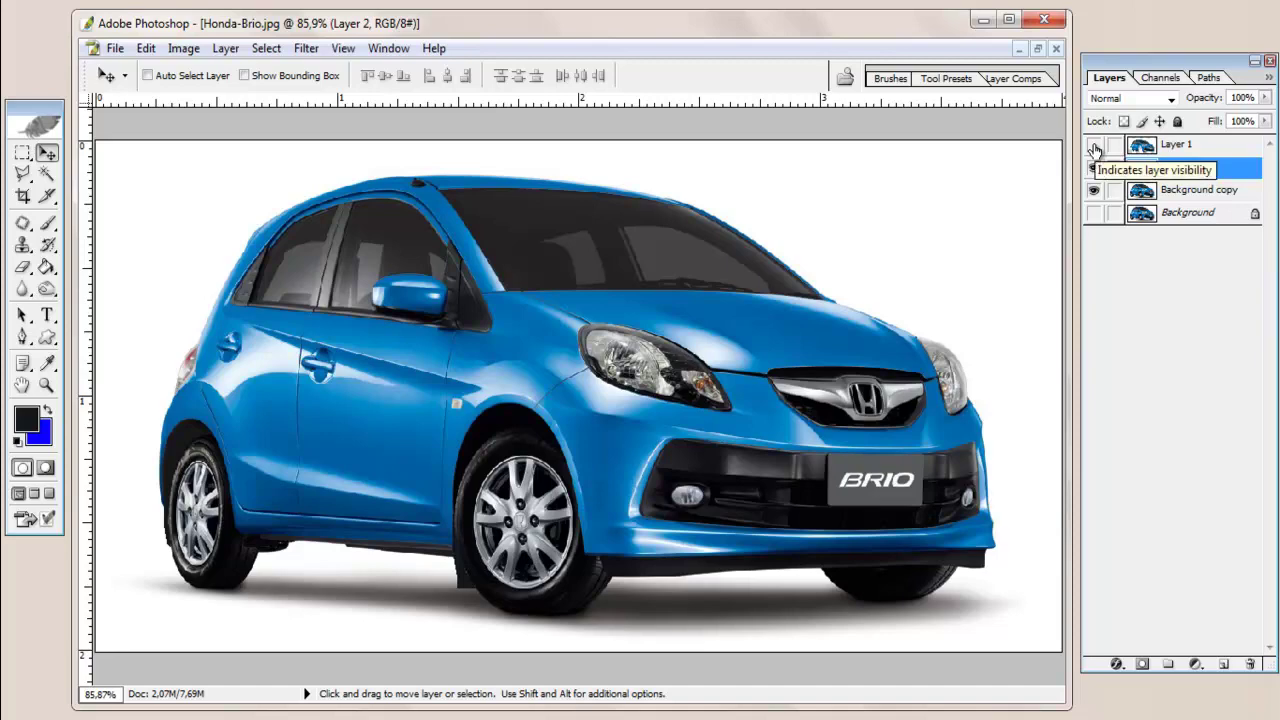
{"action": "left_click", "coordinate": [1094, 146]}
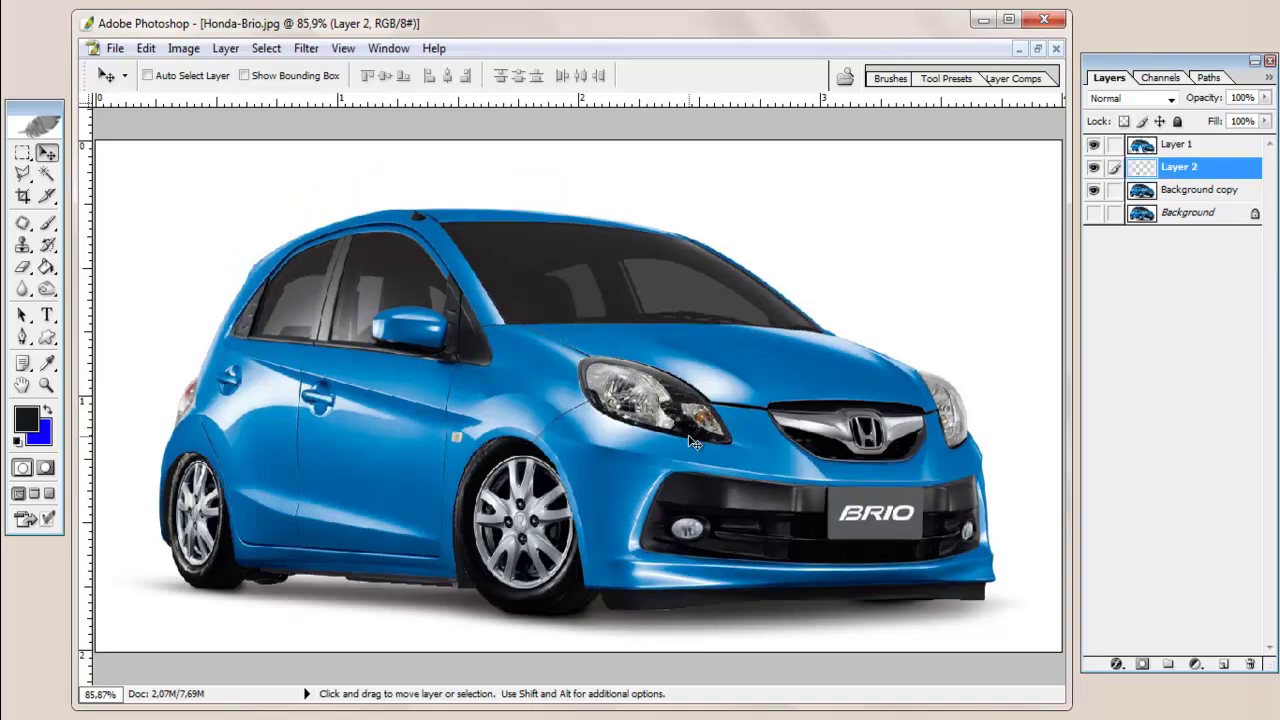
{"action": "scroll", "coordinate": [300, 530], "scroll_direction": "down", "scroll_amount": 2}
{"action": "scroll", "coordinate": [293, 530], "scroll_direction": "up", "scroll_amount": 3}
{"action": "scroll", "coordinate": [300, 535], "scroll_direction": "up", "scroll_amount": 2}
{"action": "scroll", "coordinate": [309, 540], "scroll_direction": "up", "scroll_amount": 1}
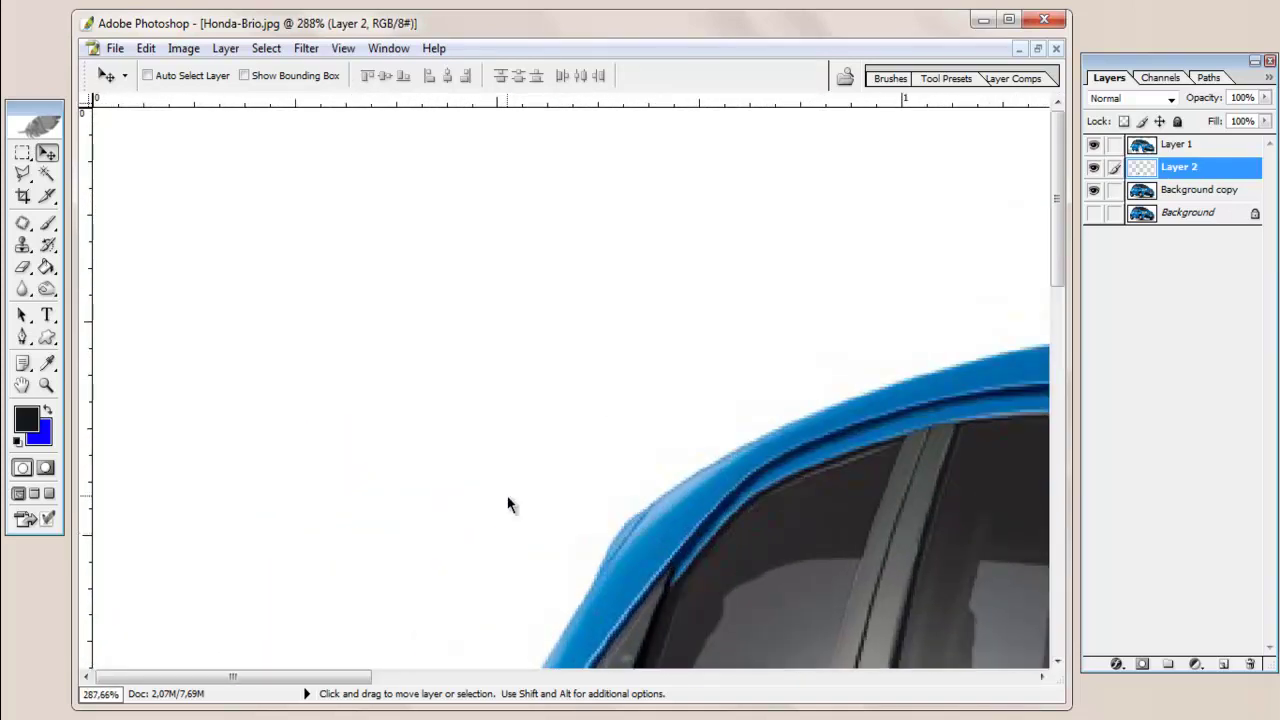
Blur the rear tyre's edges with a size 20 brush at about 10% strength
{"action": "left_click_drag", "start_coordinate": [1057, 220], "coordinate": [1056, 540]}
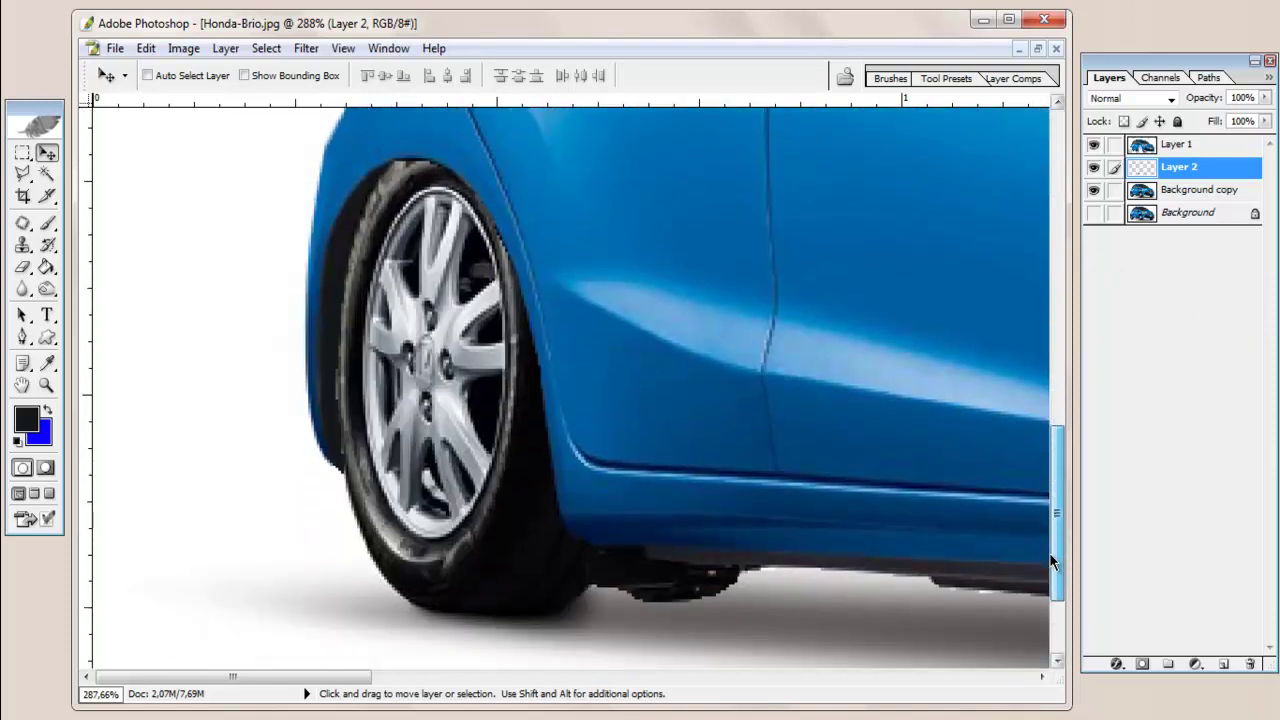
{"action": "left_click_drag", "start_coordinate": [334, 678], "coordinate": [381, 678]}
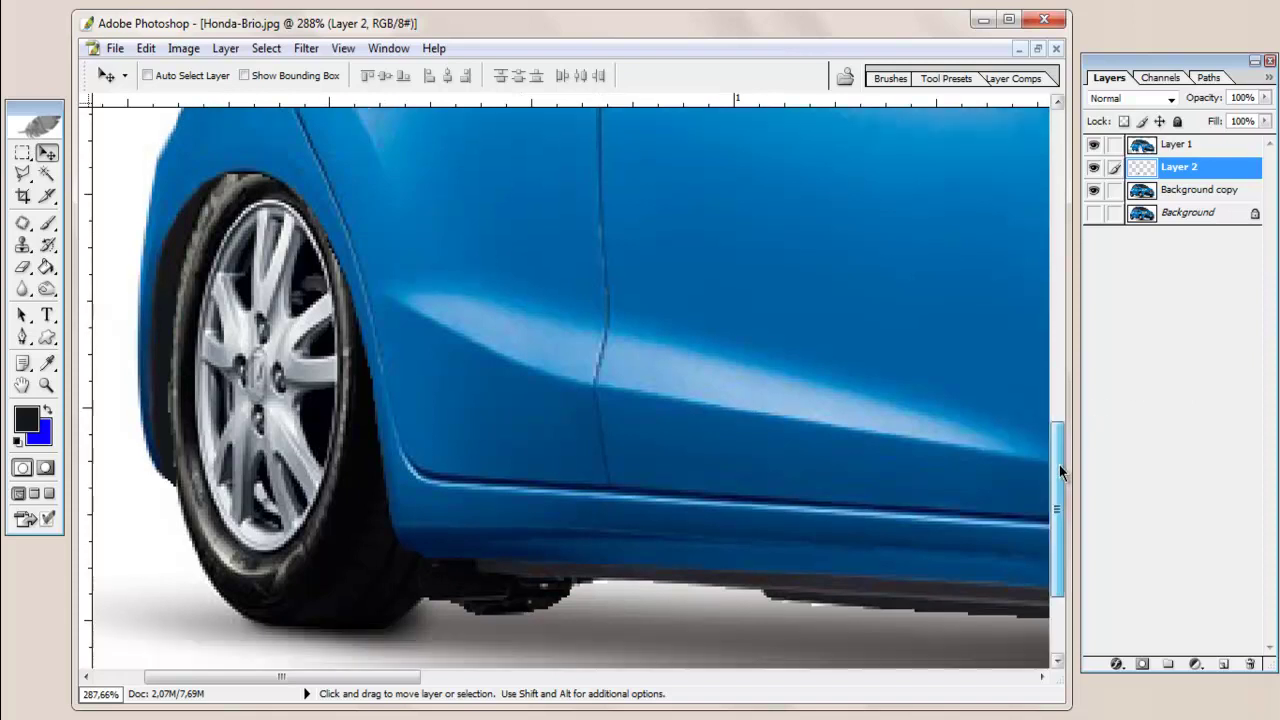
{"action": "left_click_drag", "start_coordinate": [1058, 440], "coordinate": [1060, 470]}
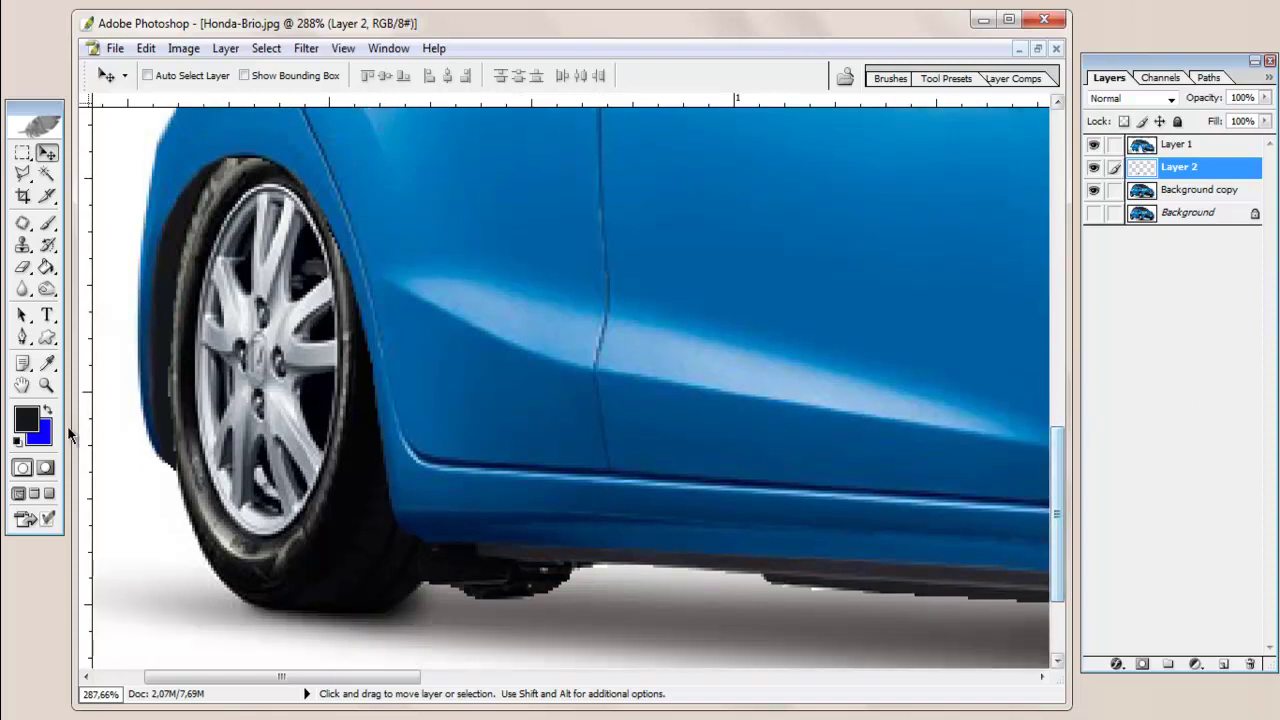
{"action": "left_click", "coordinate": [23, 290]}
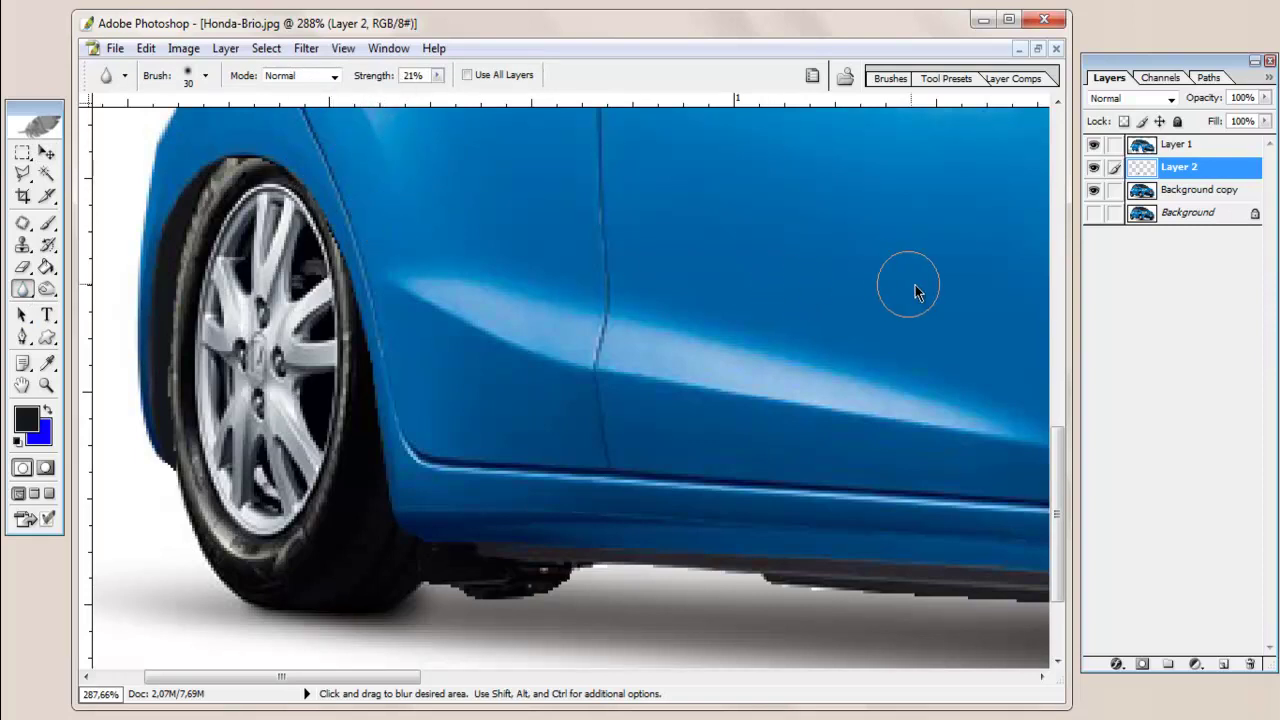
{"action": "left_click_drag", "start_coordinate": [1051, 469], "coordinate": [1051, 445]}
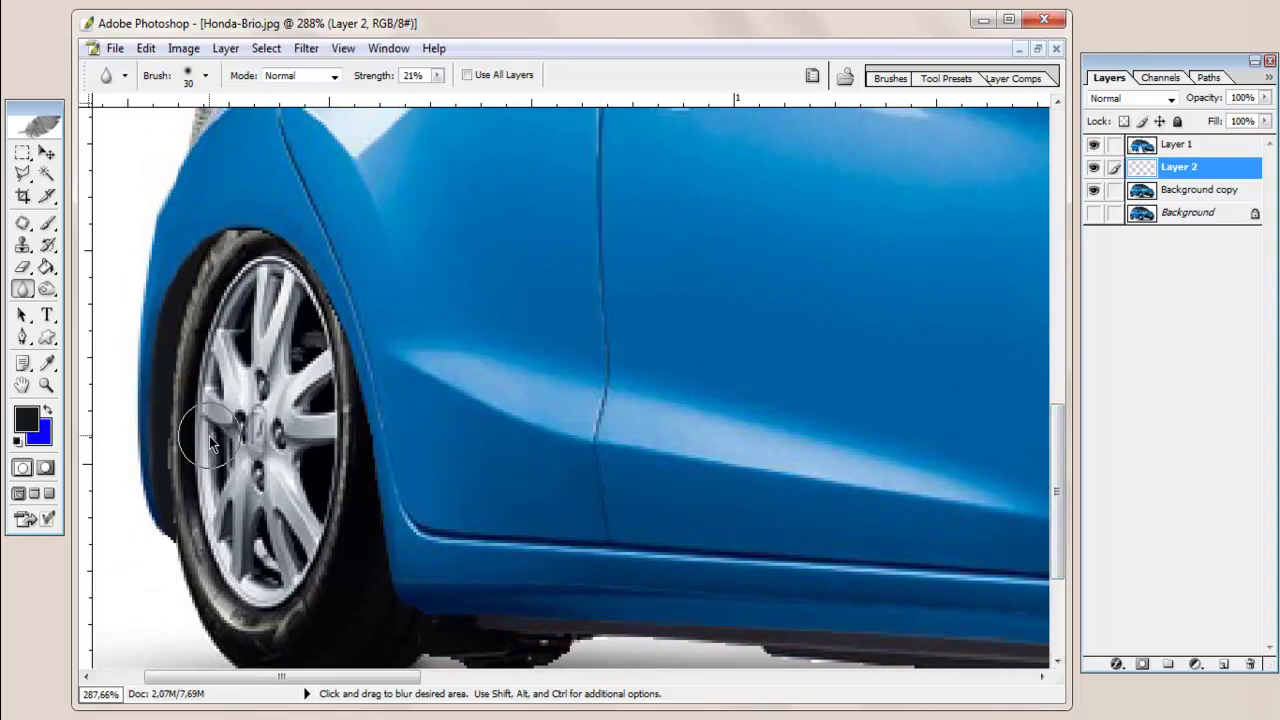
{"action": "key", "text": "bracketleft"}
{"action": "key", "text": "bracketleft"}
{"action": "key", "text": "bracketright"}
{"action": "left_click_drag", "start_coordinate": [180, 470], "coordinate": [171, 523]}
{"action": "left_click_drag", "start_coordinate": [390, 80], "coordinate": [374, 79]}
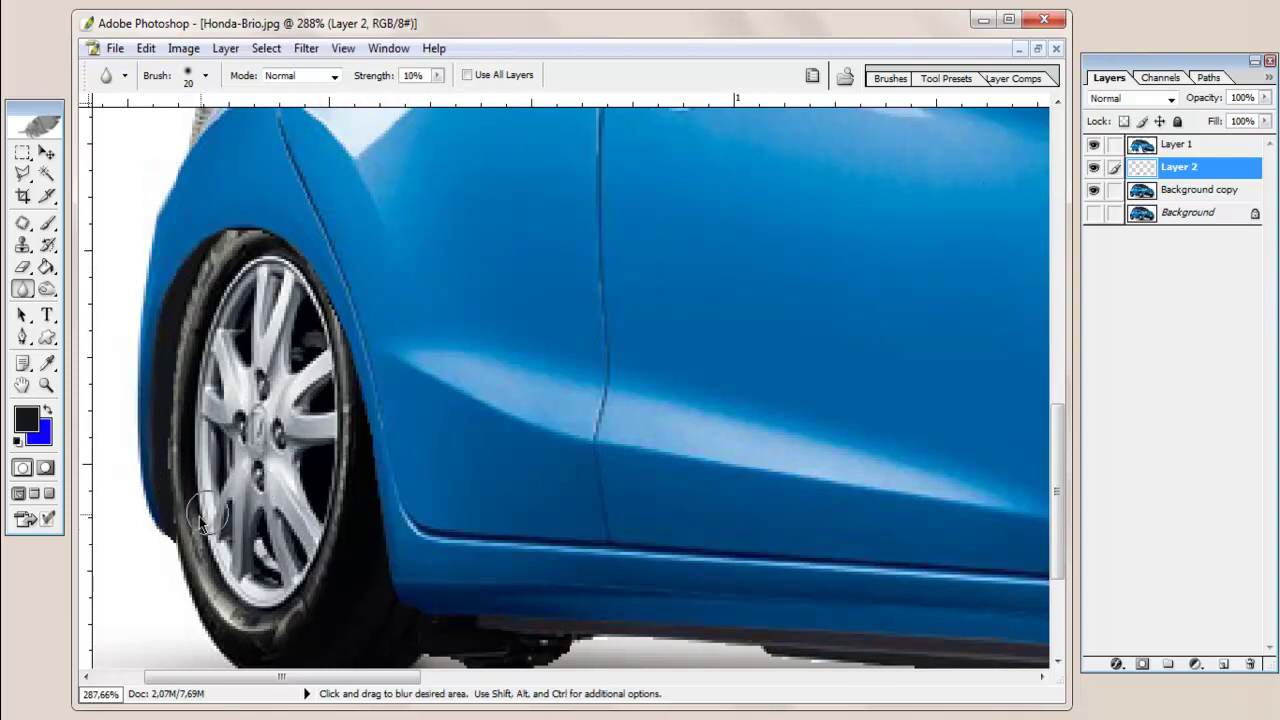
{"action": "mouse_move", "coordinate": [172, 548]}
{"action": "left_mouse_down"}
{"action": "mouse_move", "coordinate": [200, 330]}
{"action": "mouse_move", "coordinate": [245, 240]}
{"action": "mouse_move", "coordinate": [309, 268]}
{"action": "left_mouse_up"}
On Layer 1, blur the dark underbody edge below the doors and the front tyre's edges
{"action": "left_click", "coordinate": [1150, 148]}
{"action": "mouse_move", "coordinate": [223, 198]}
{"action": "left_mouse_down"}
{"action": "mouse_move", "coordinate": [305, 265]}
{"action": "mouse_move", "coordinate": [345, 345]}
{"action": "mouse_move", "coordinate": [380, 586]}
{"action": "mouse_move", "coordinate": [414, 620]}
{"action": "mouse_move", "coordinate": [349, 629]}
{"action": "left_mouse_up"}
{"action": "left_click_drag", "start_coordinate": [335, 677], "coordinate": [418, 677]}
{"action": "mouse_move", "coordinate": [187, 598]}
{"action": "left_mouse_down"}
{"action": "mouse_move", "coordinate": [163, 594]}
{"action": "mouse_move", "coordinate": [323, 580]}
{"action": "left_mouse_up"}
{"action": "mouse_move", "coordinate": [404, 572]}
{"action": "left_mouse_down"}
{"action": "mouse_move", "coordinate": [783, 611]}
{"action": "mouse_move", "coordinate": [857, 600]}
{"action": "left_mouse_up"}
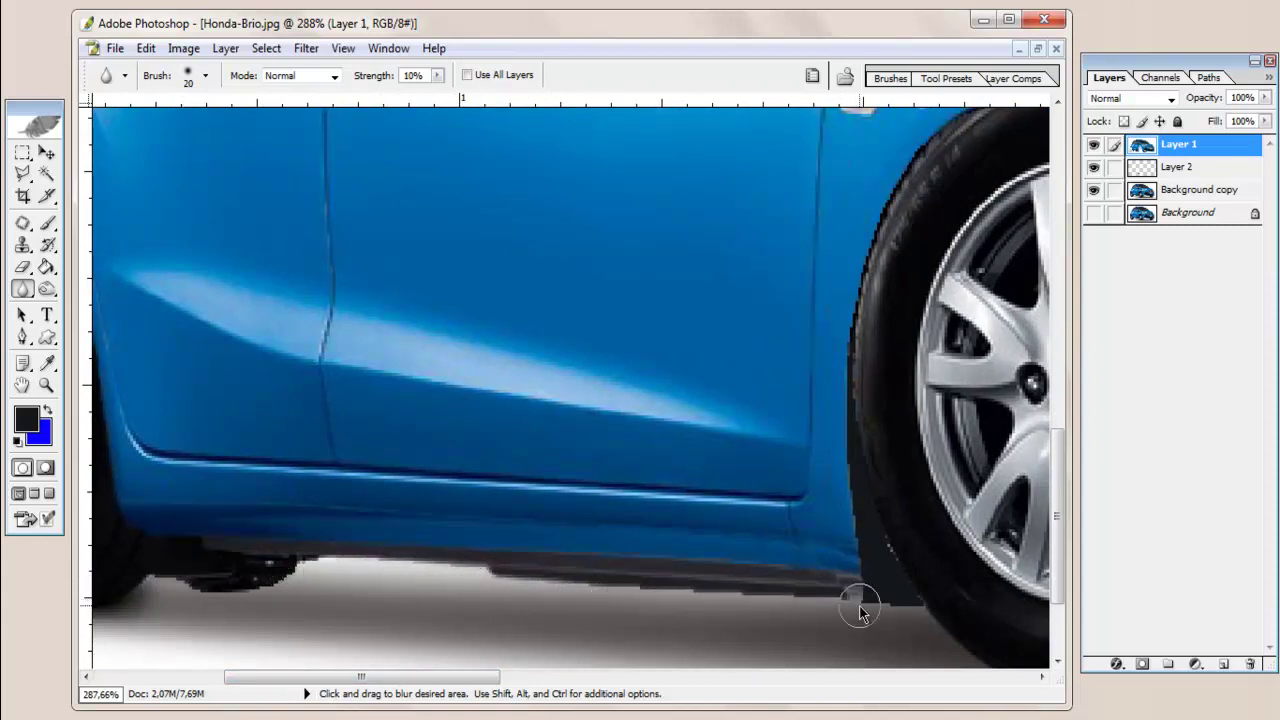
{"action": "left_click_drag", "start_coordinate": [470, 681], "coordinate": [598, 681]}
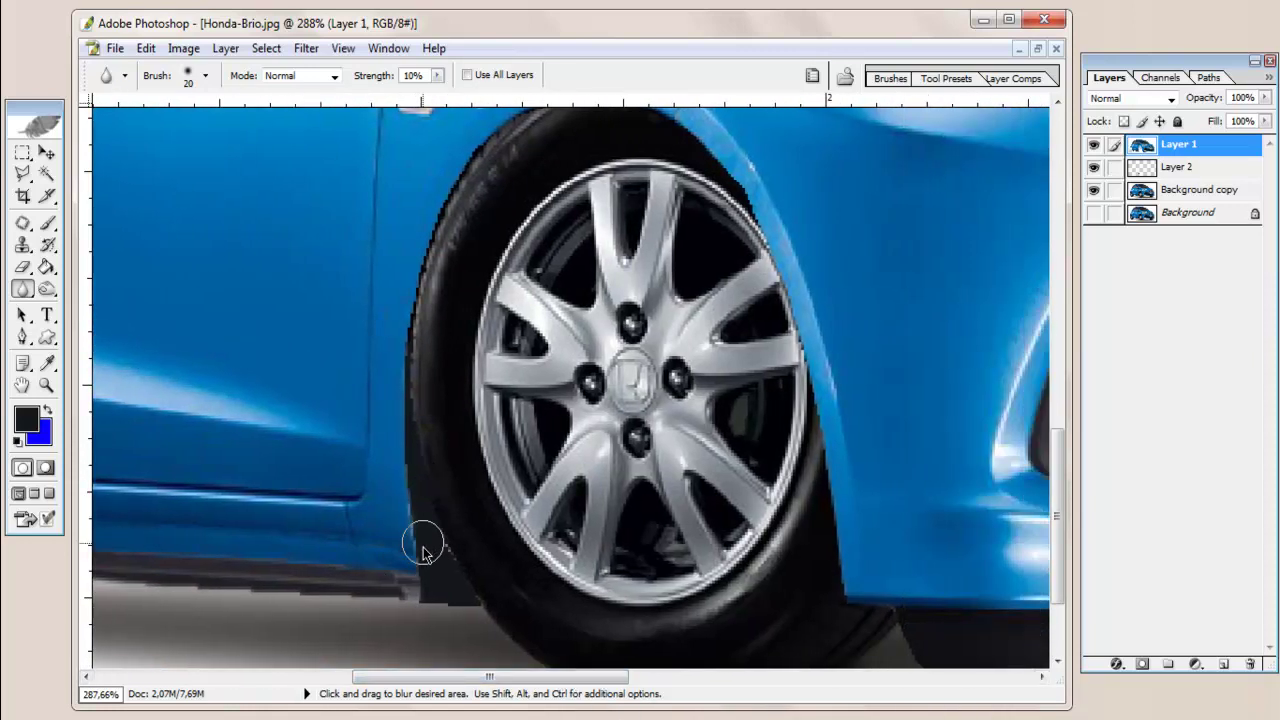
{"action": "mouse_move", "coordinate": [423, 537]}
{"action": "left_mouse_down"}
{"action": "mouse_move", "coordinate": [423, 297]}
{"action": "mouse_move", "coordinate": [443, 223]}
{"action": "mouse_move", "coordinate": [490, 152]}
{"action": "mouse_move", "coordinate": [406, 314]}
{"action": "left_mouse_up"}
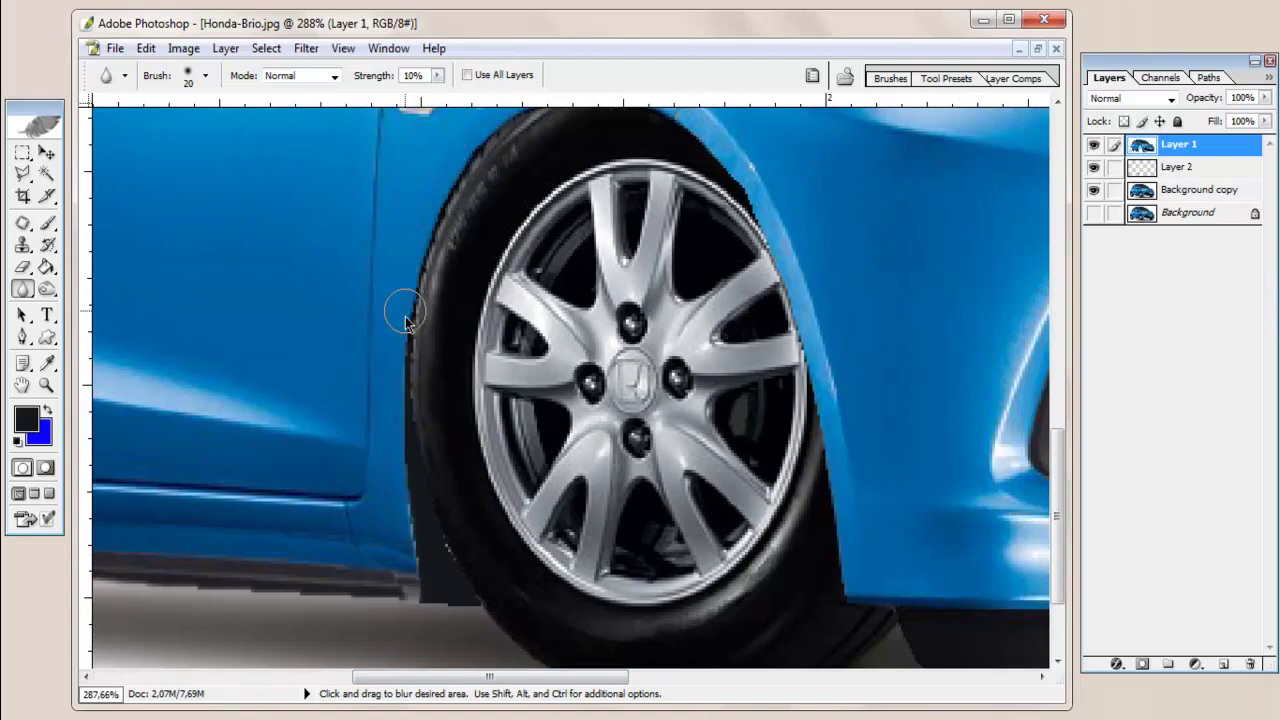
{"action": "mouse_move", "coordinate": [728, 209]}
{"action": "left_mouse_down"}
{"action": "mouse_move", "coordinate": [686, 143]}
{"action": "mouse_move", "coordinate": [775, 285]}
{"action": "mouse_move", "coordinate": [815, 398]}
{"action": "mouse_move", "coordinate": [853, 610]}
{"action": "left_mouse_up"}
Blur the front bumper's lower edge and corner, then zoom out to view the whole car
{"action": "scroll", "coordinate": [853, 610], "scroll_direction": "down", "scroll_amount": 2}
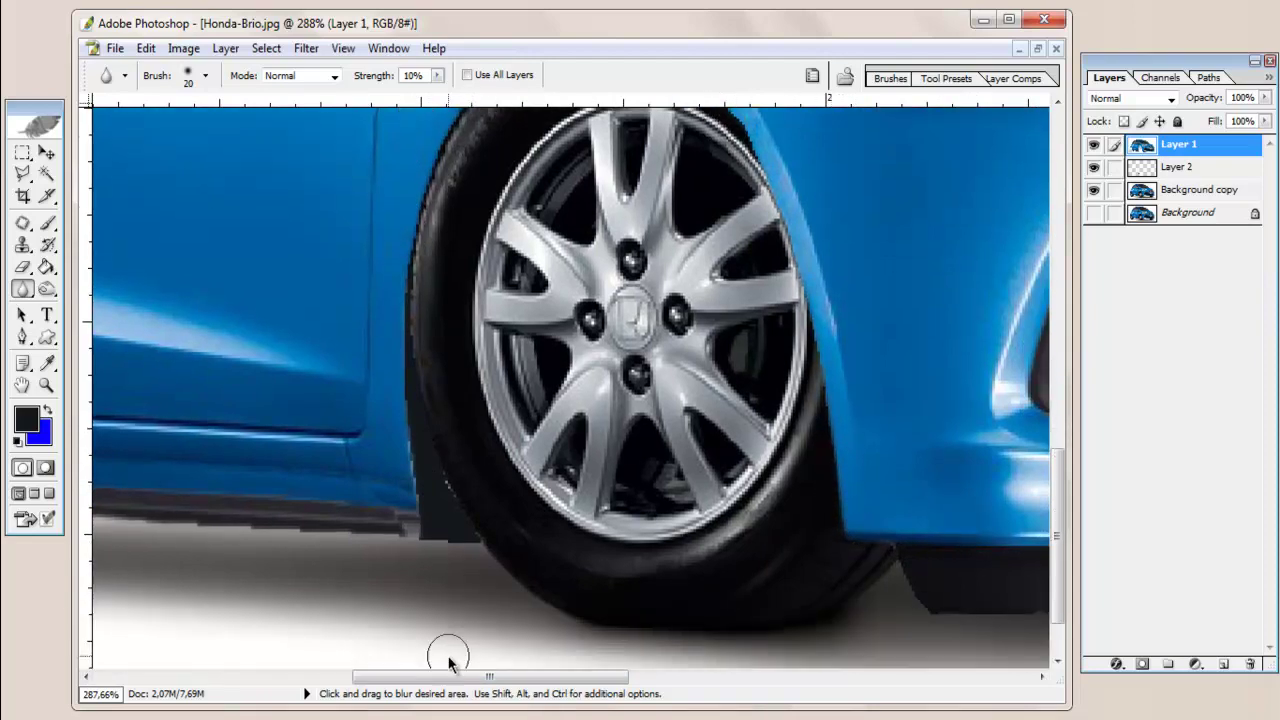
{"action": "left_click_drag", "start_coordinate": [449, 678], "coordinate": [623, 678]}
{"action": "scroll", "coordinate": [278, 611], "scroll_direction": "down", "scroll_amount": 2}
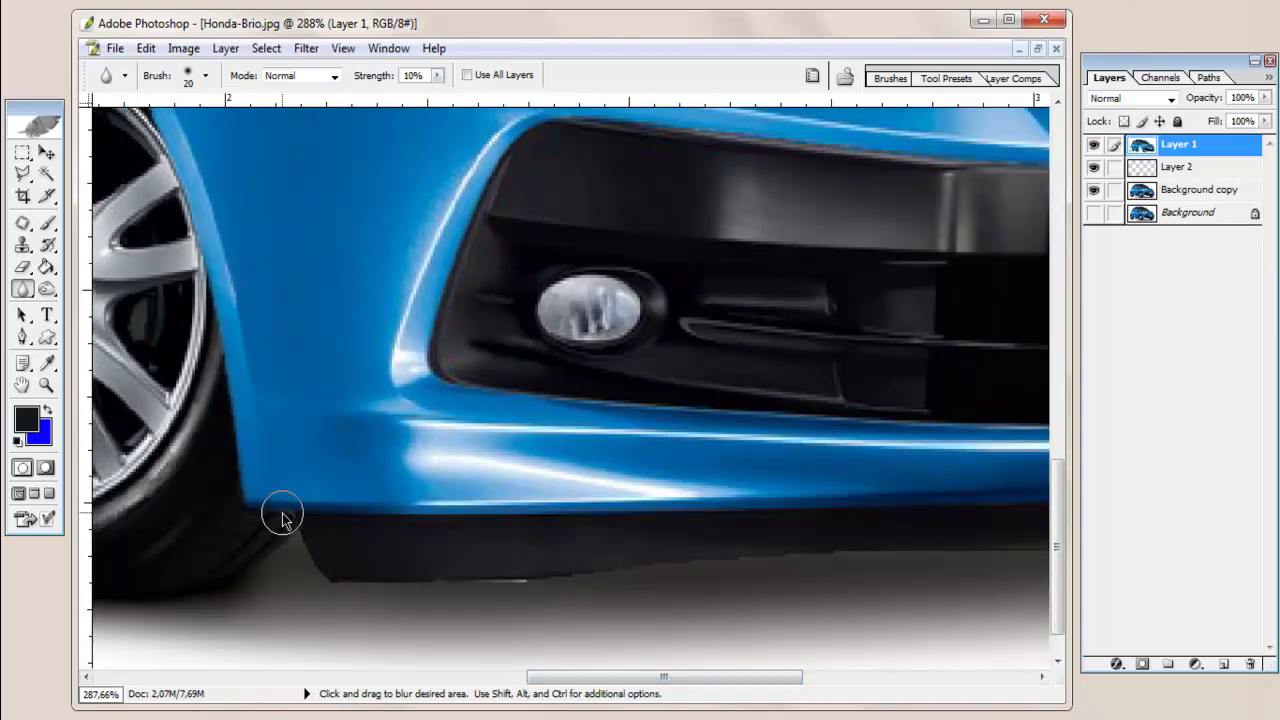
{"action": "mouse_move", "coordinate": [280, 514]}
{"action": "left_mouse_down"}
{"action": "mouse_move", "coordinate": [306, 563]}
{"action": "mouse_move", "coordinate": [386, 583]}
{"action": "mouse_move", "coordinate": [773, 580]}
{"action": "left_mouse_up"}
{"action": "left_click_drag", "start_coordinate": [650, 677], "coordinate": [685, 677]}
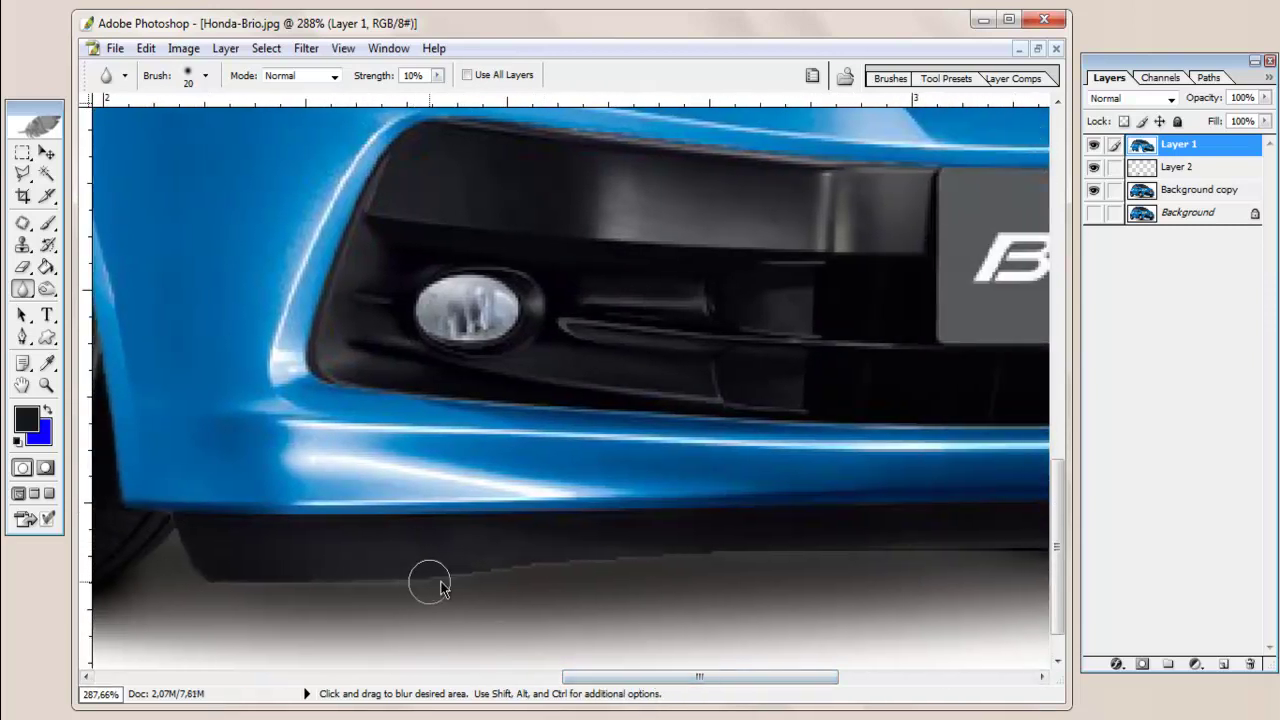
{"action": "mouse_move", "coordinate": [428, 583]}
{"action": "left_mouse_down"}
{"action": "mouse_move", "coordinate": [734, 560]}
{"action": "mouse_move", "coordinate": [800, 578]}
{"action": "left_mouse_up"}
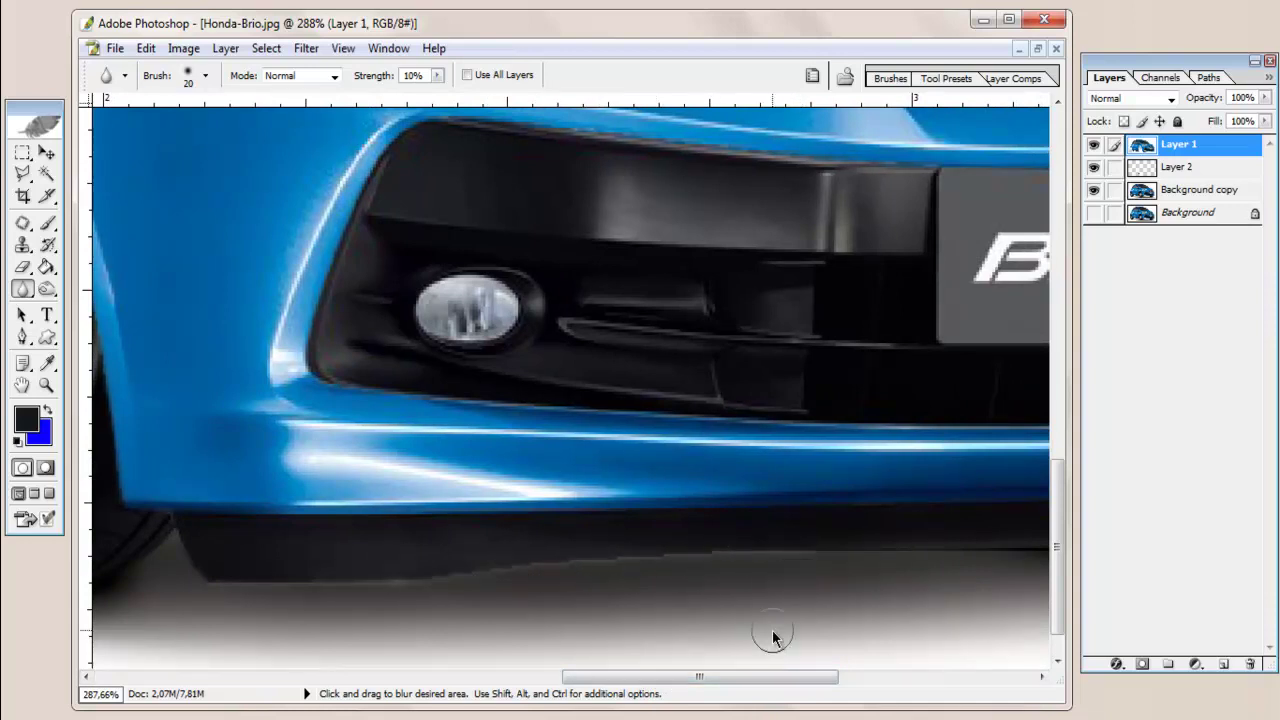
{"action": "left_click_drag", "start_coordinate": [740, 677], "coordinate": [895, 677]}
{"action": "mouse_move", "coordinate": [256, 555]}
{"action": "left_mouse_down"}
{"action": "mouse_move", "coordinate": [849, 551]}
{"action": "mouse_move", "coordinate": [932, 541]}
{"action": "mouse_move", "coordinate": [957, 506]}
{"action": "mouse_move", "coordinate": [923, 500]}
{"action": "left_mouse_up"}
{"action": "scroll", "coordinate": [603, 578], "scroll_direction": "down", "scroll_amount": 2}
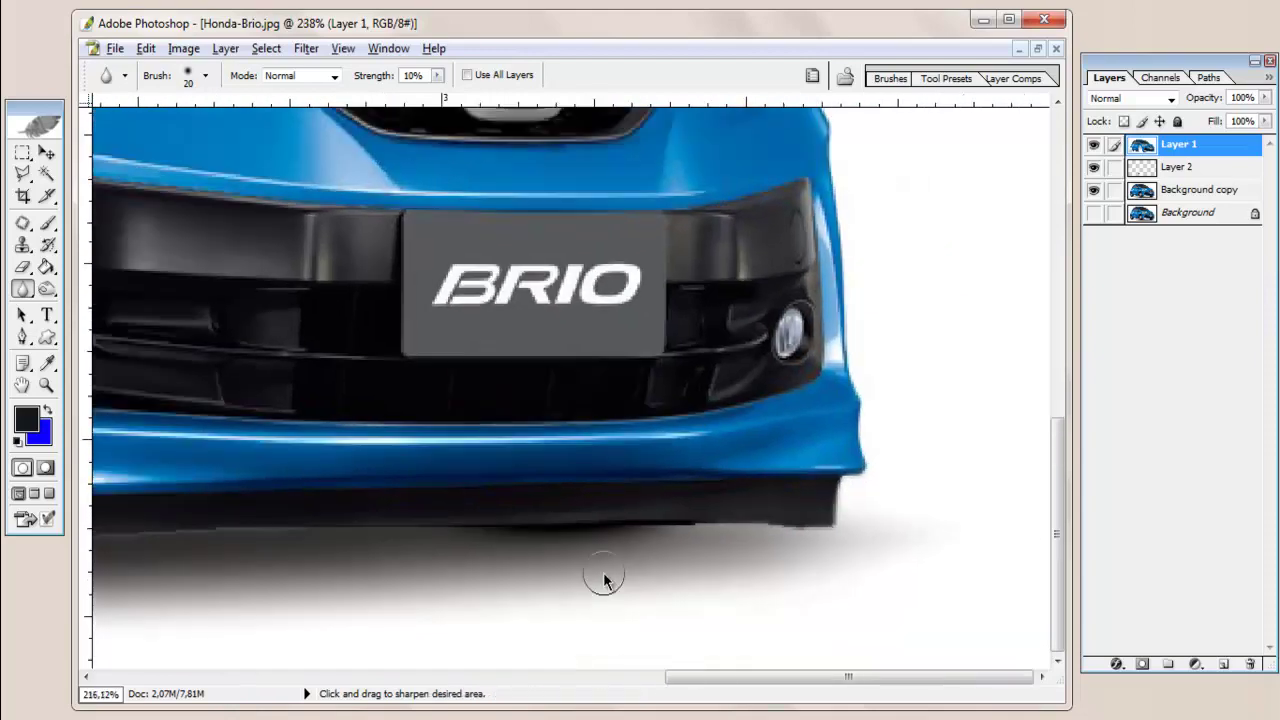
{"action": "scroll", "coordinate": [608, 580], "scroll_direction": "down", "scroll_amount": 3}
{"action": "scroll", "coordinate": [617, 572], "scroll_direction": "down", "scroll_amount": 3}
{"action": "scroll", "coordinate": [617, 574], "scroll_direction": "down", "scroll_amount": 1}
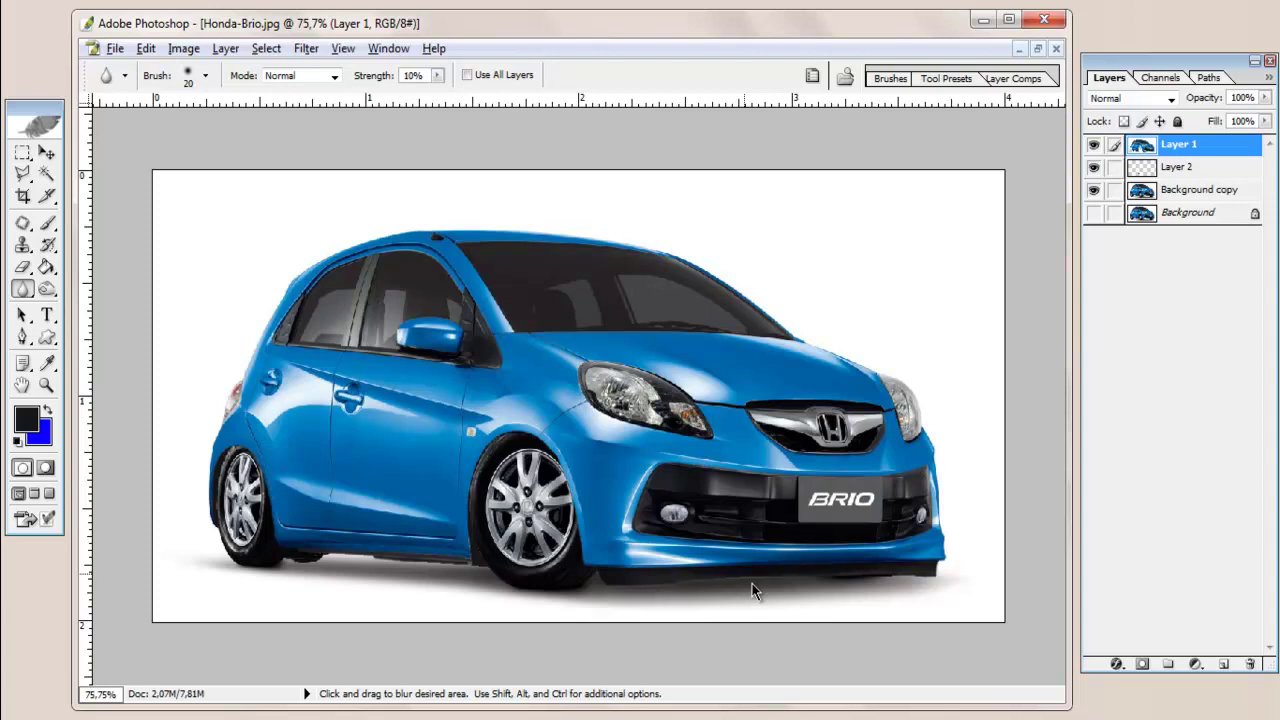
{"action": "left_click", "coordinate": [1094, 167]}
{"action": "left_click", "coordinate": [1094, 146]}
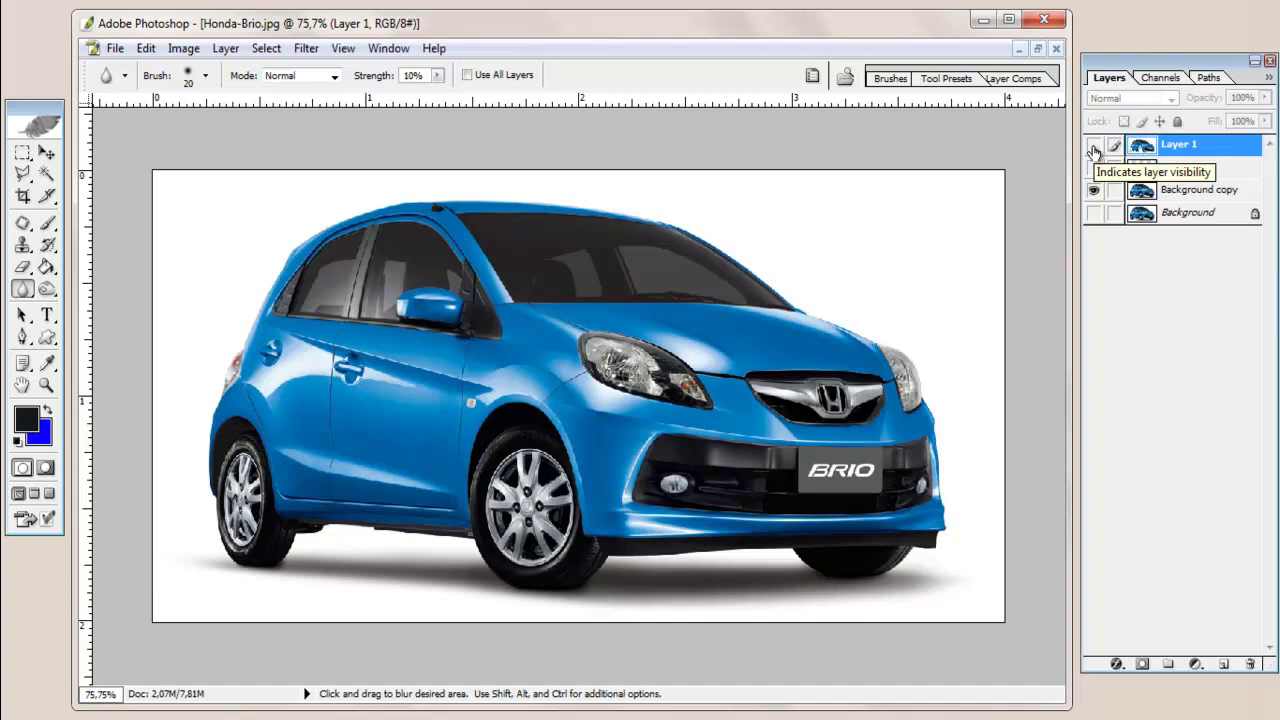
{"action": "left_click", "coordinate": [1094, 146]}
{"action": "left_click", "coordinate": [1094, 167]}
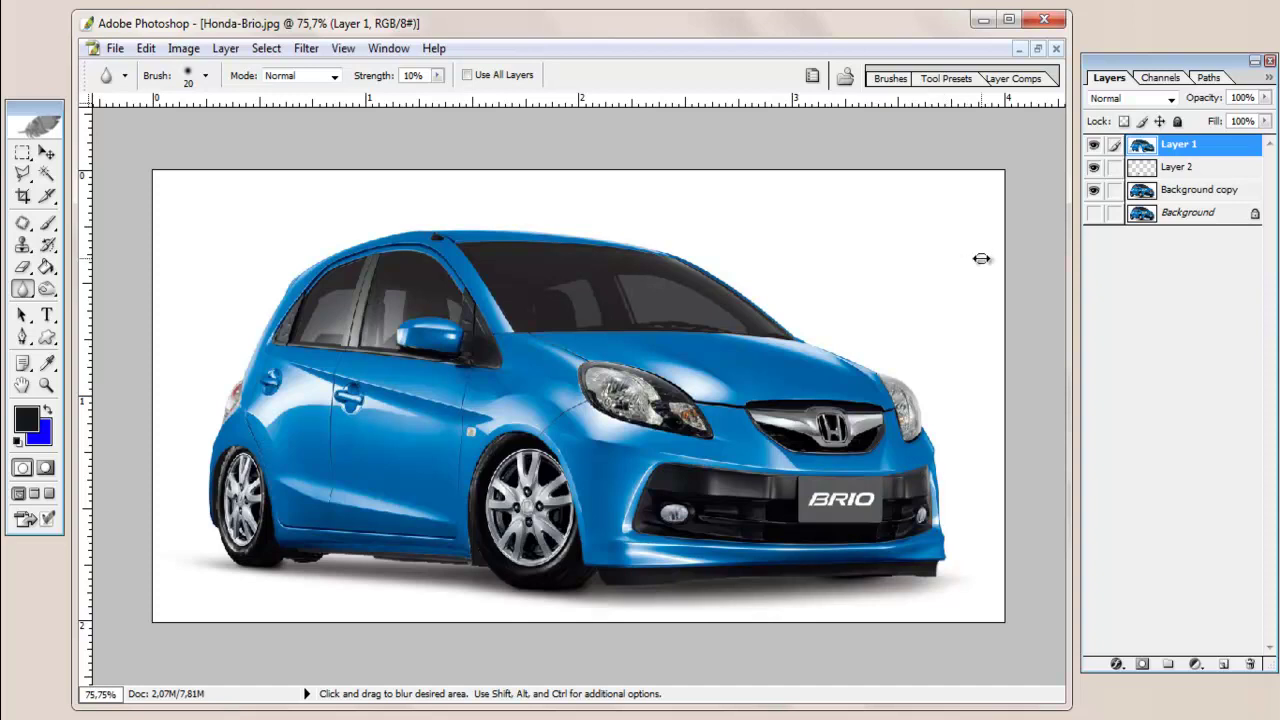
{"action": "key", "text": "ctrl+0"}
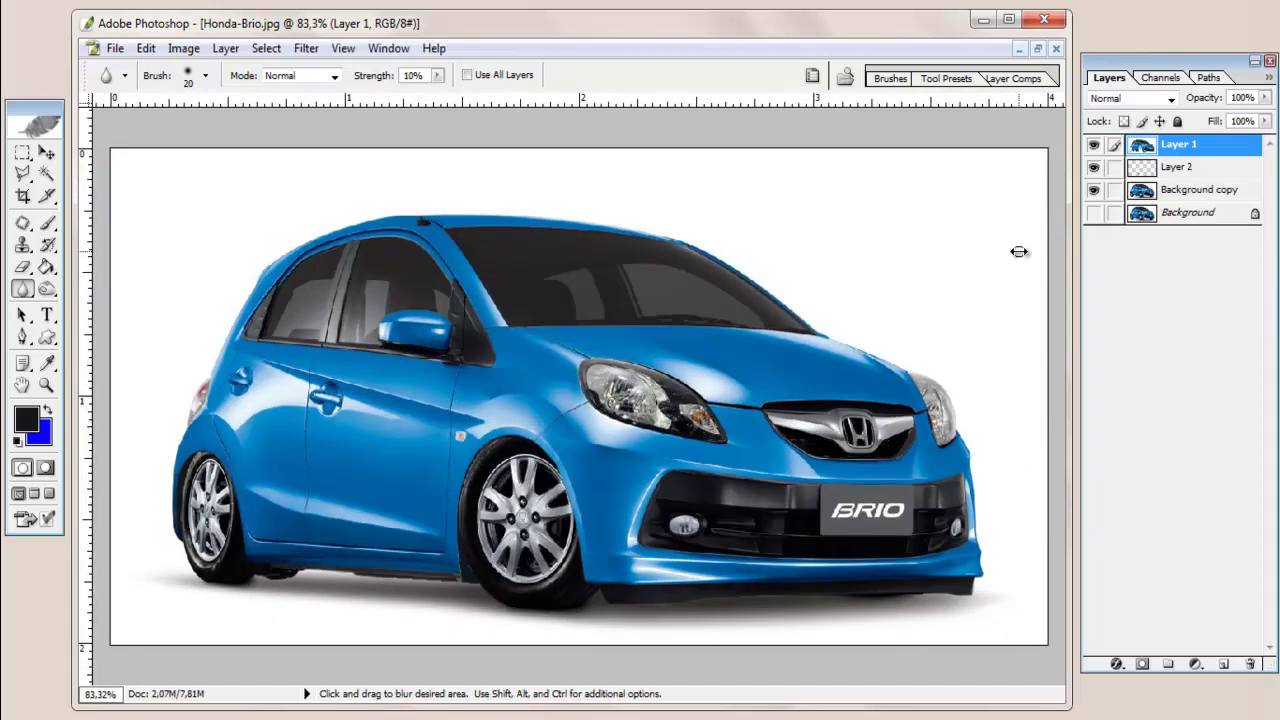